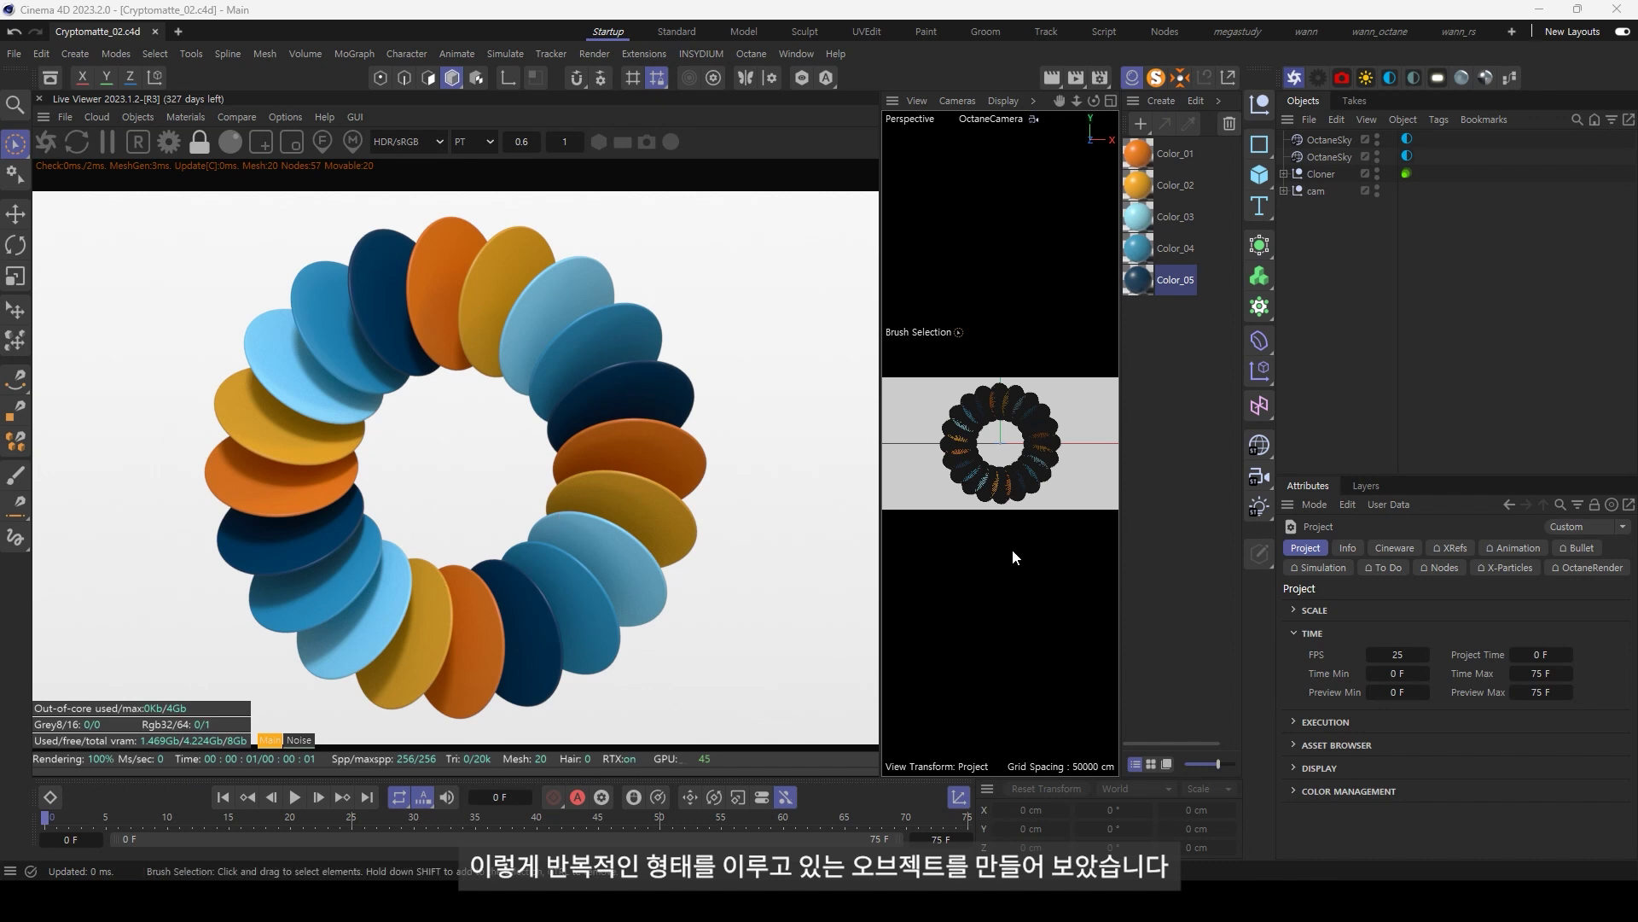
Inspect the Color_01, Color_03 and Color_05 materials and the Cloner's cylinder copies.
left_click(1133, 150)
left_click(1284, 173)
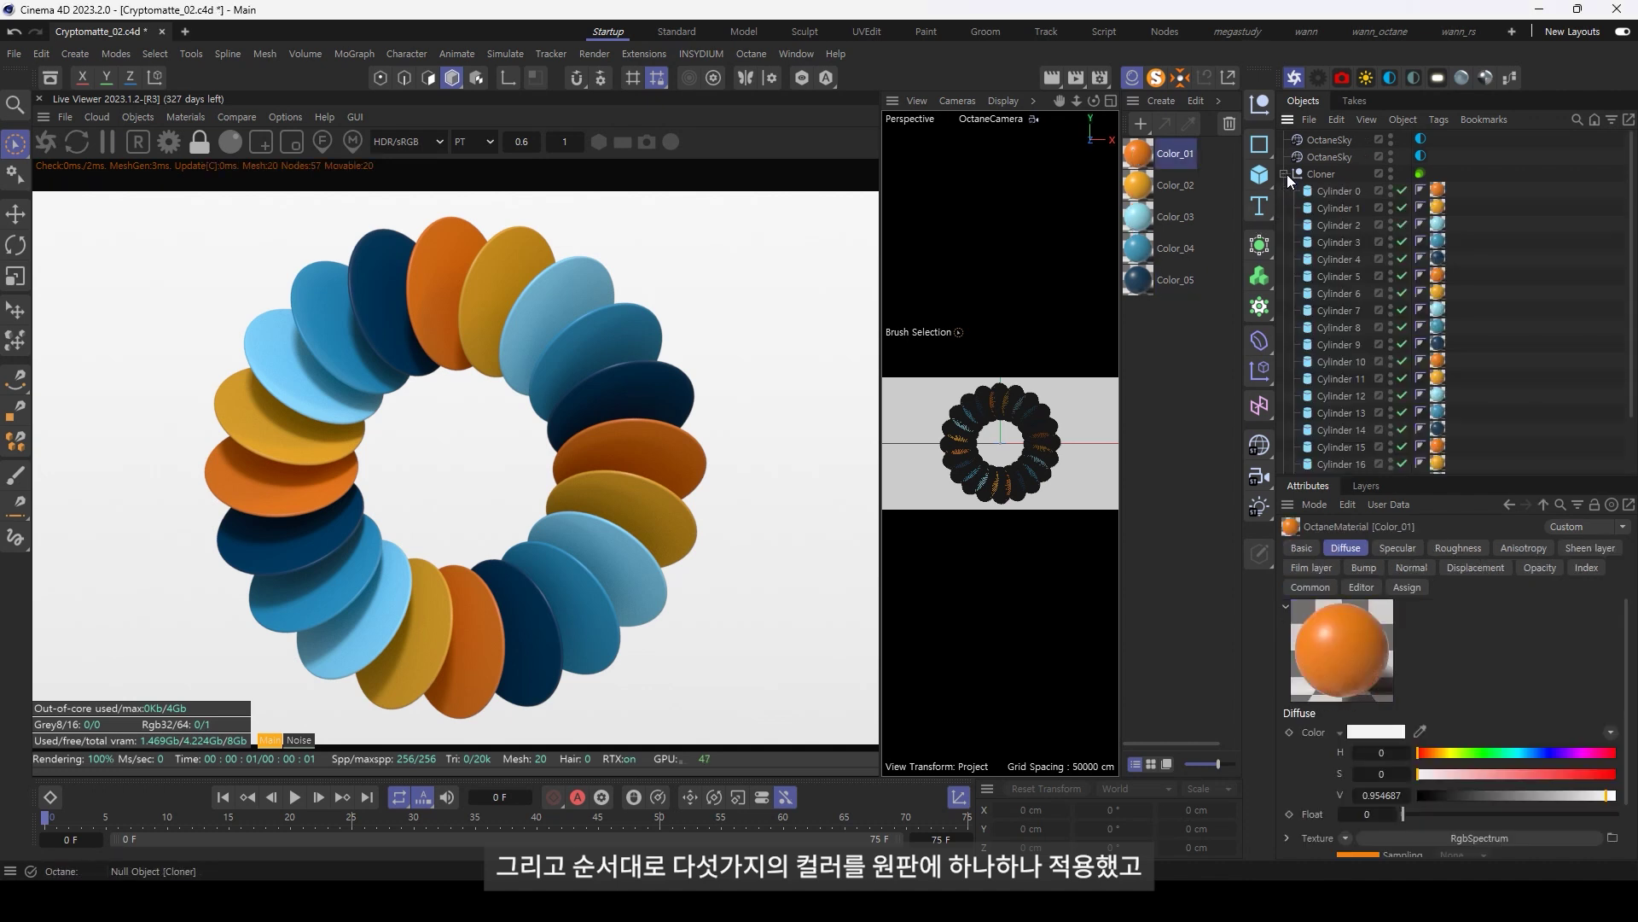
left_click(1285, 174)
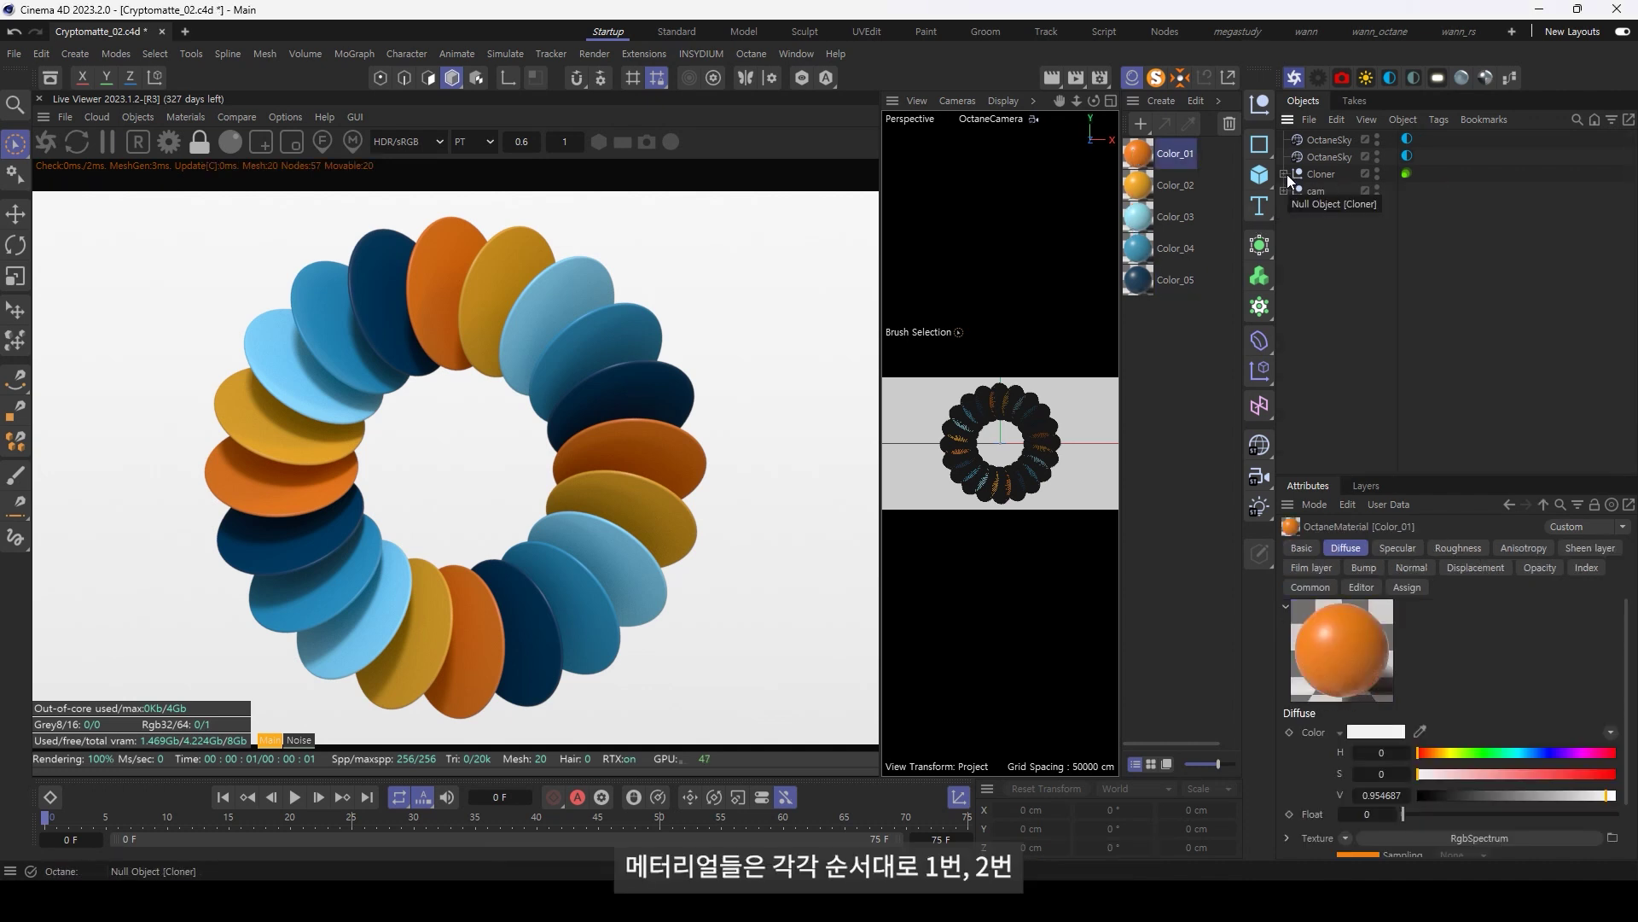
left_click(1176, 217)
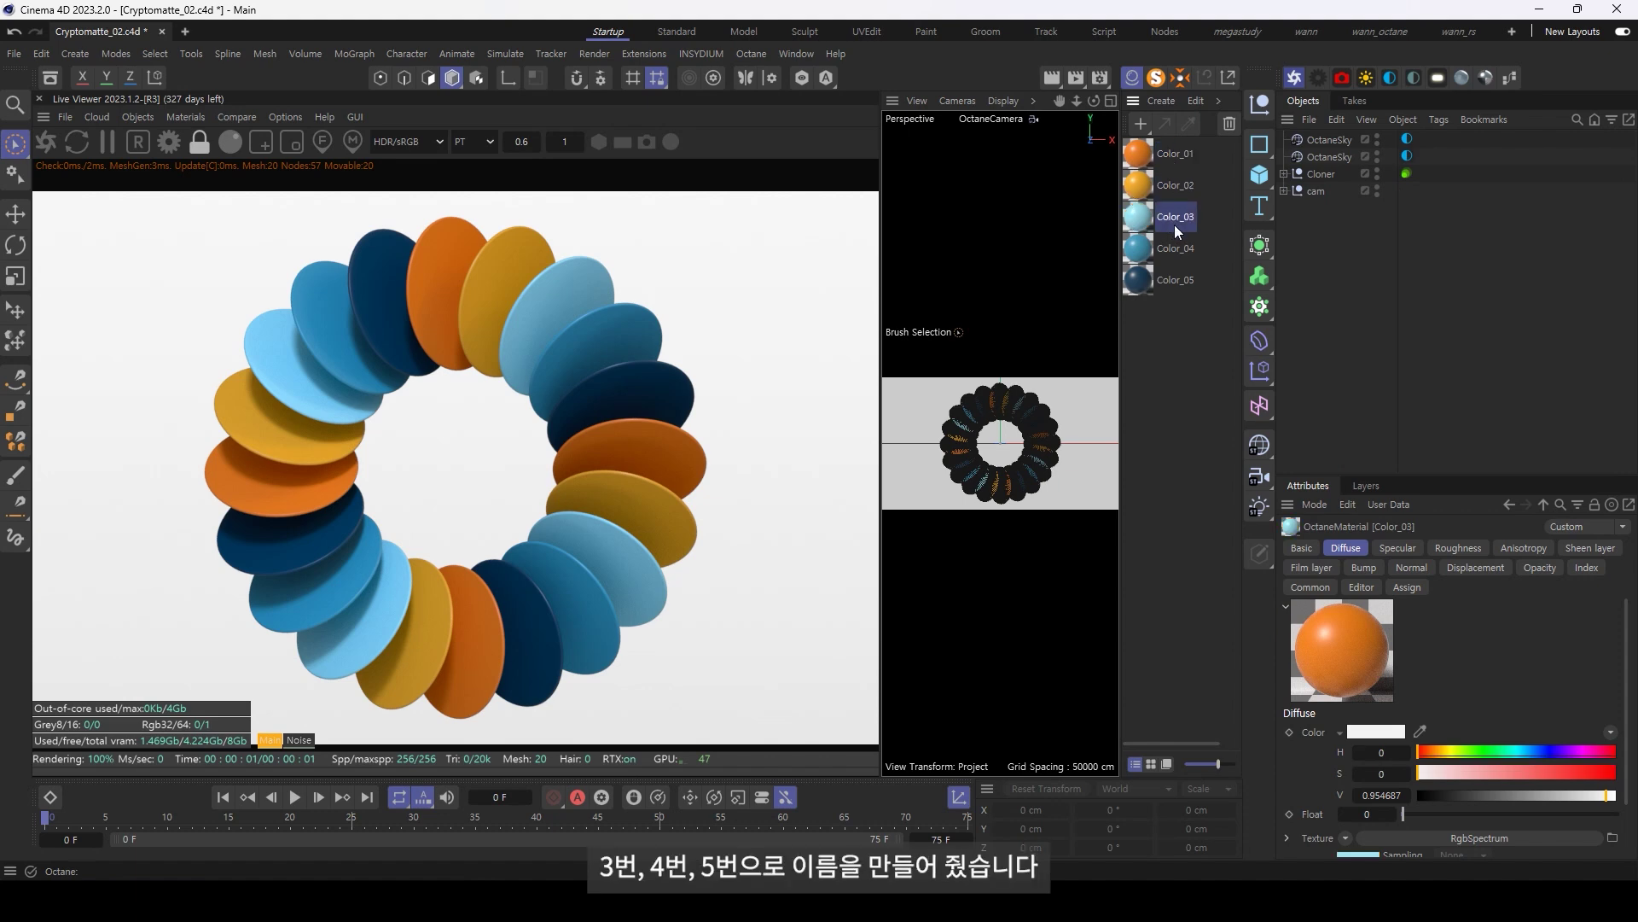
left_click(1179, 247)
left_click(1176, 279)
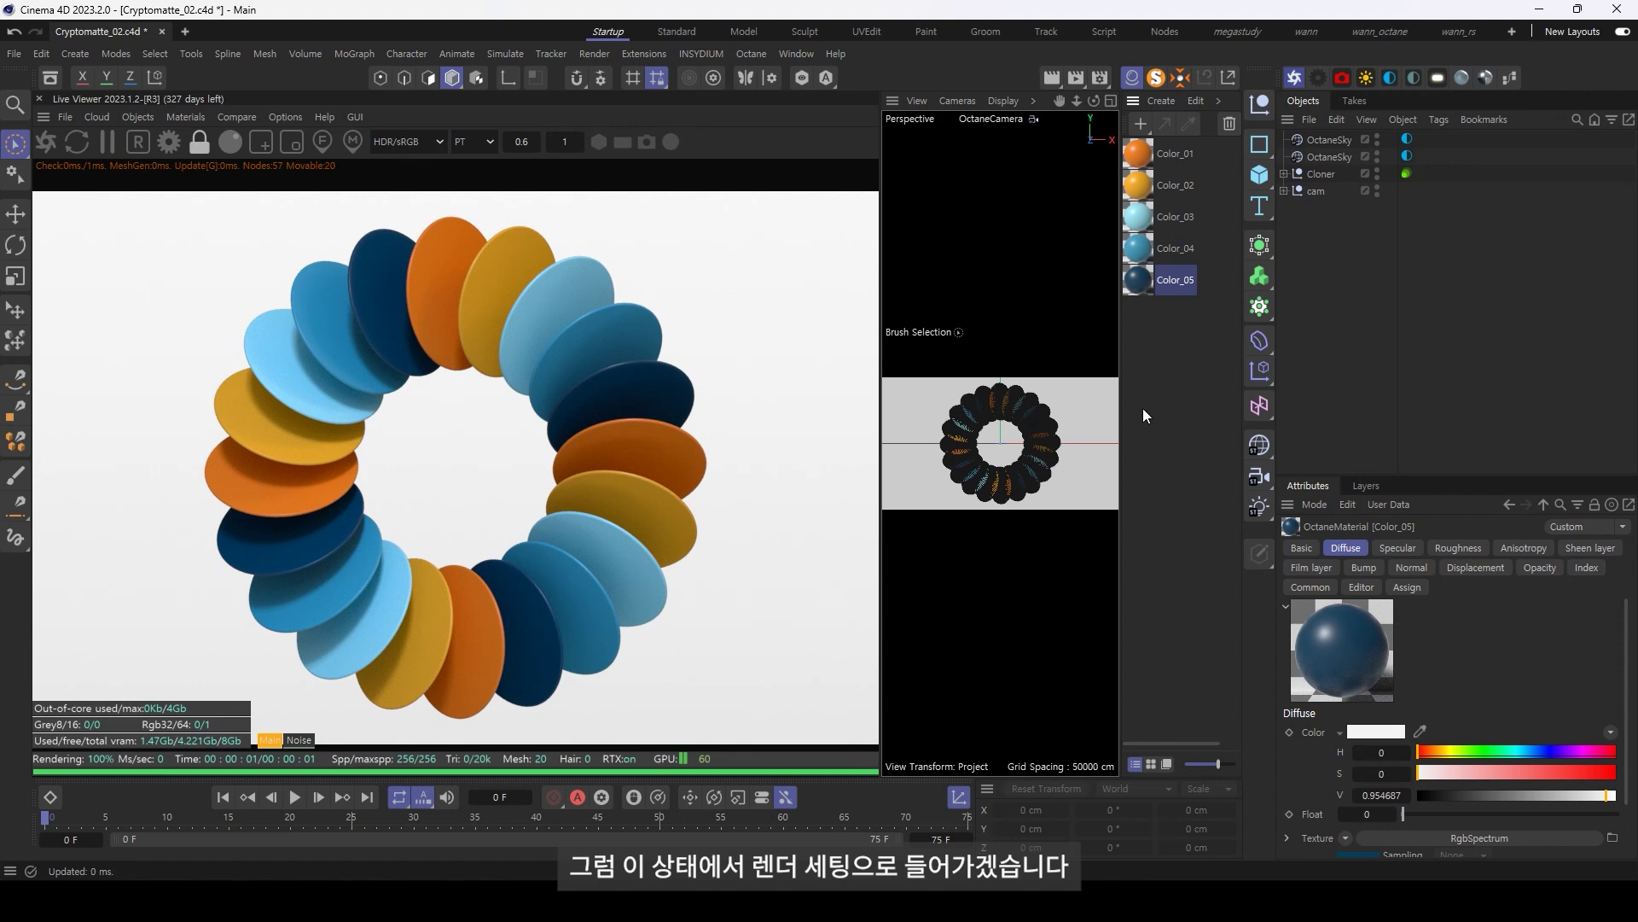
Open Render Settings, select Octane Renderer, and bring up its Render AOV Manager.
left_click(1098, 76)
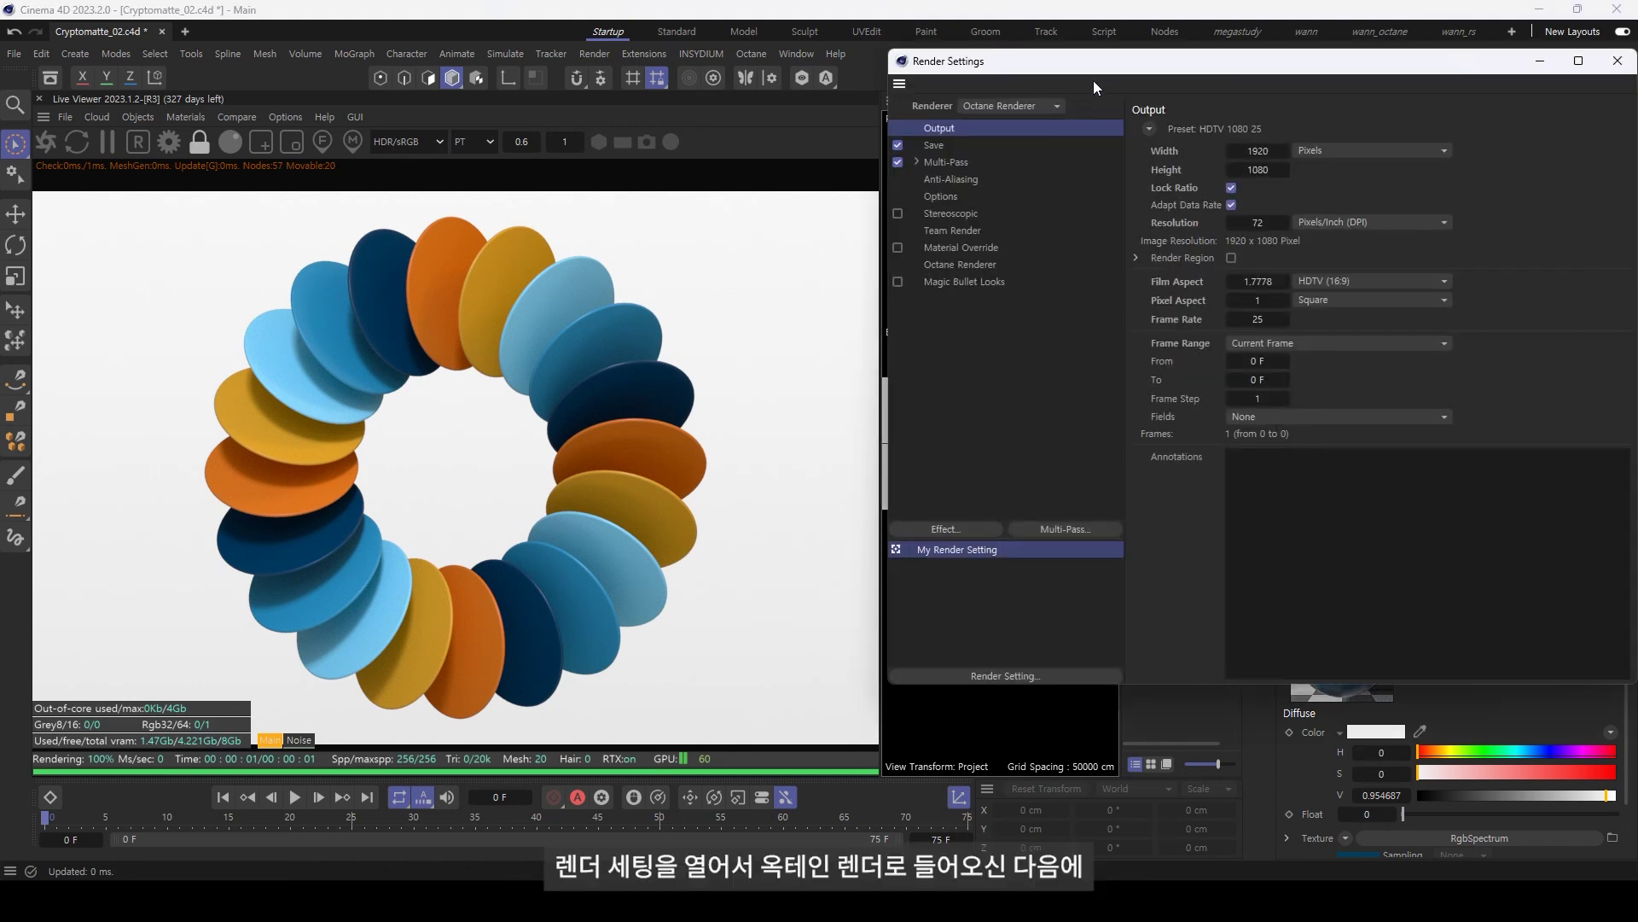
left_click(961, 268)
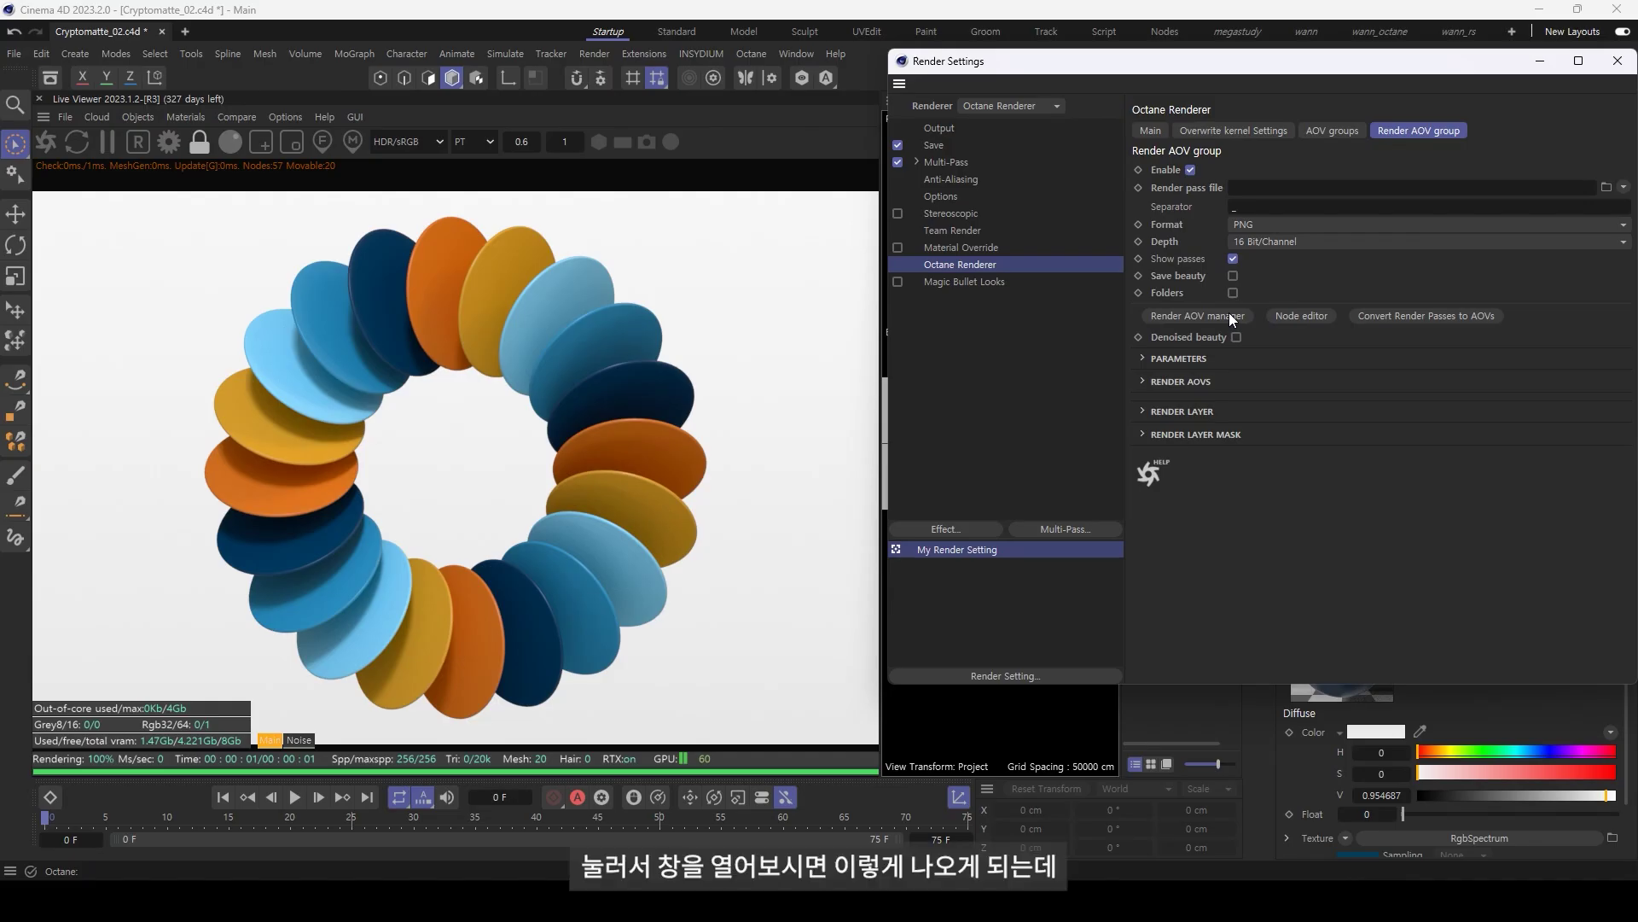
left_click(1229, 312)
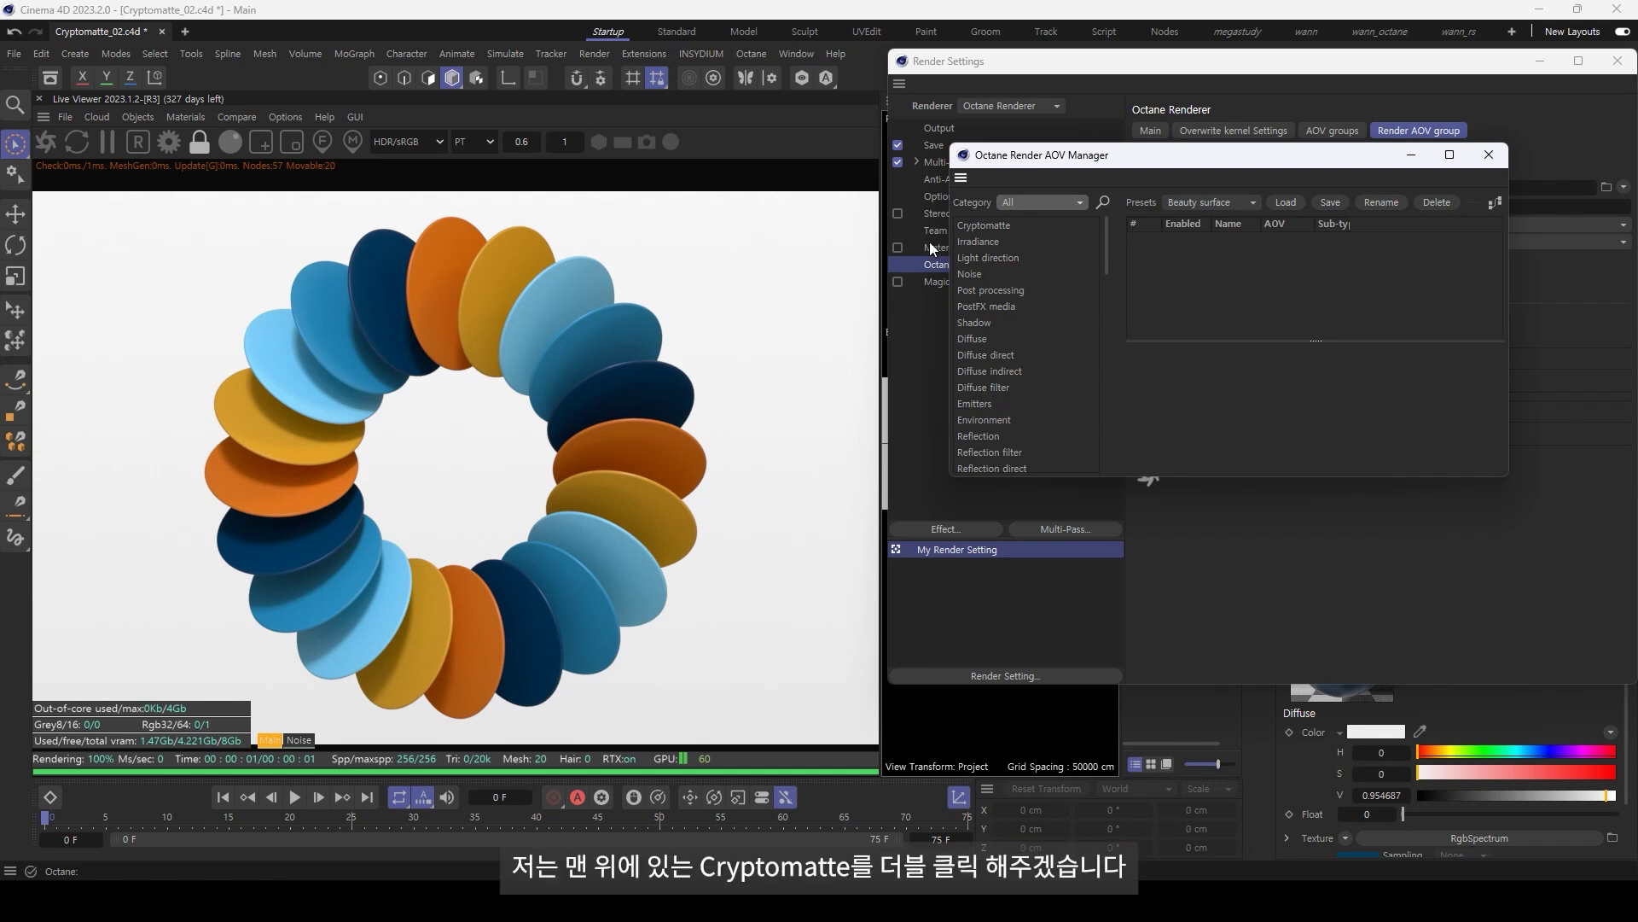
Add a Cryptomatte AOV in the Octane AOV Manager, leaving its crypto type as Material node.
double_click(978, 227)
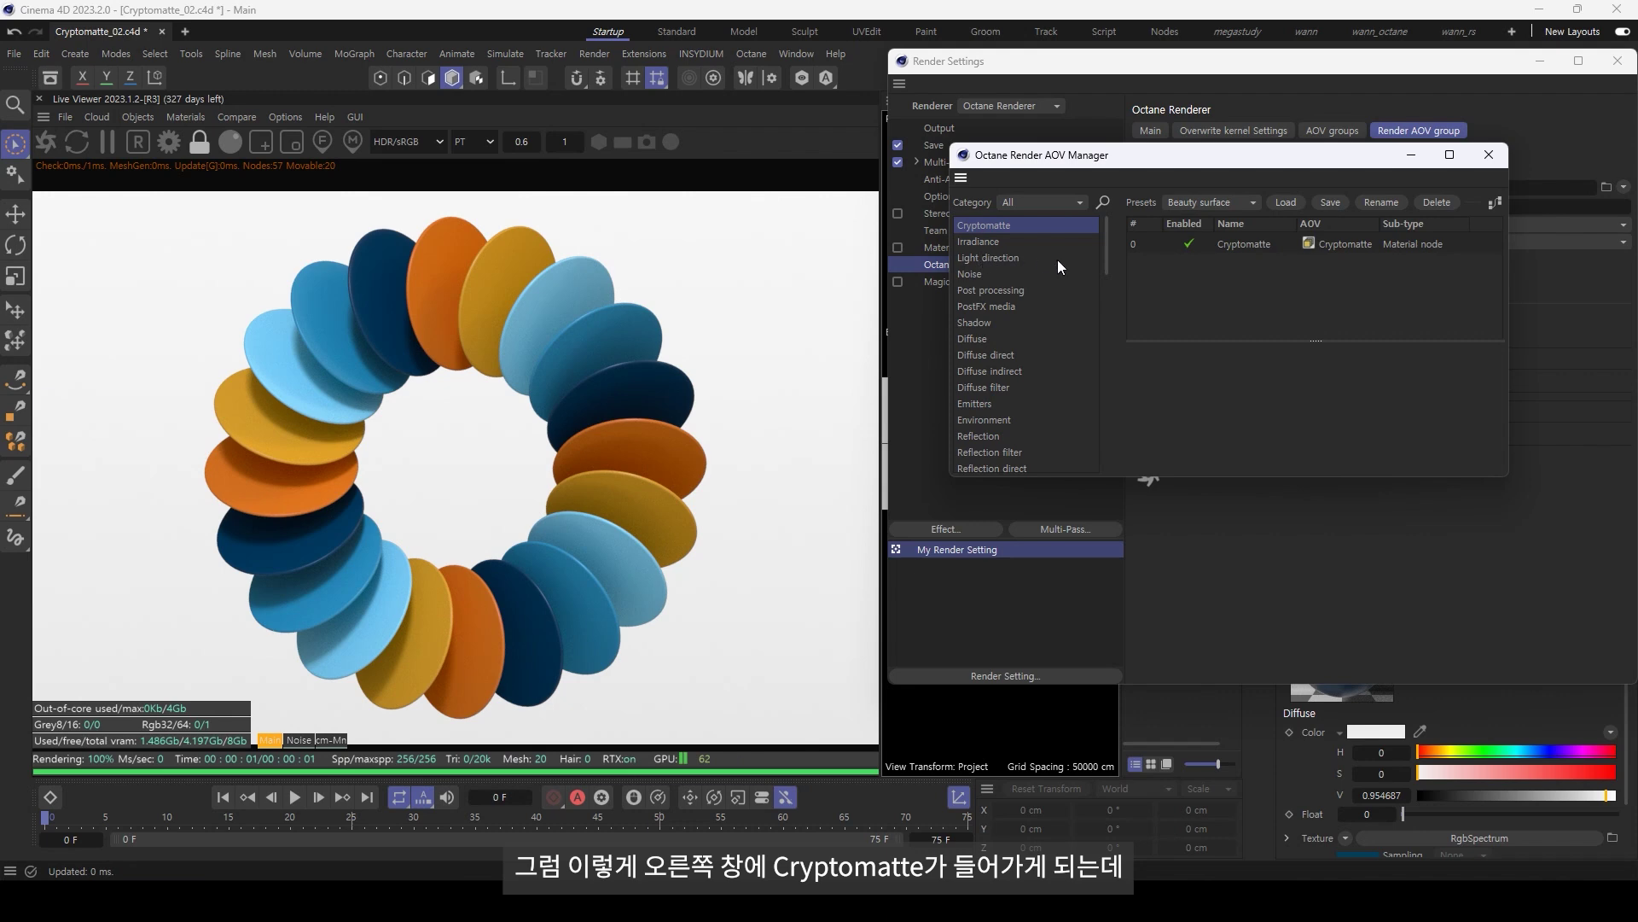
left_click(1243, 246)
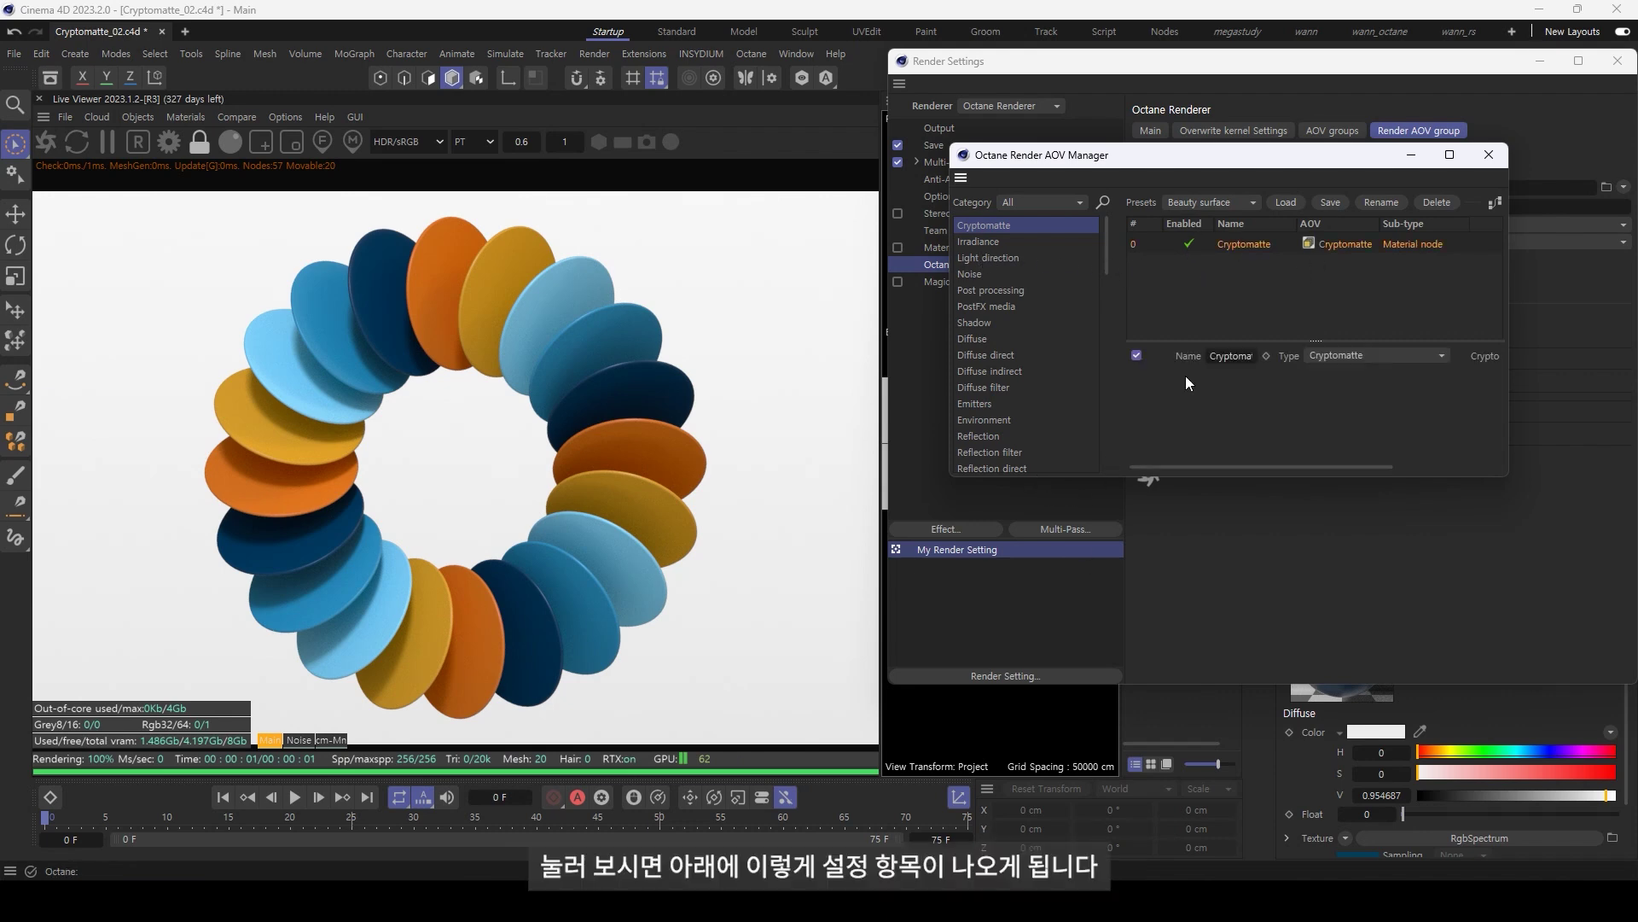
left_click_drag(1508, 474, 1629, 473)
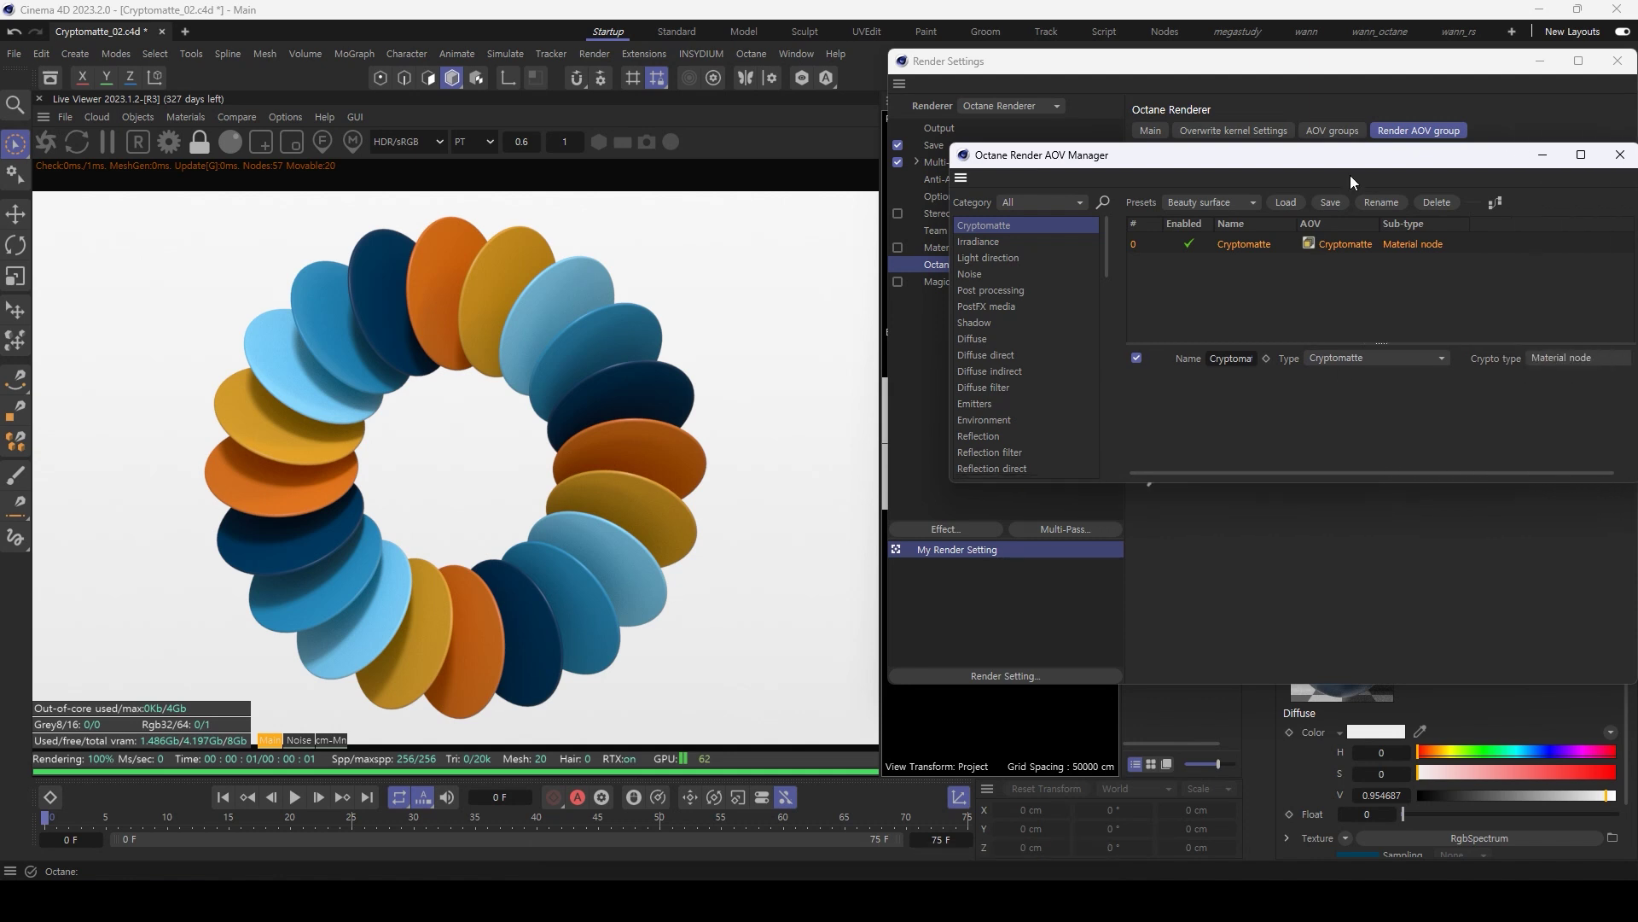
left_click_drag(1195, 155, 1015, 225)
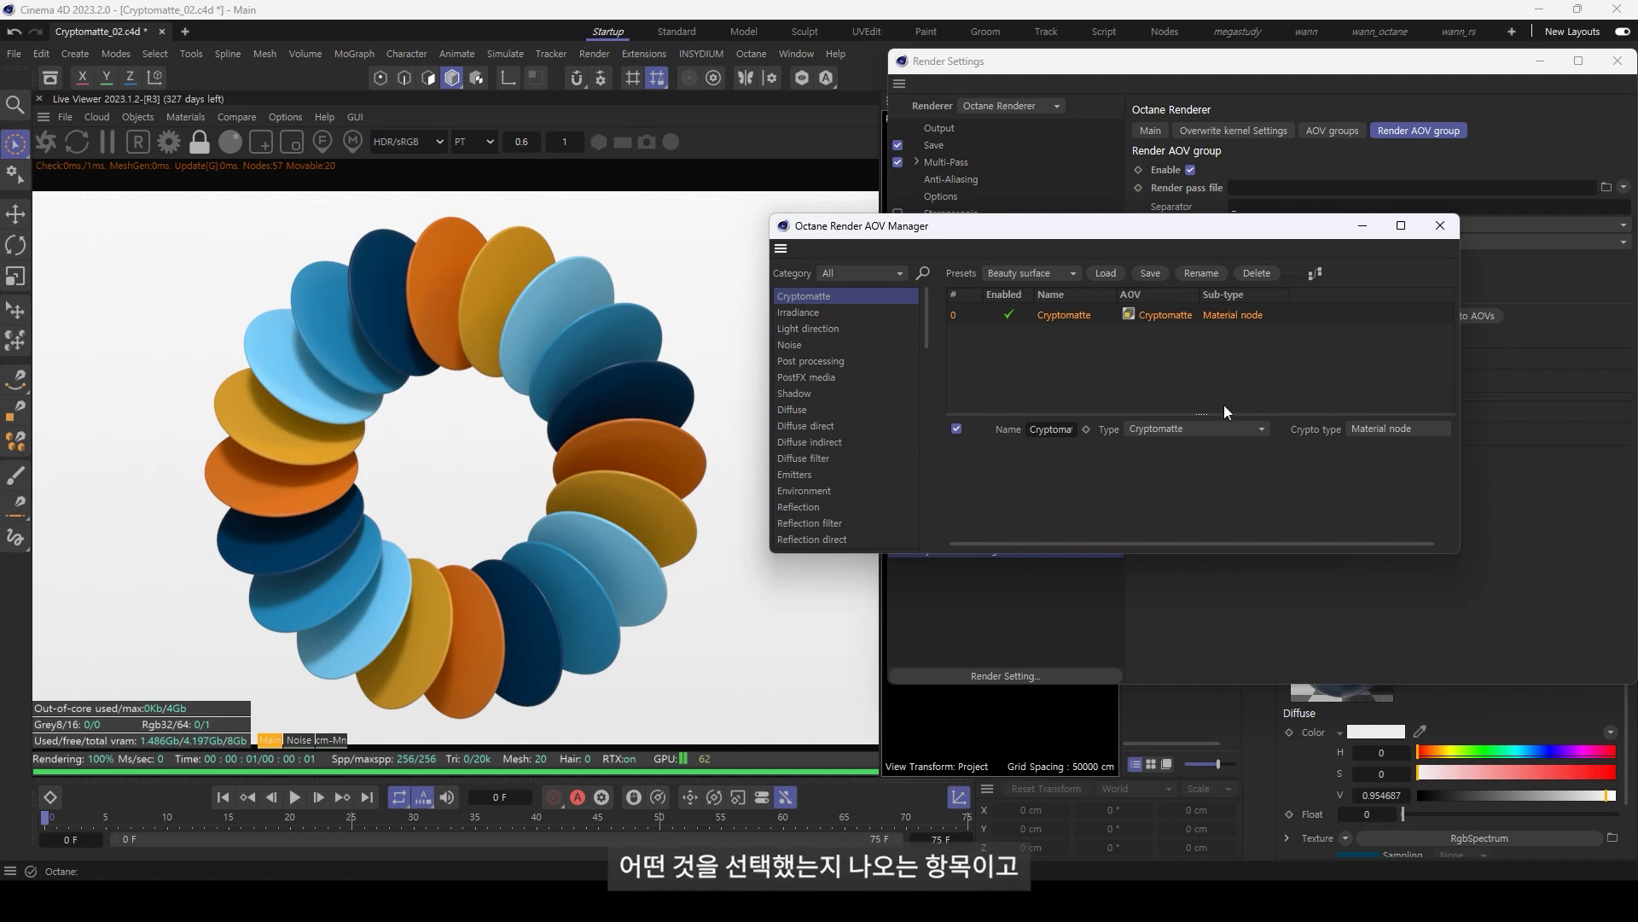
left_click(1193, 434)
left_click(1189, 423)
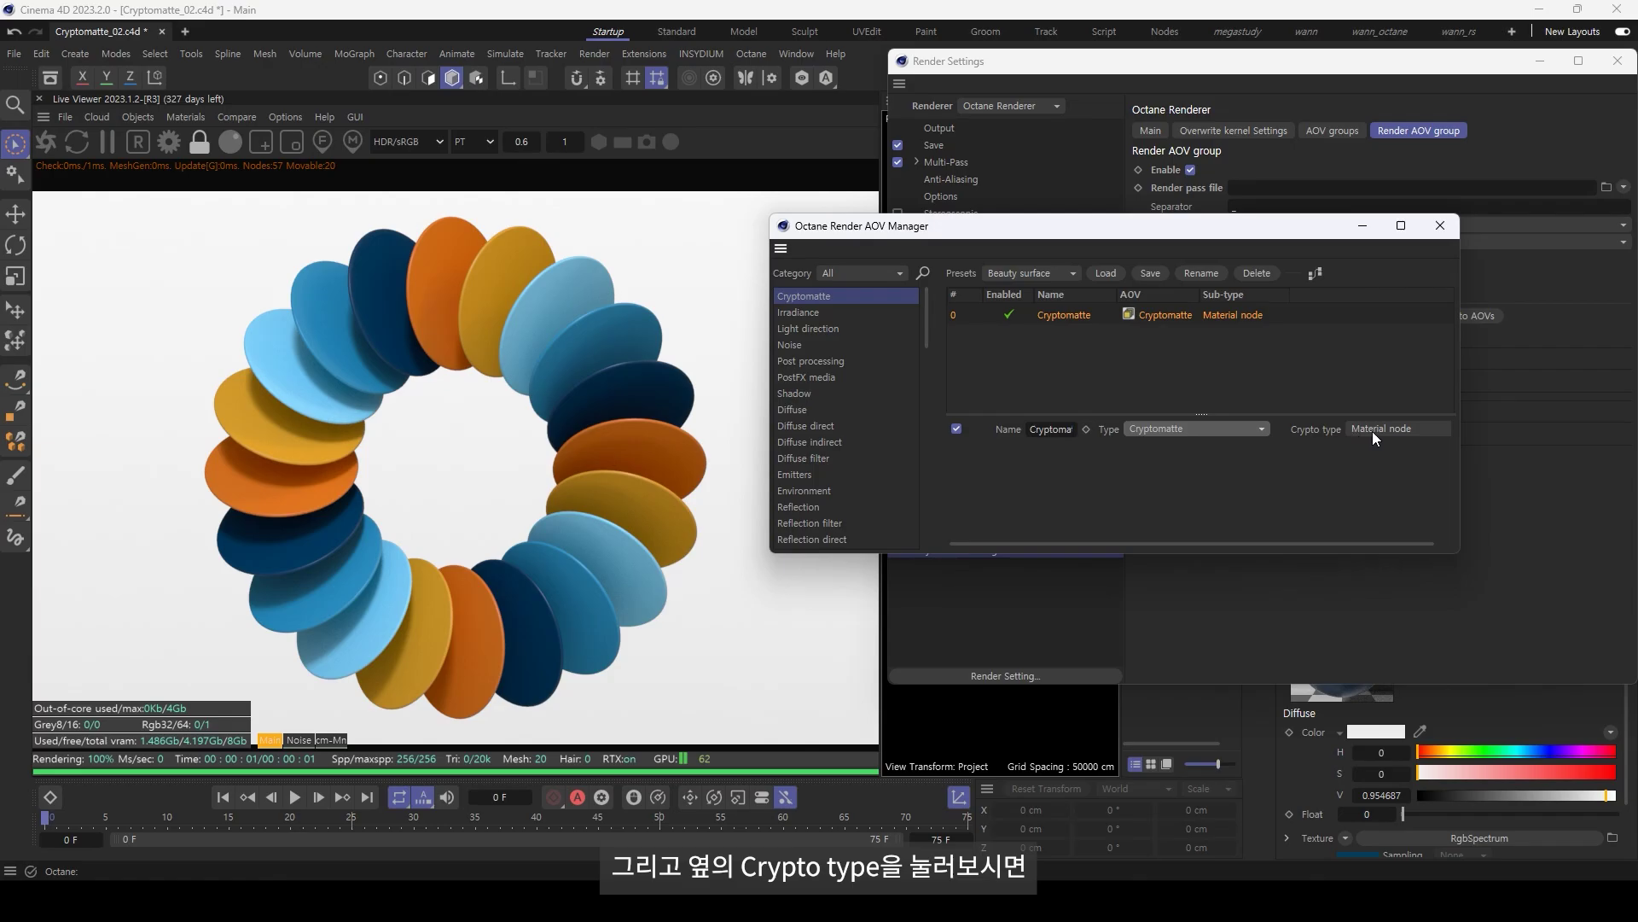
left_click(1372, 431)
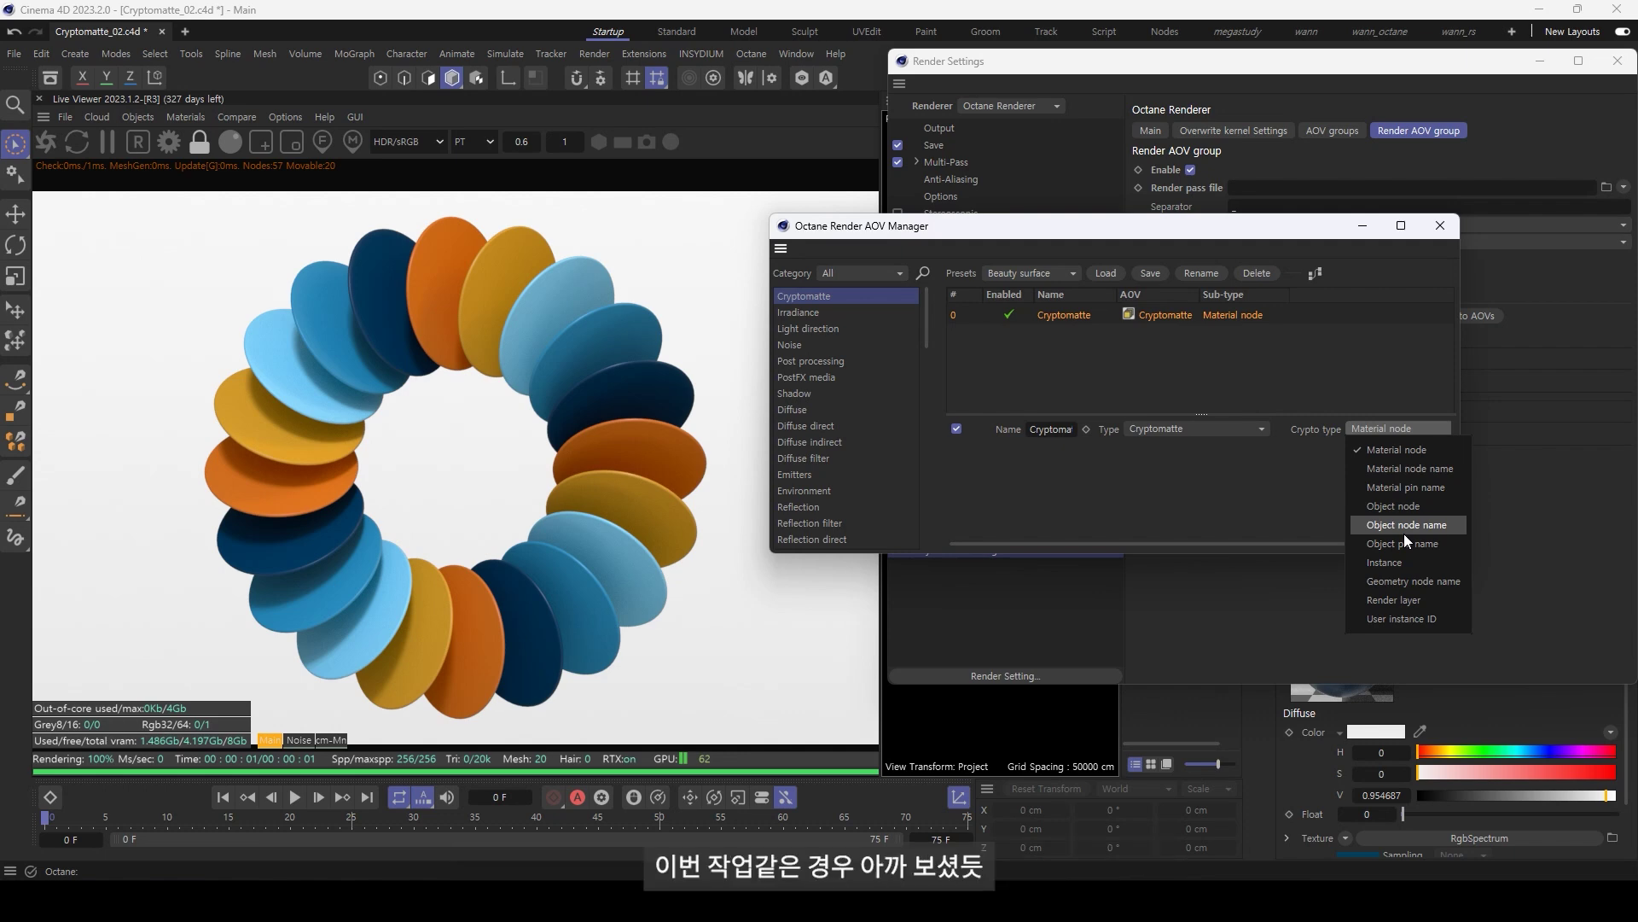
key("Escape")
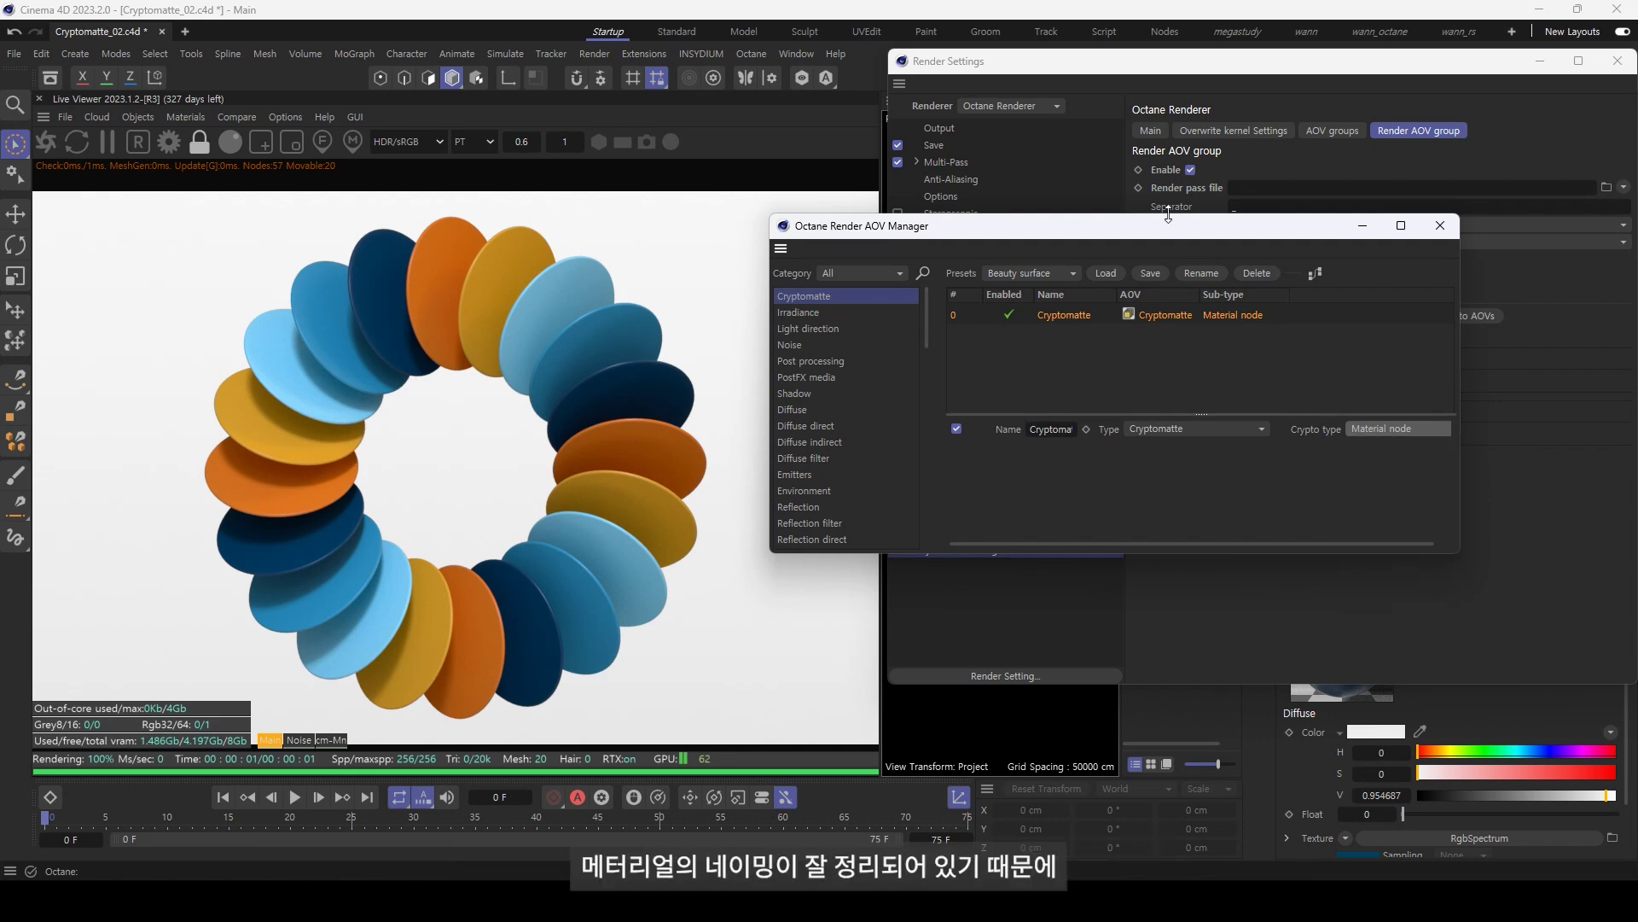
Set the Cryptomatte pass's crypto type to Material node name.
left_click_drag(1182, 65, 1014, 428)
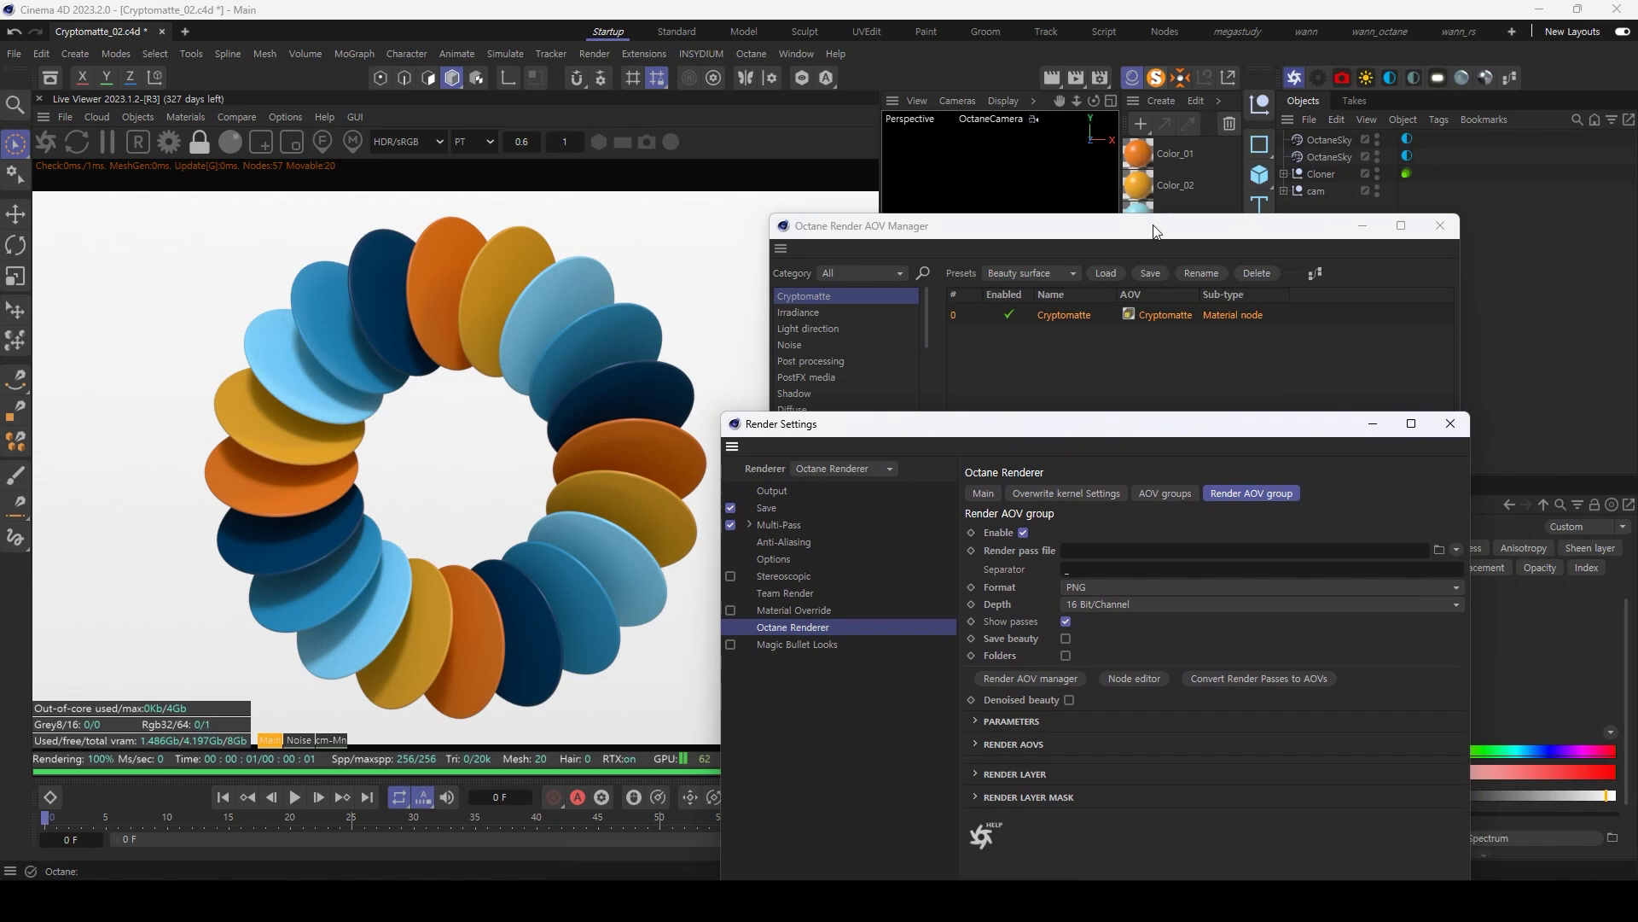
left_click_drag(1109, 225, 746, 223)
left_click(1039, 427)
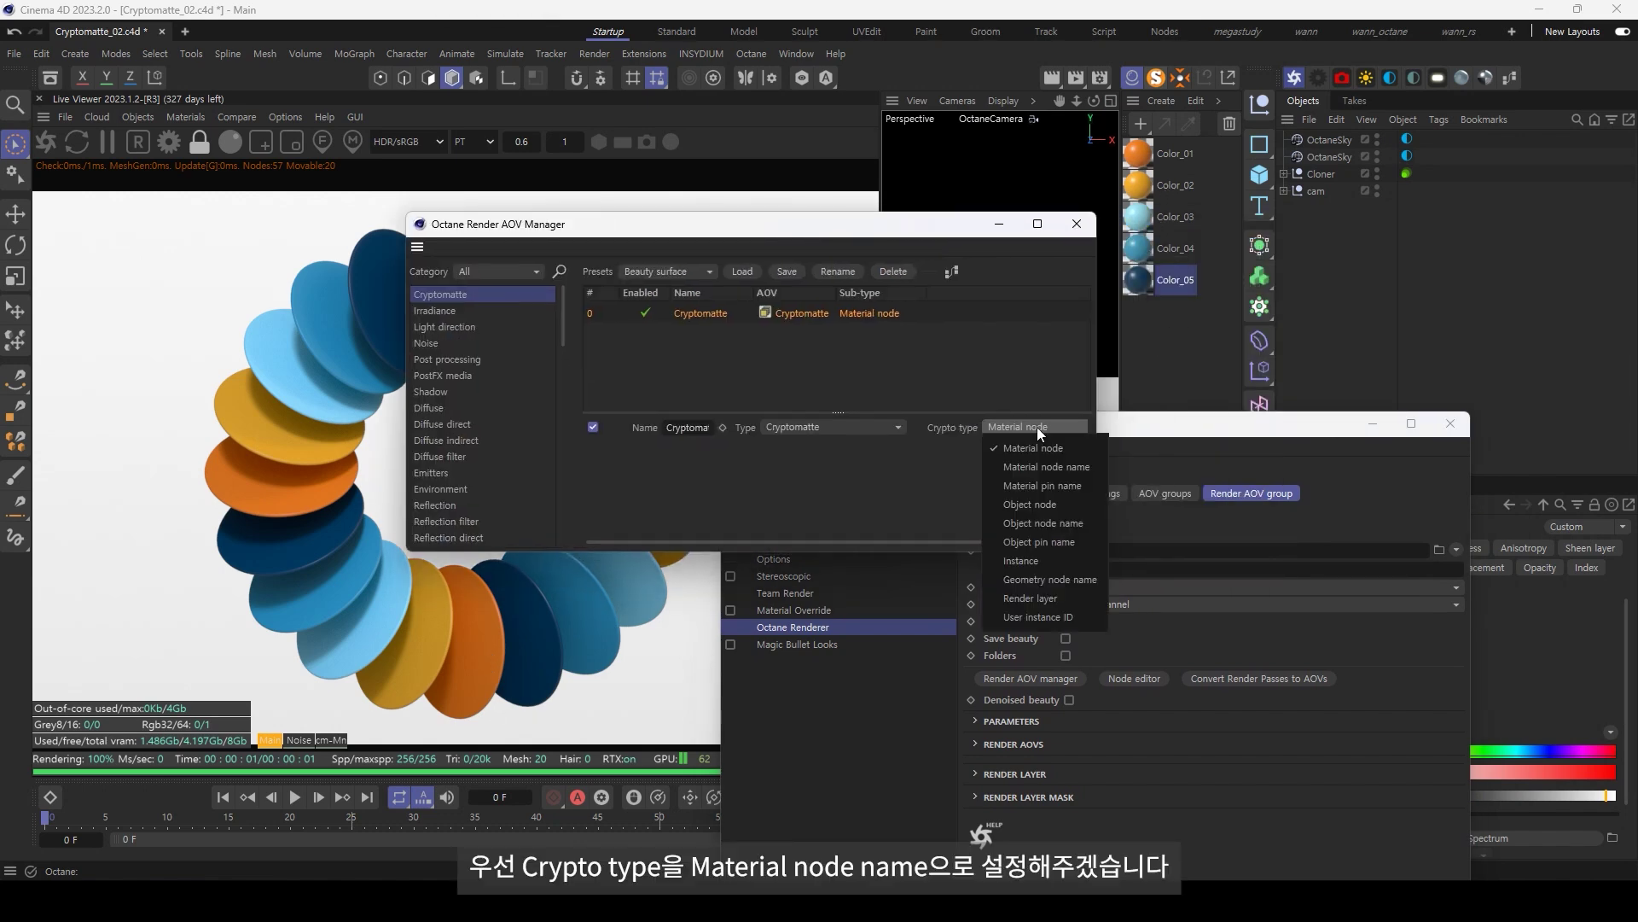
left_click(1054, 467)
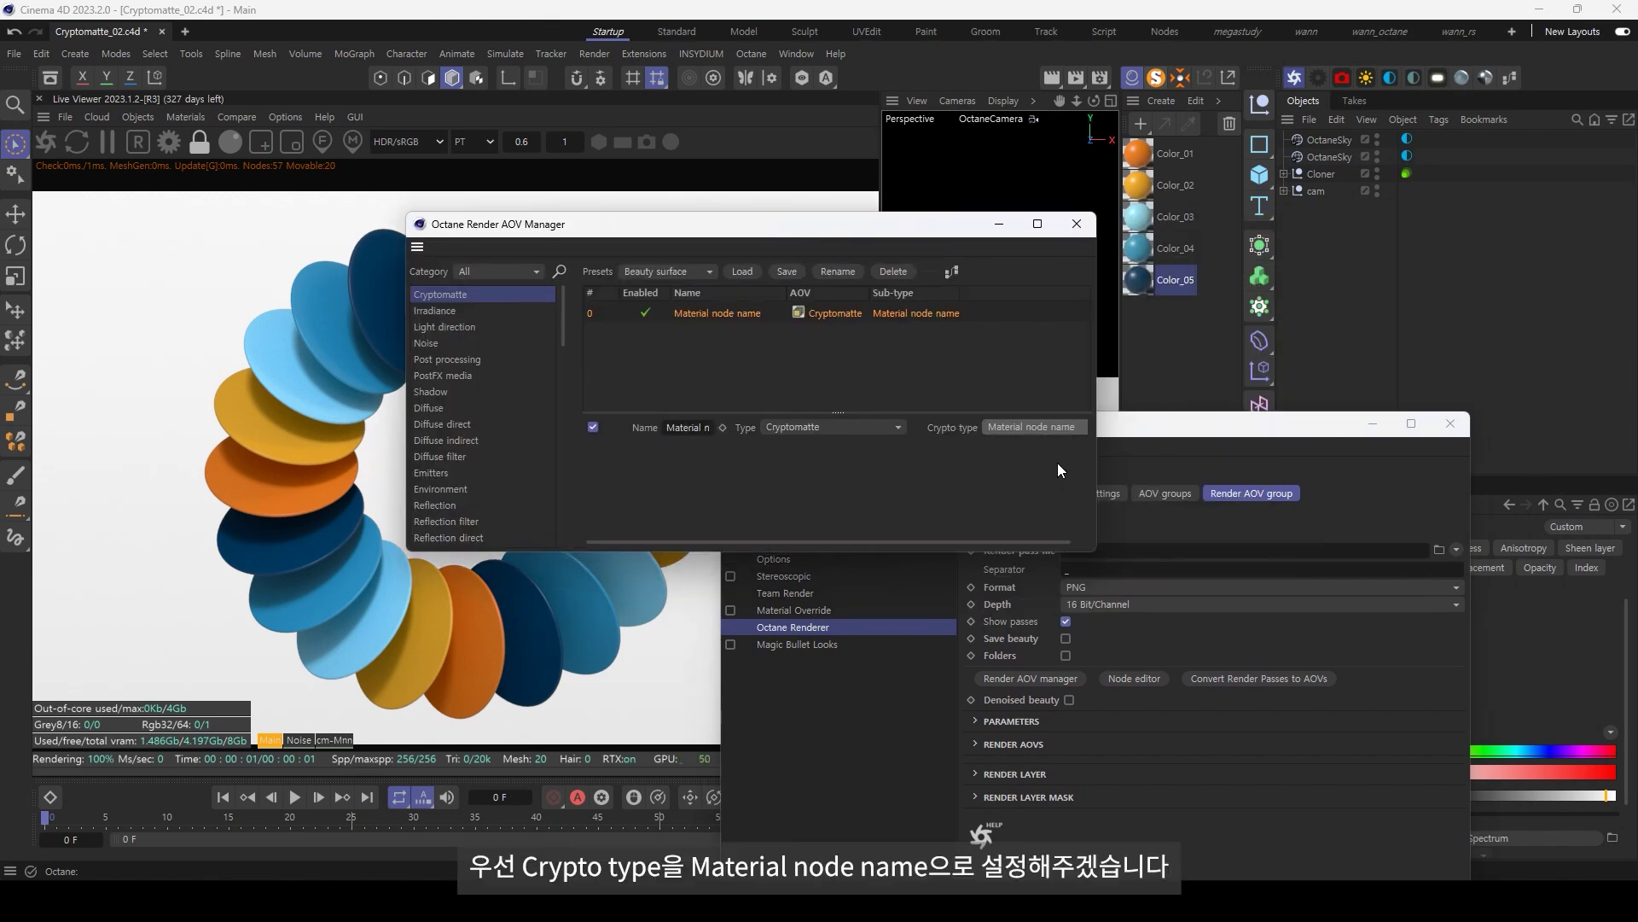
left_click_drag(682, 224, 1048, 250)
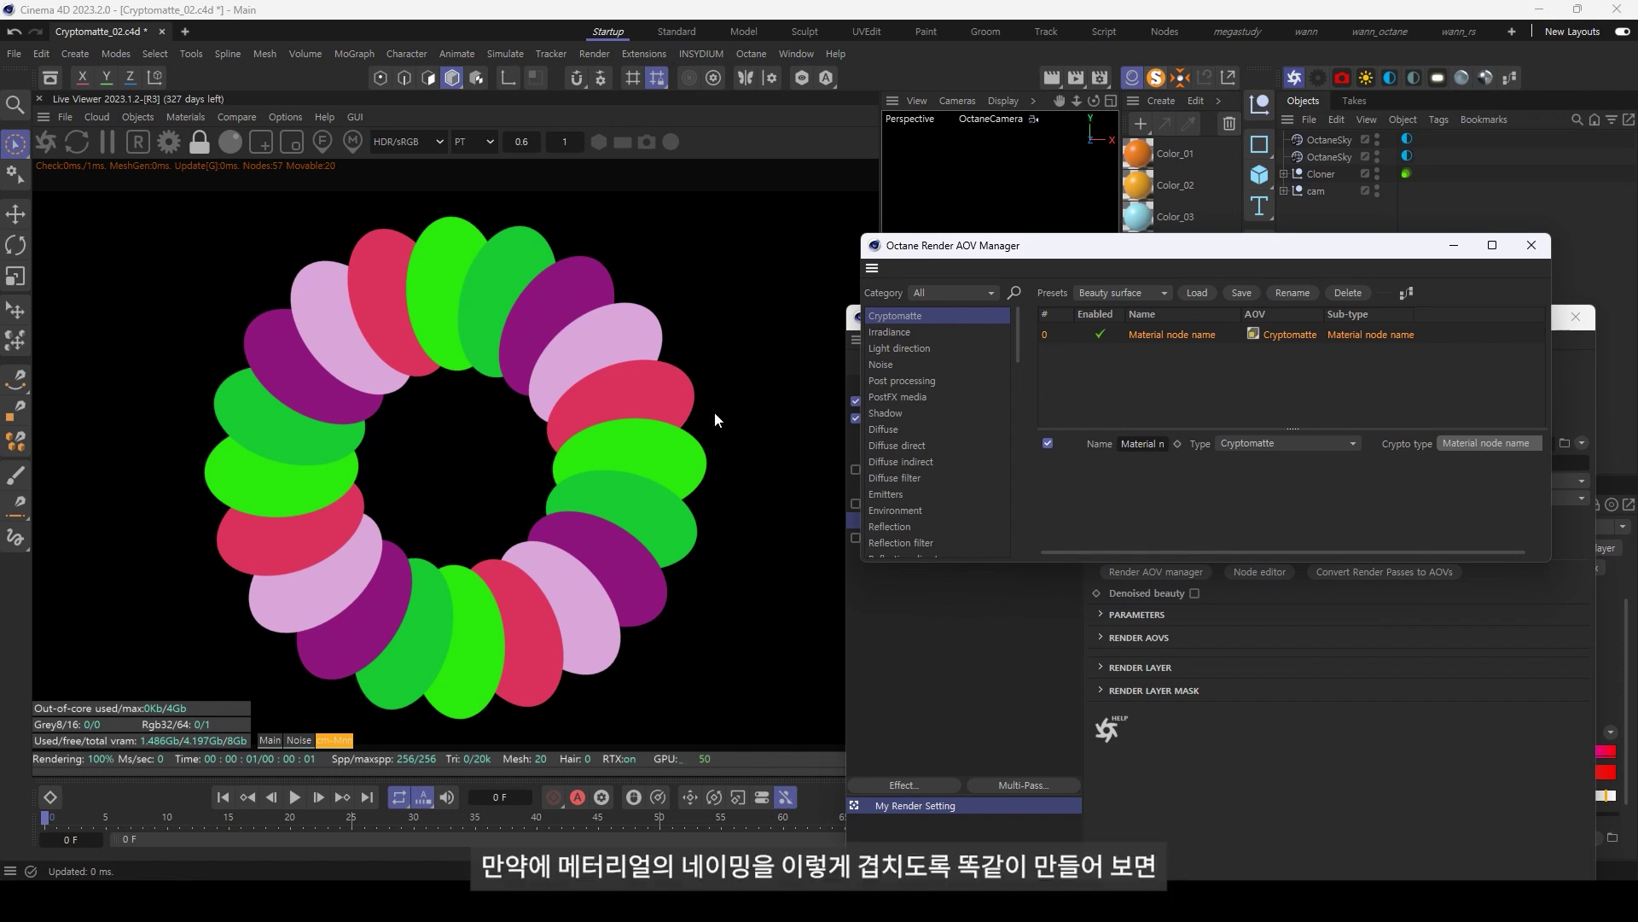
Rename the Color_02 material to Color_01 and preview the Cryptomatte matte in the live viewer.
double_click(1177, 185)
left_click(1194, 184)
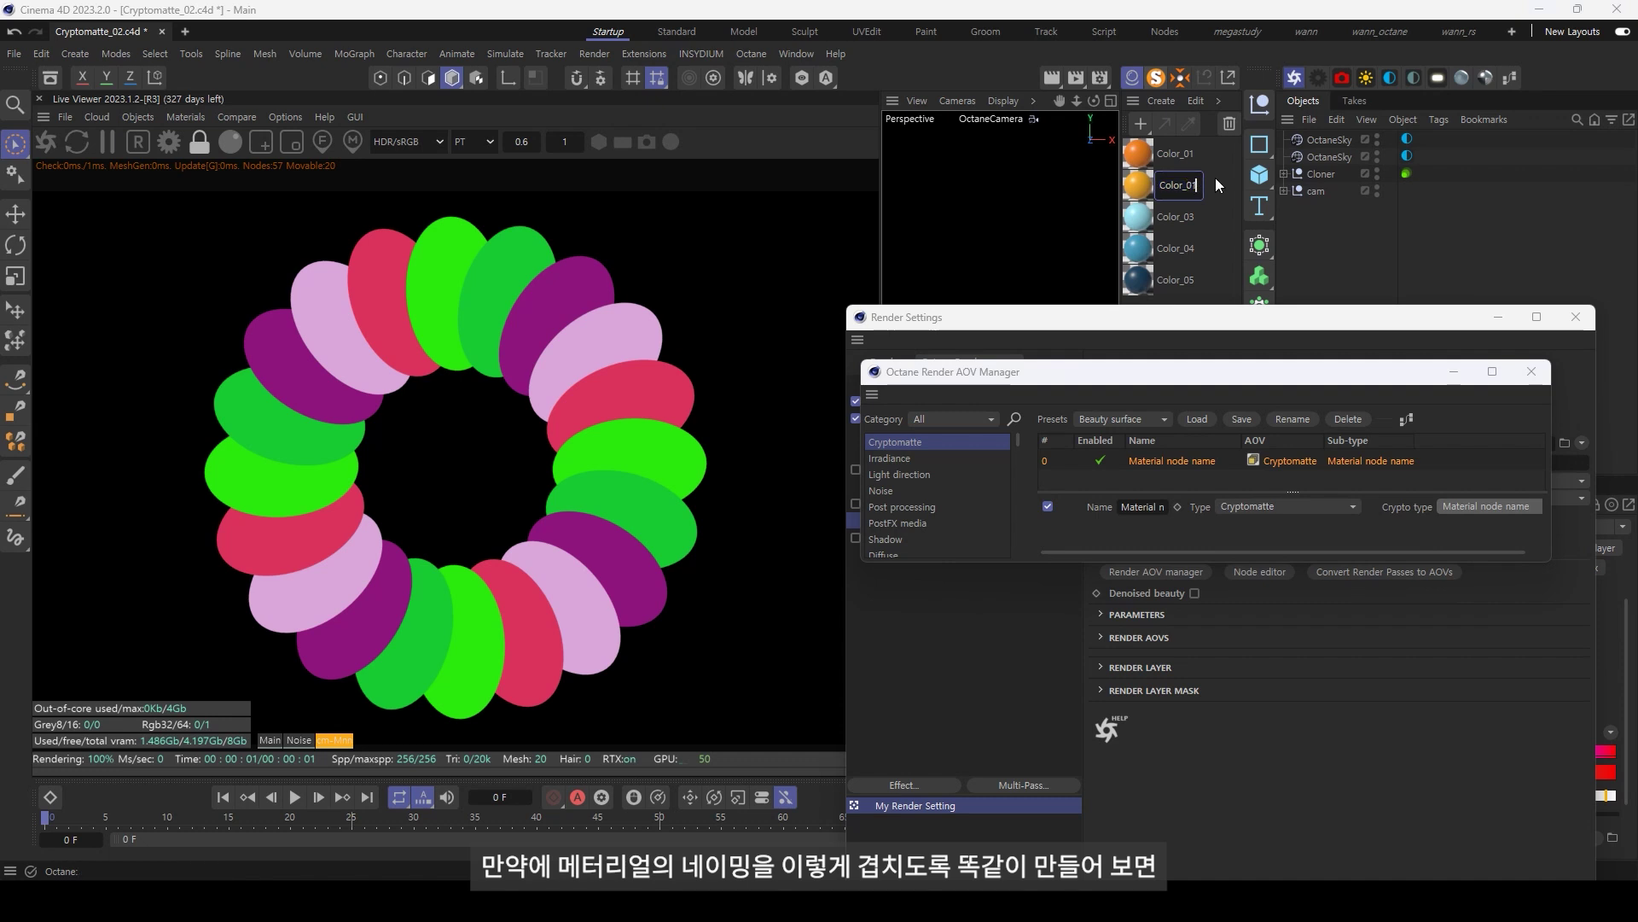
key("Return")
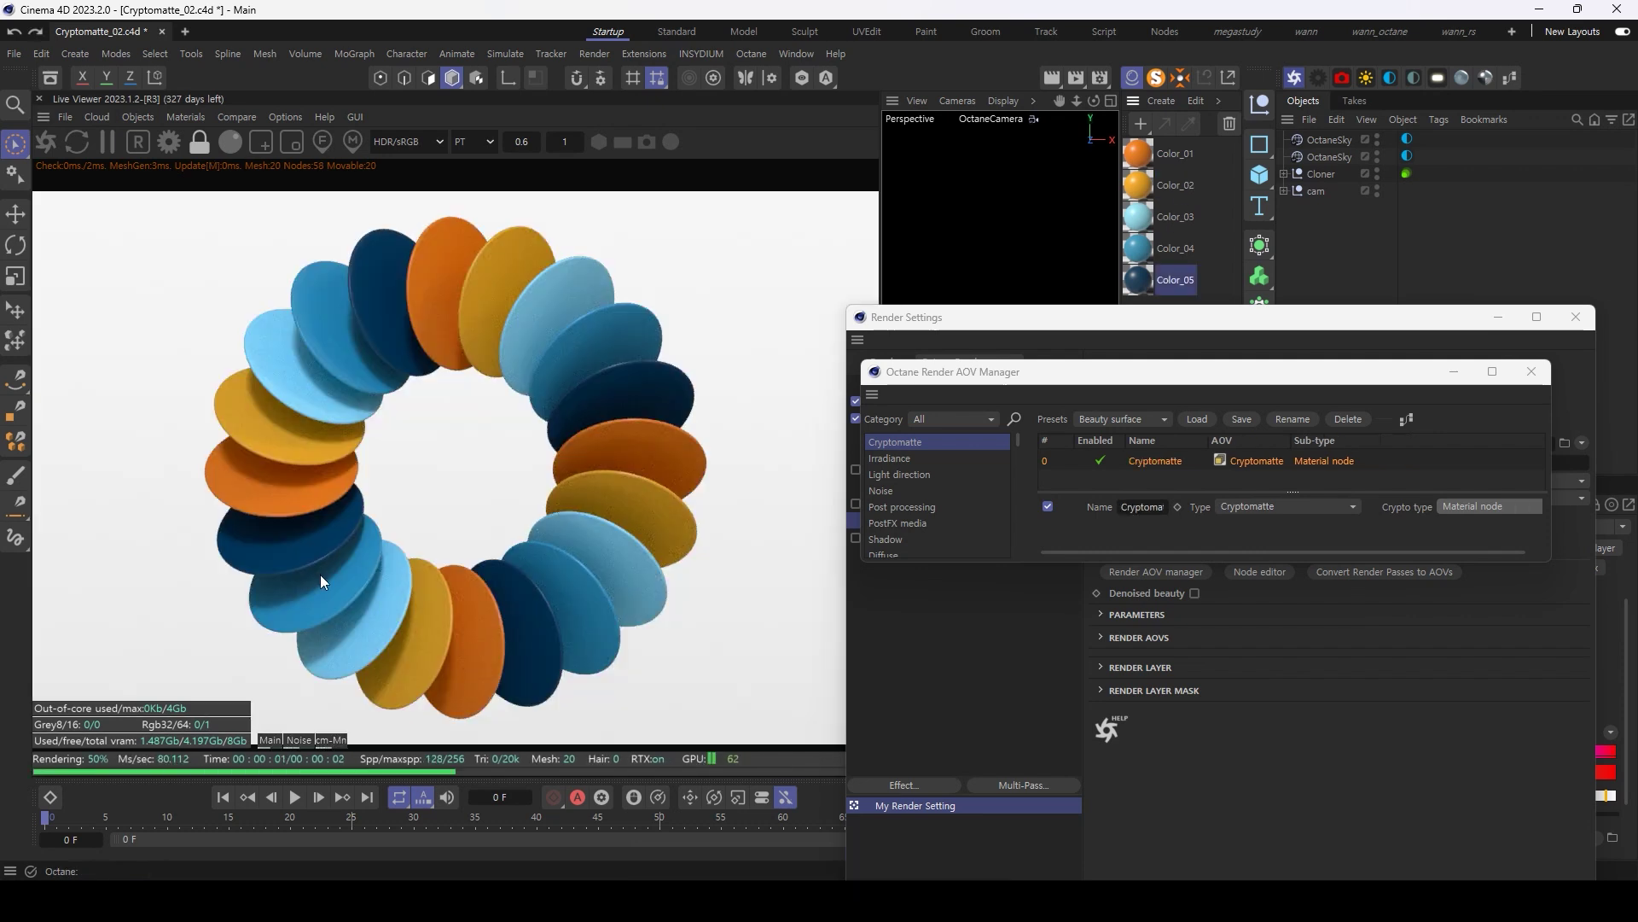
left_click(331, 739)
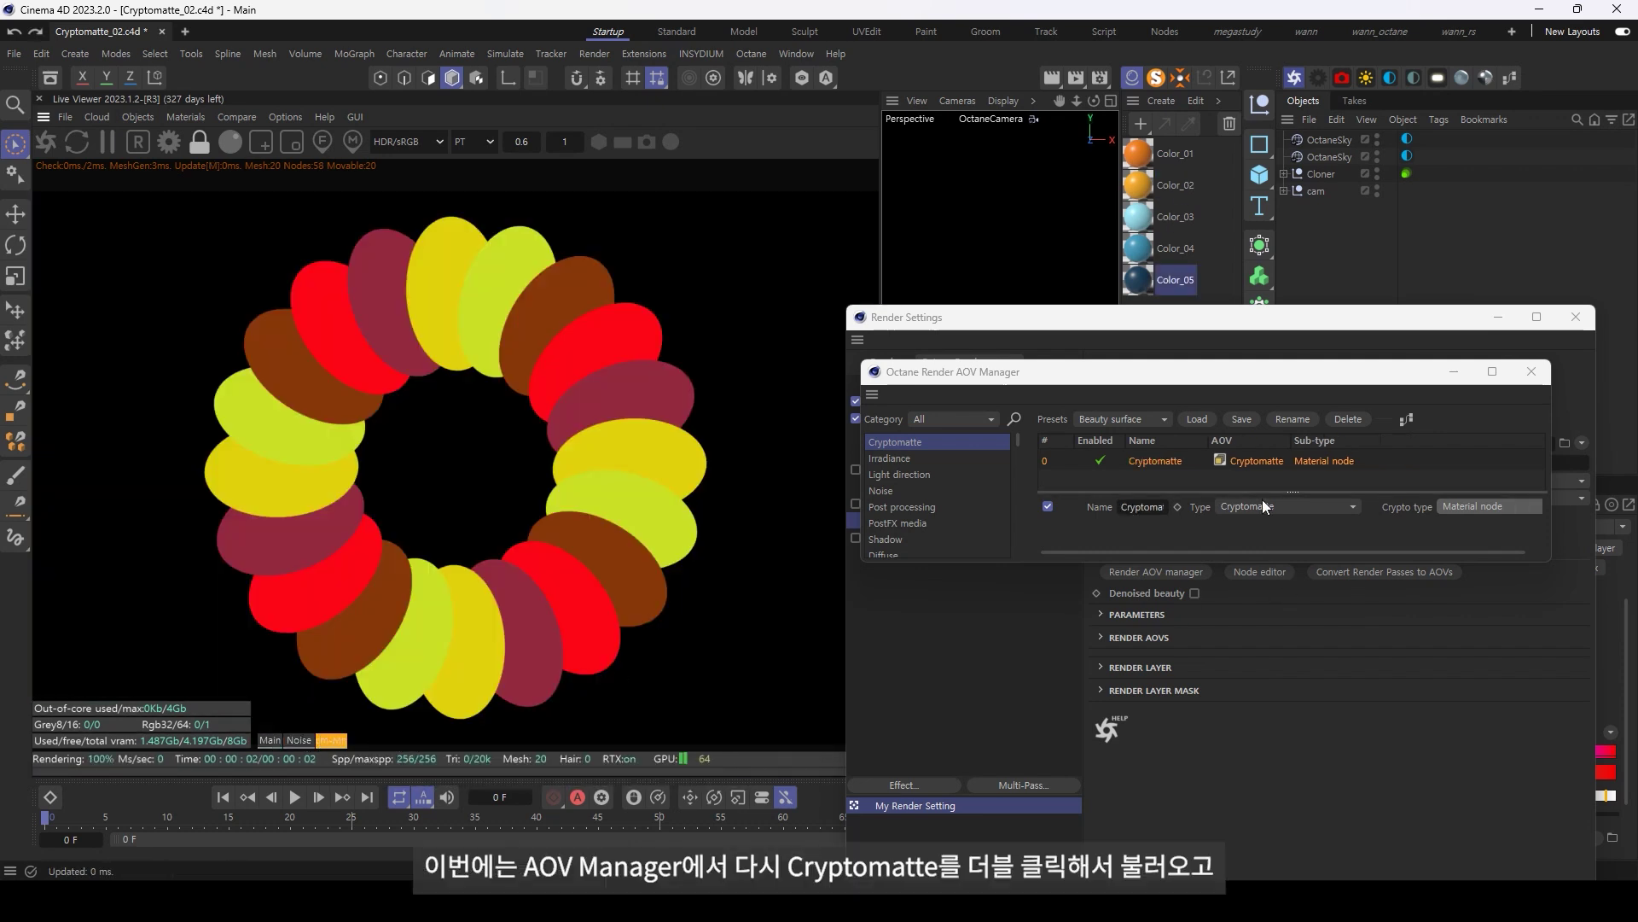
Add a second Cryptomatte pass set to Geometry node name and preview it in the live viewer.
left_click_drag(999, 566, 999, 752)
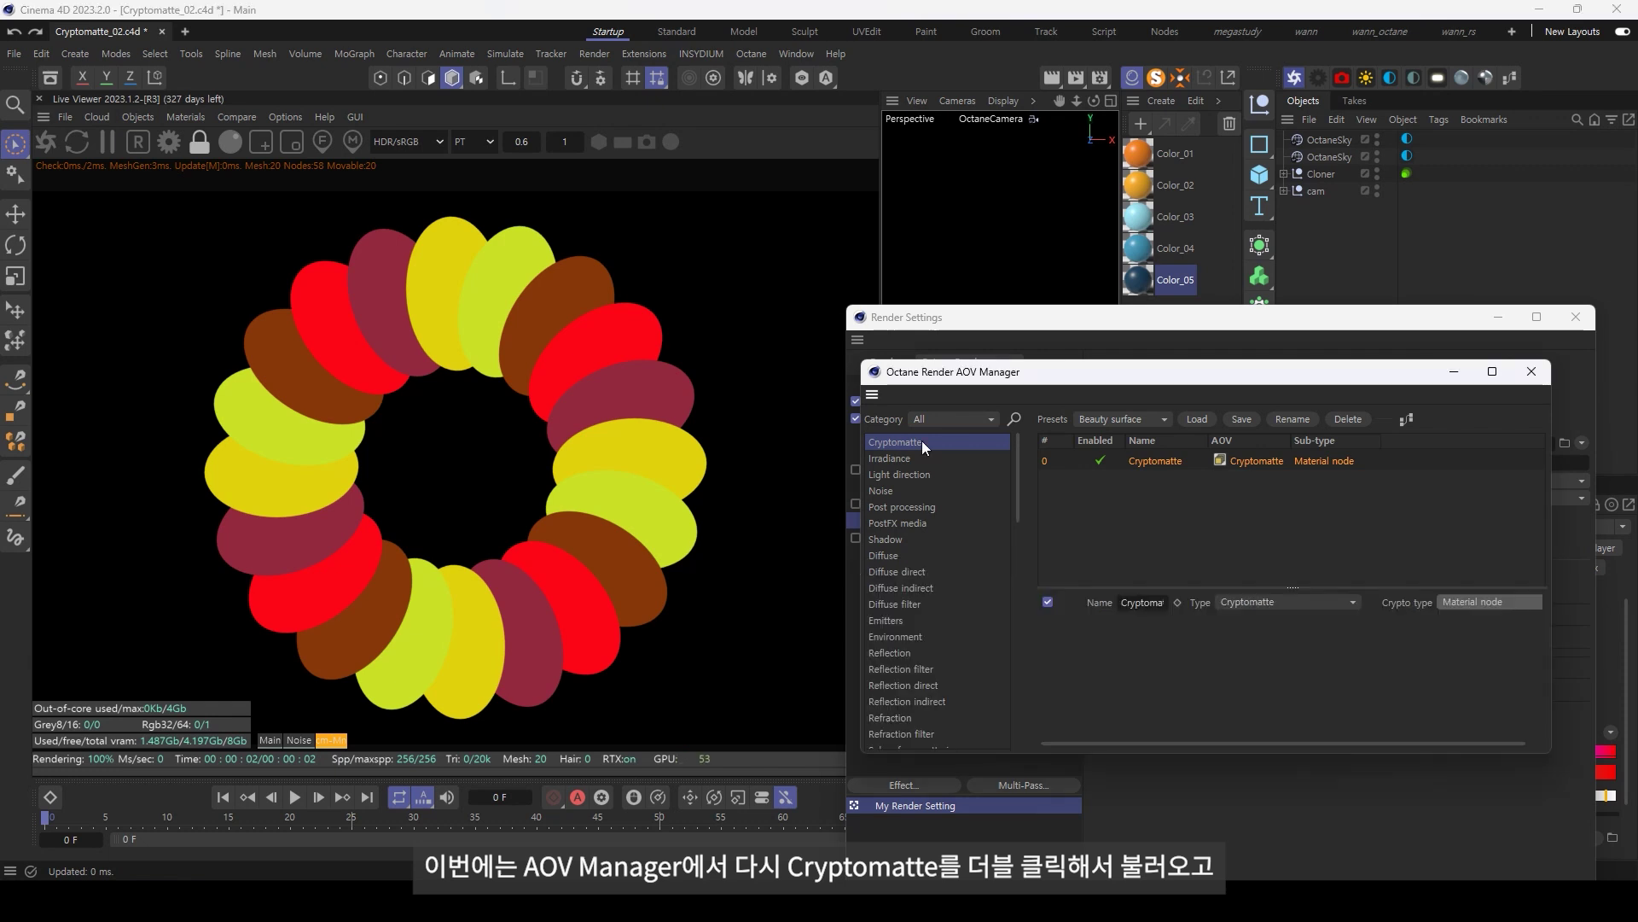
double_click(920, 441)
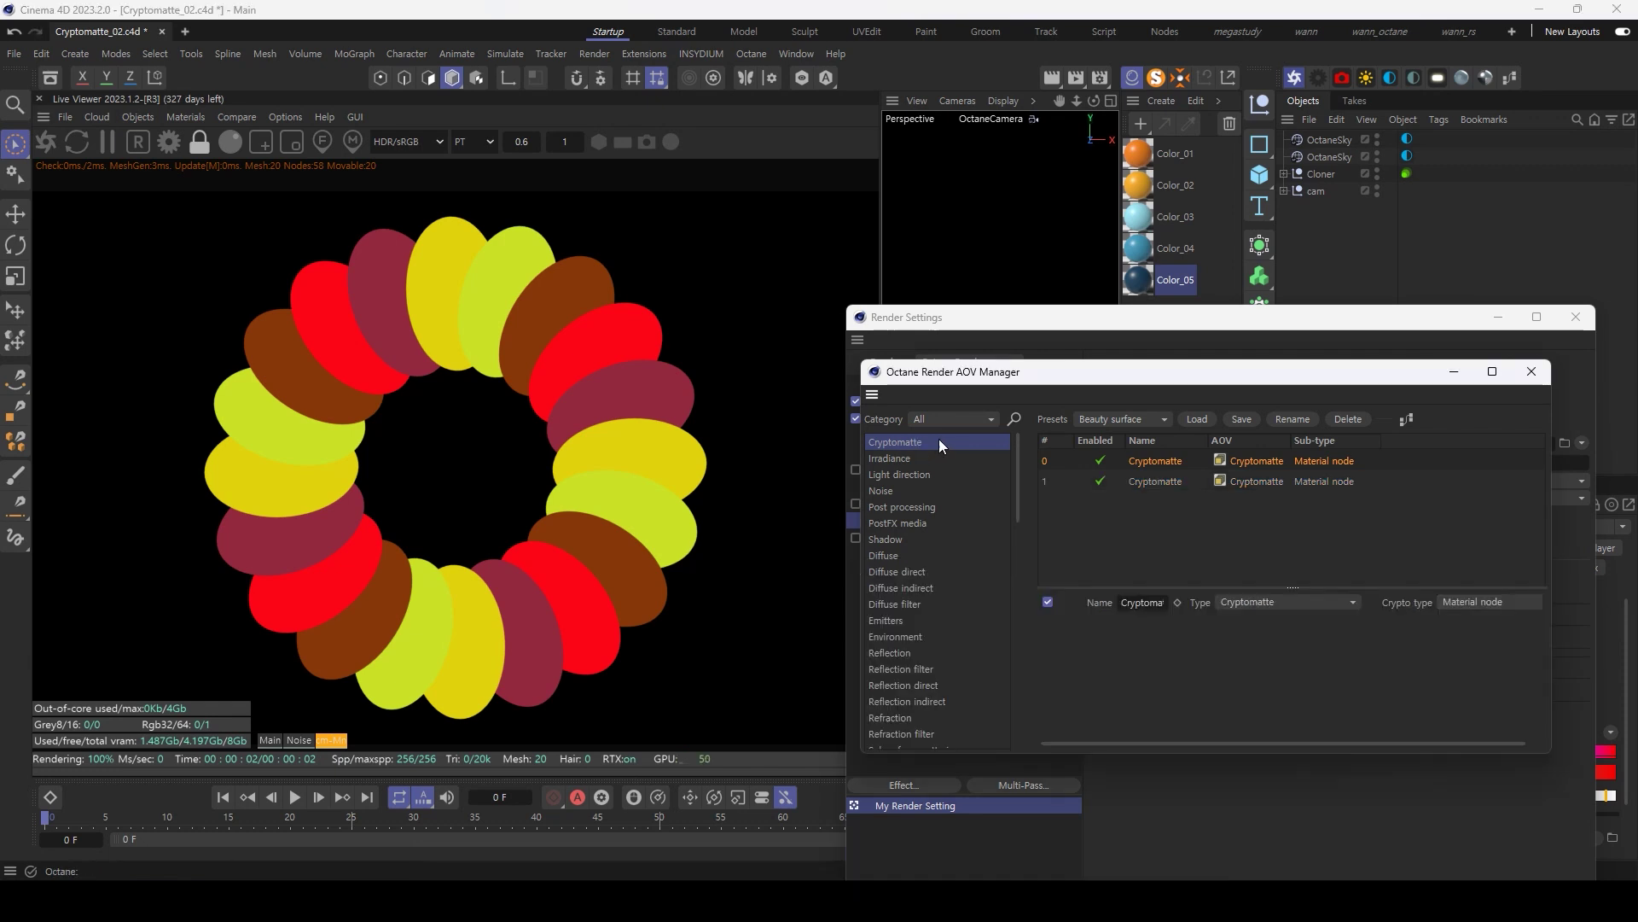
left_click(1468, 602)
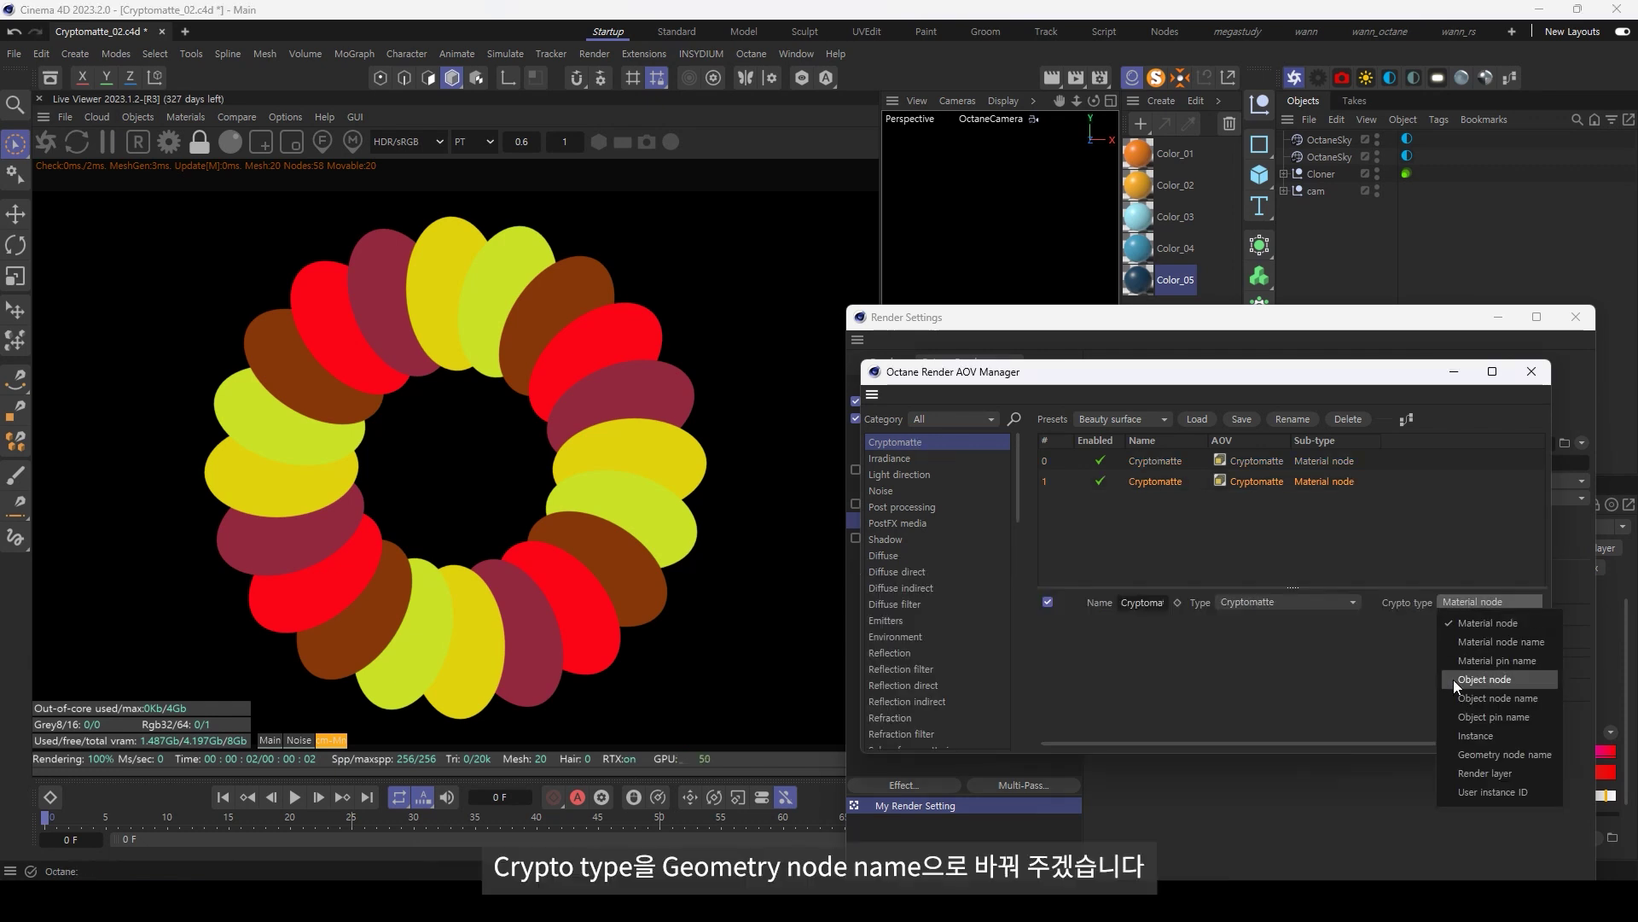
left_click(1502, 755)
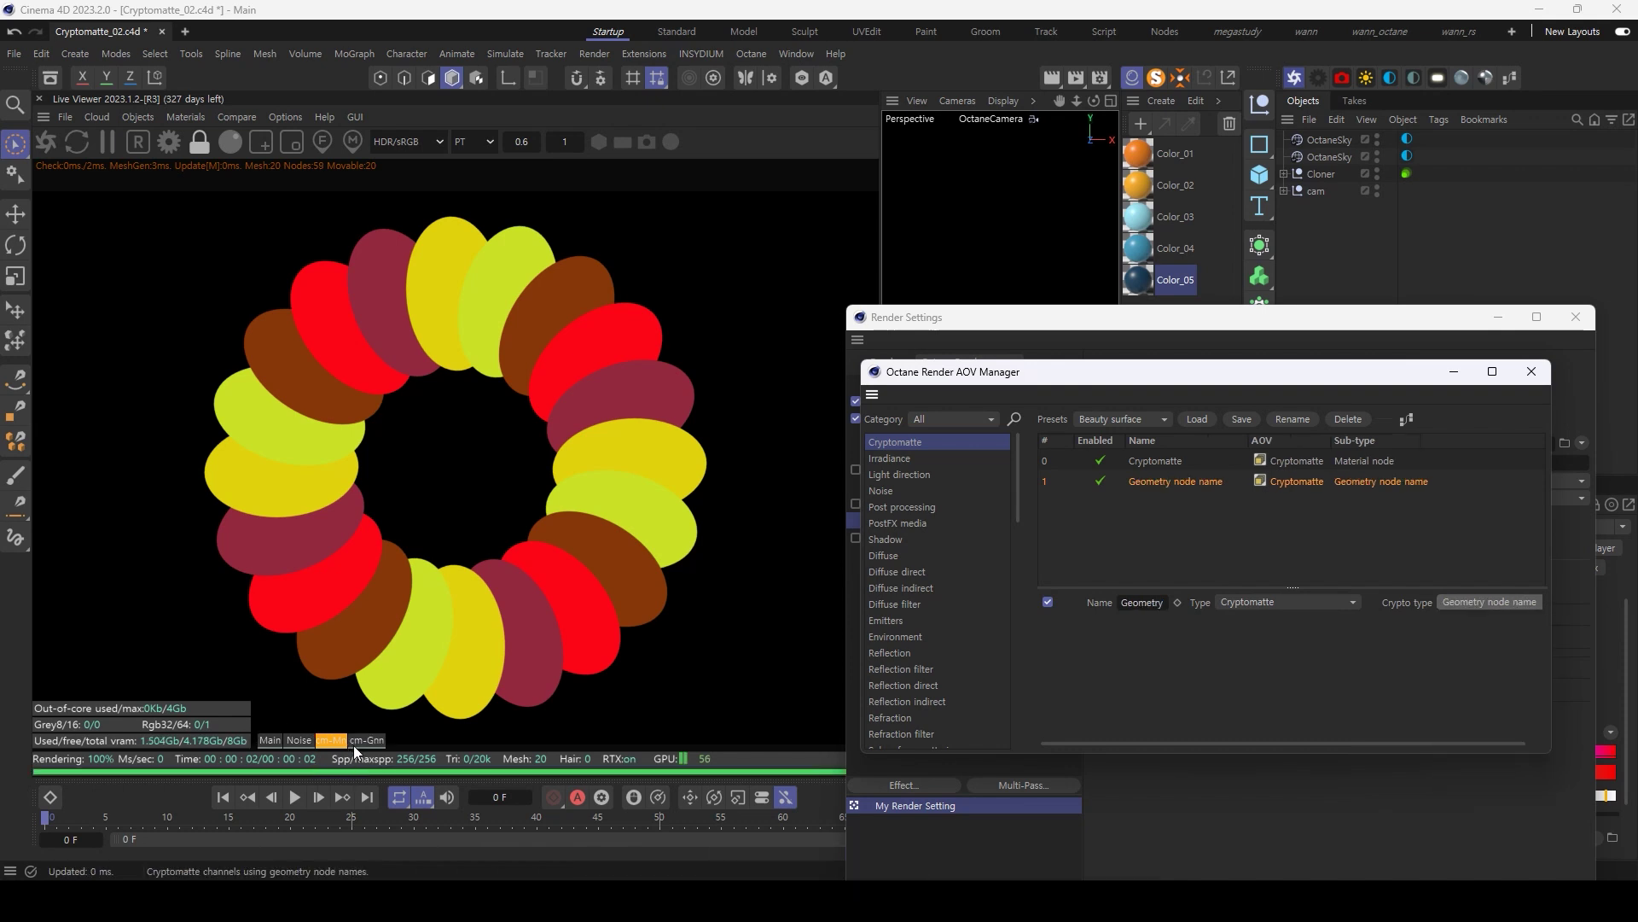
left_click(361, 744)
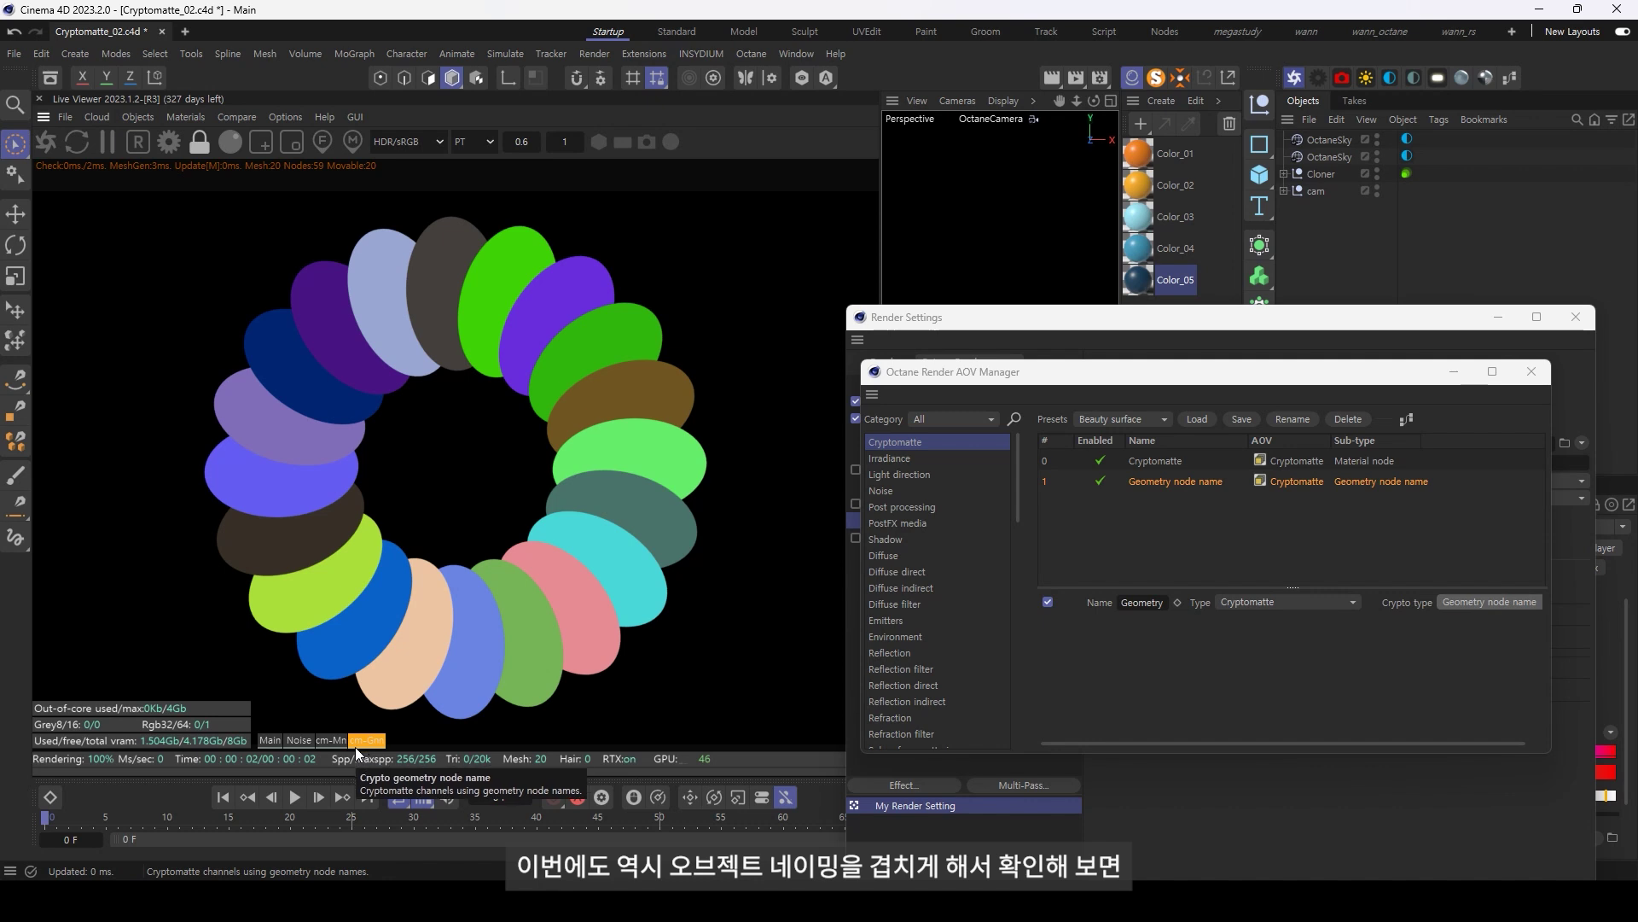
Rename a Cloner cylinder to 'Cylinder 0' so two cylinders share one matte.
left_click(1283, 173)
double_click(1338, 208)
type("Cylinder 0")
key("Return")
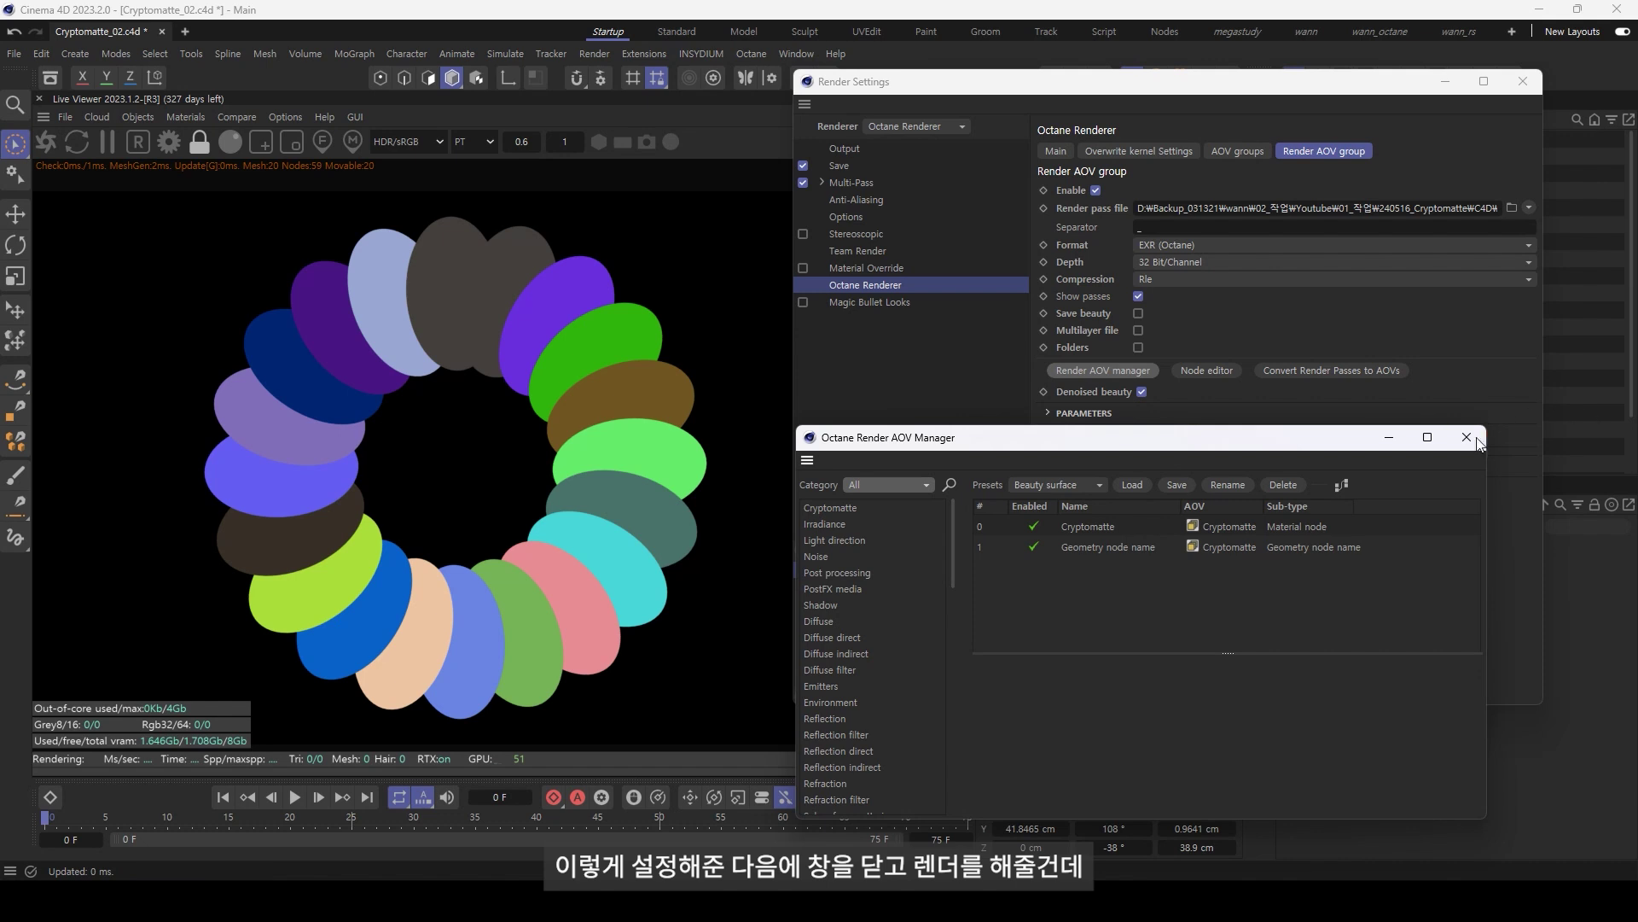
Set the render pass file path, EXR (Octane) format and 32 Bit/Channel depth, then render.
left_click(1466, 437)
left_click_drag(1213, 208, 1625, 201)
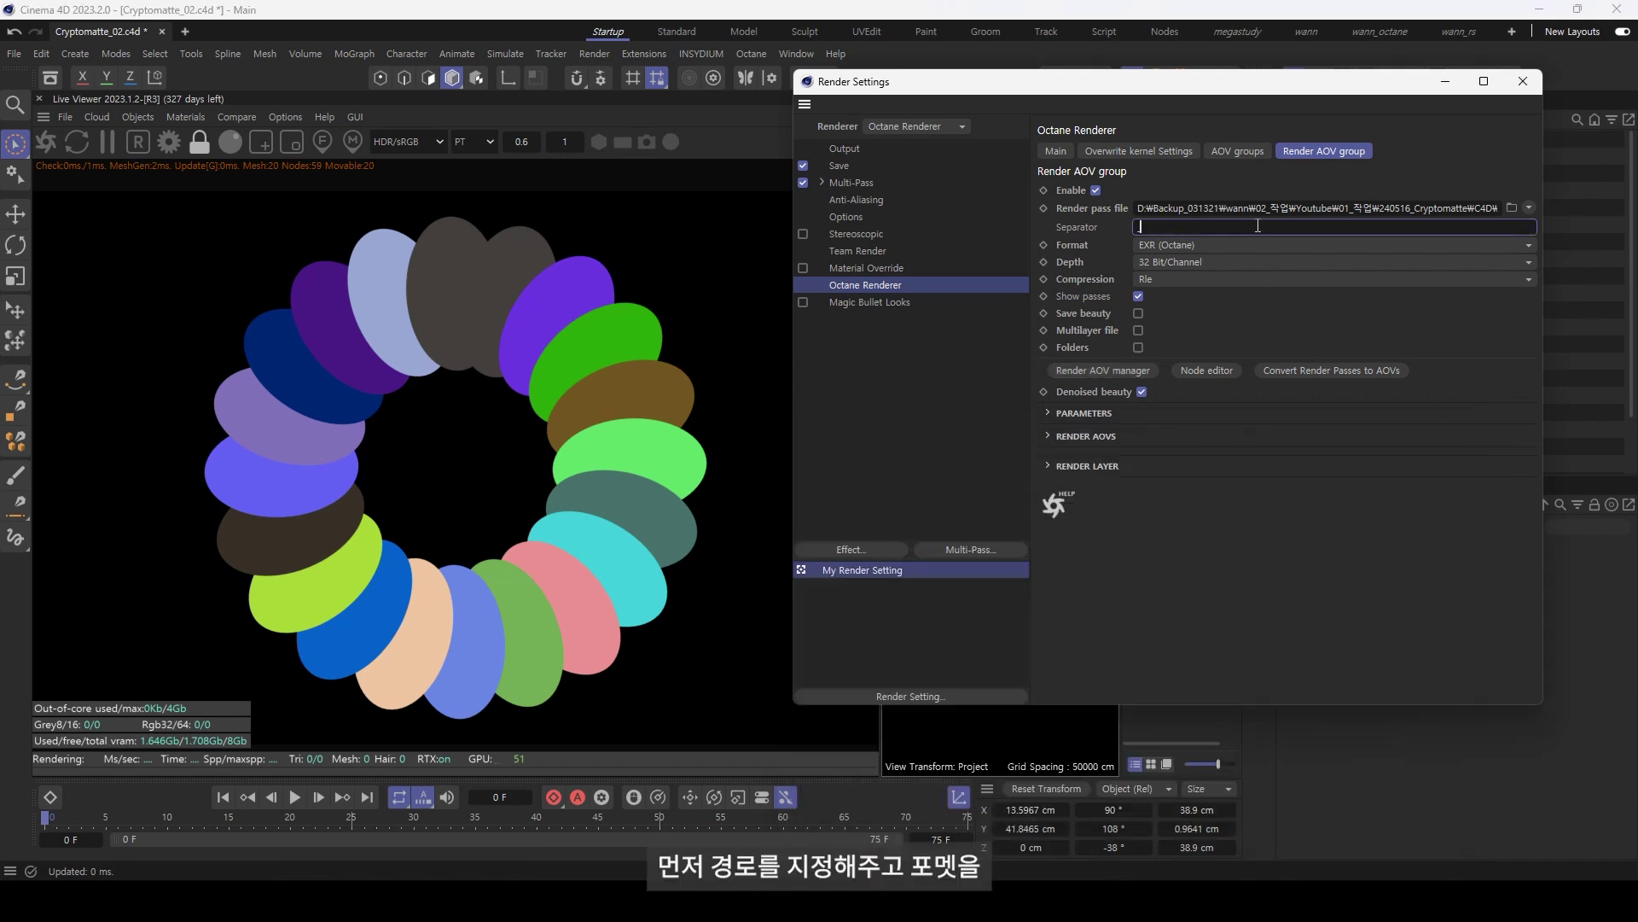
key("Return")
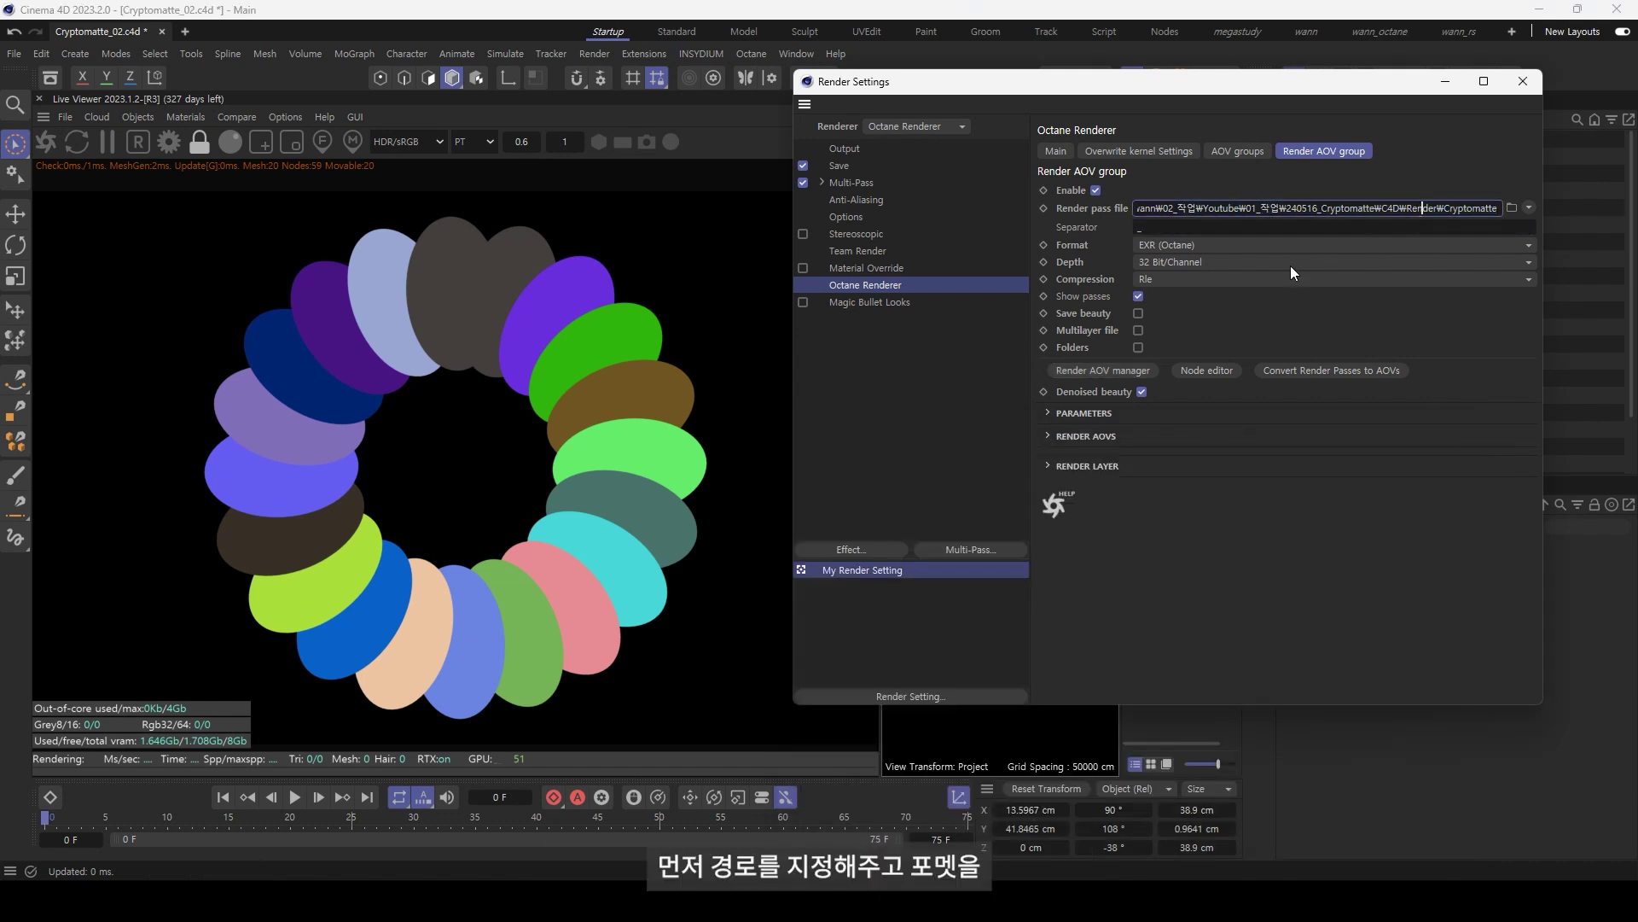
left_click(1187, 245)
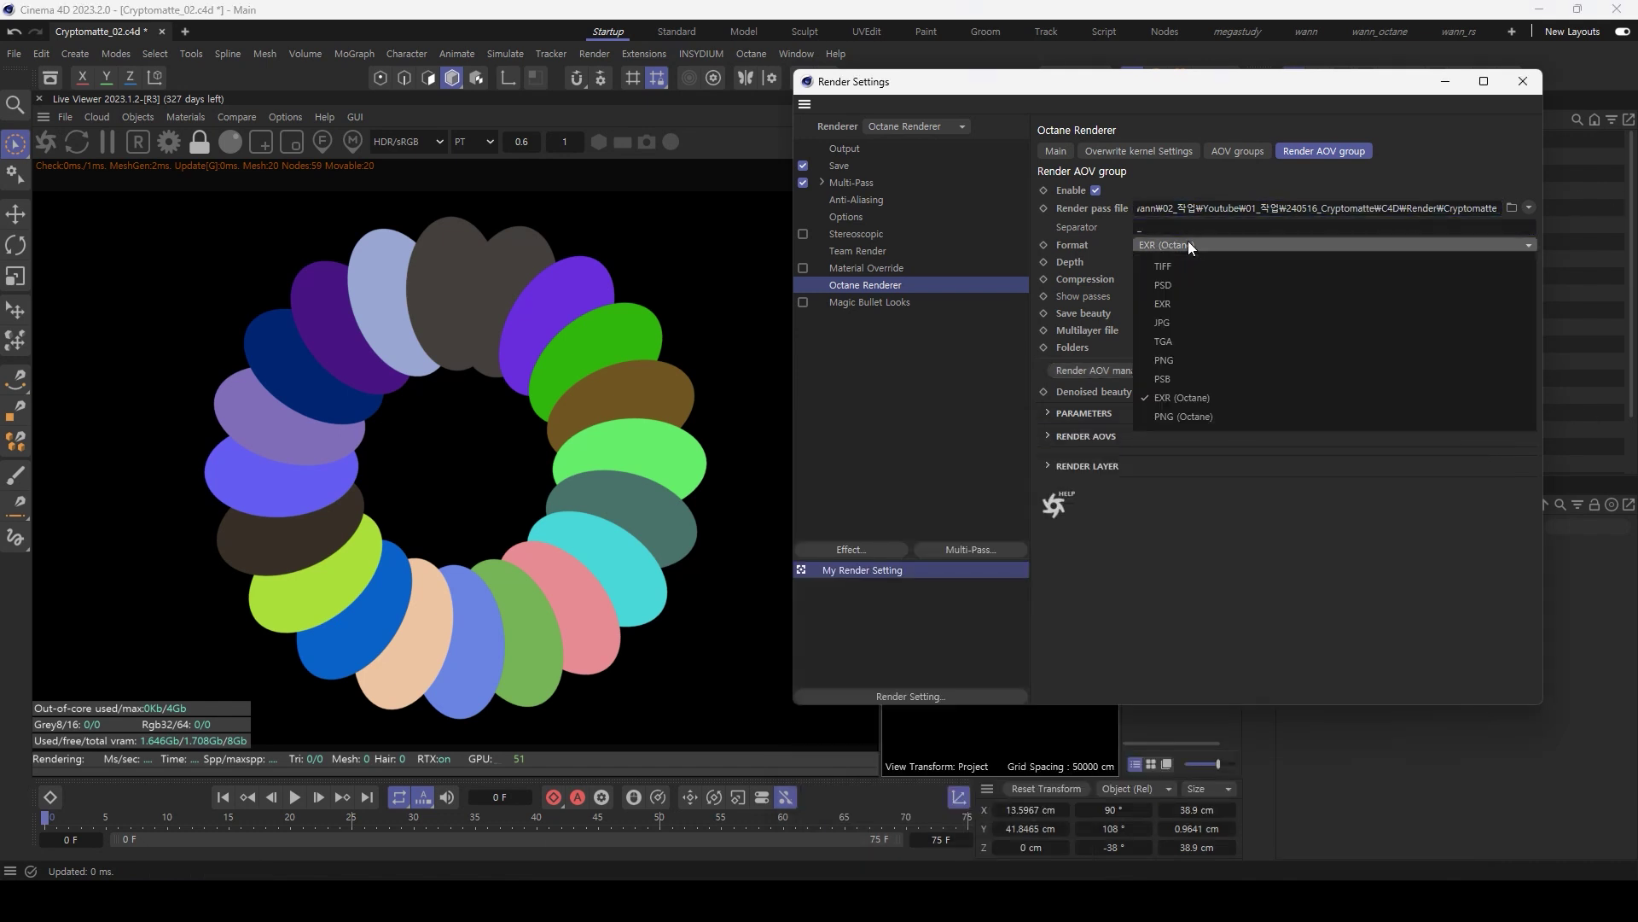
left_click(1191, 397)
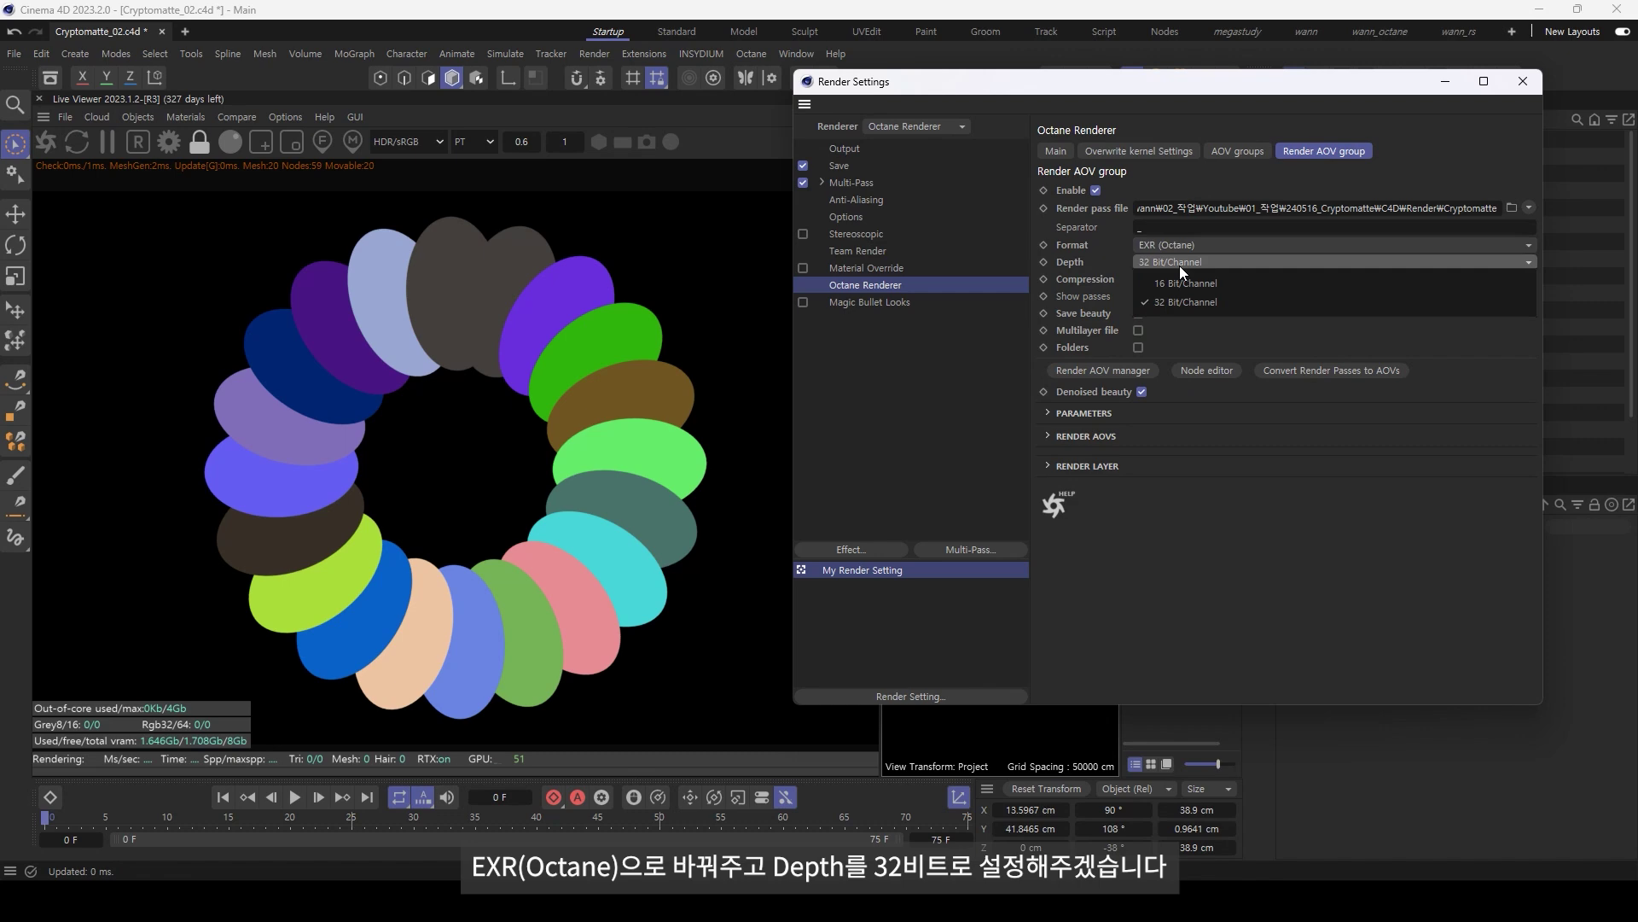
left_click(1179, 264)
left_click(1522, 81)
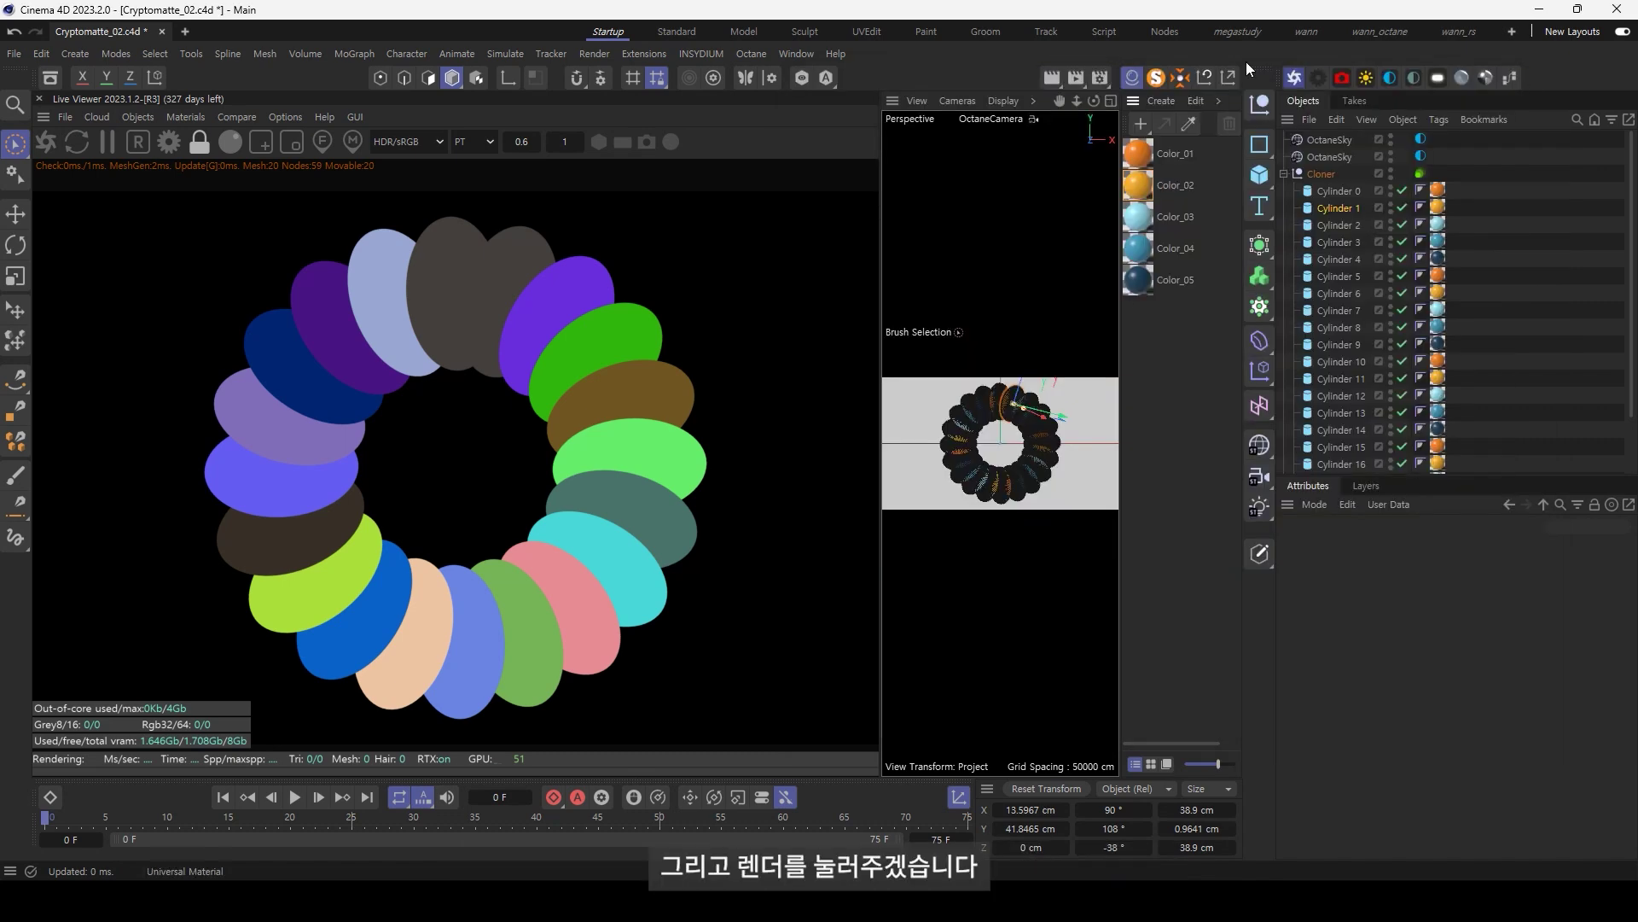
left_click(1075, 81)
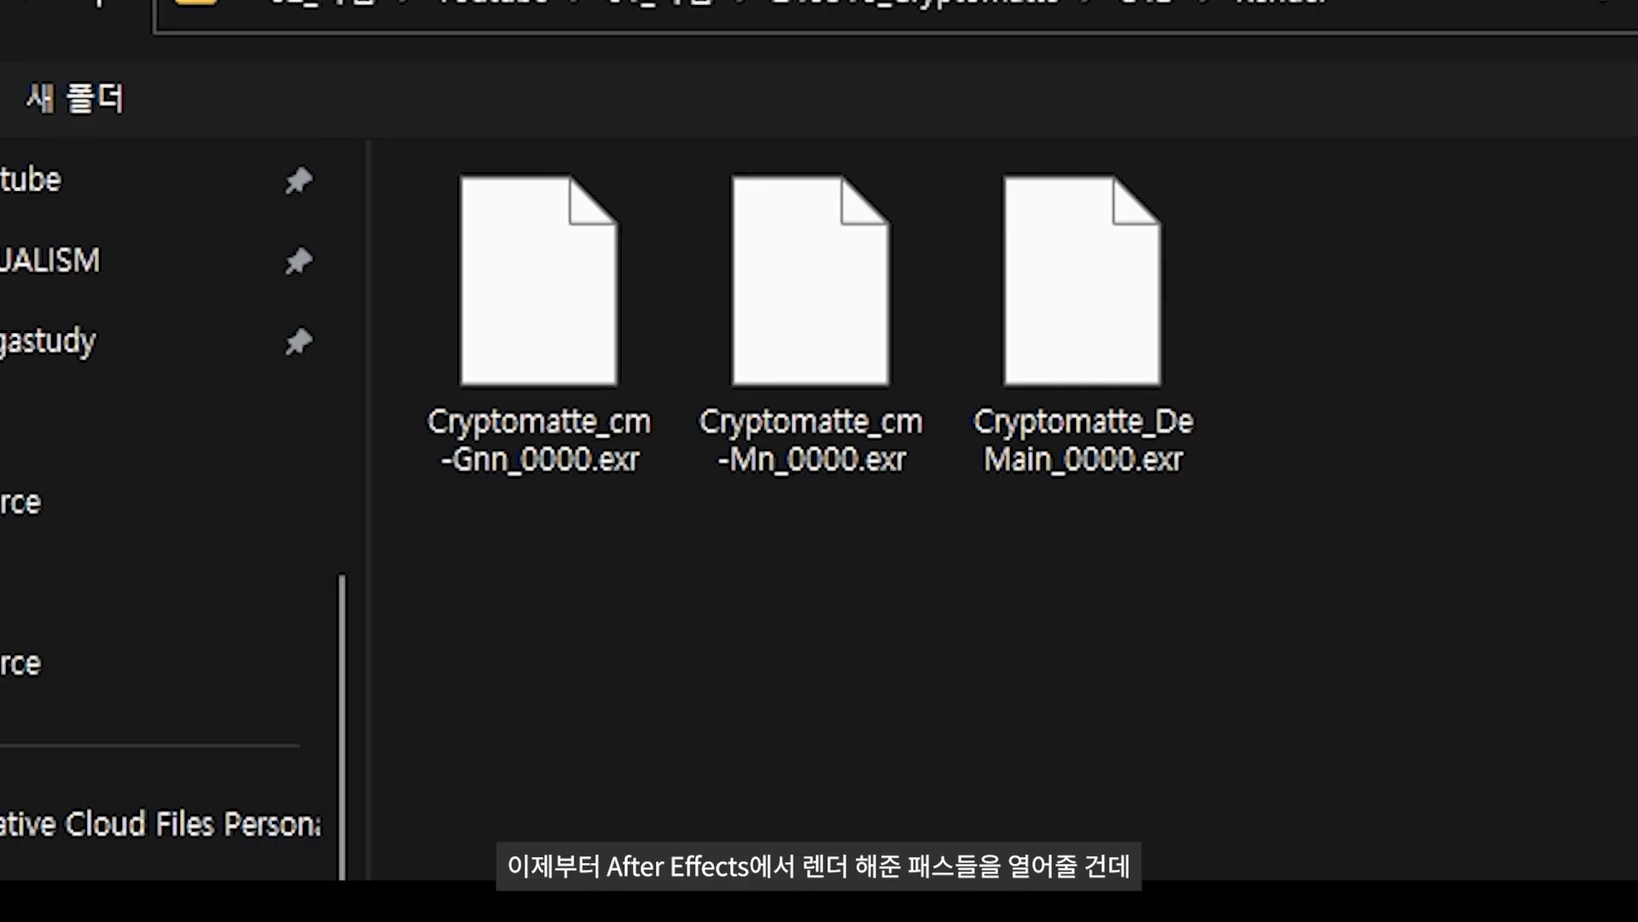
Import the three rendered Cryptomatte EXR files into the After Effects project.
left_click_drag(1605, 860, 295, 179)
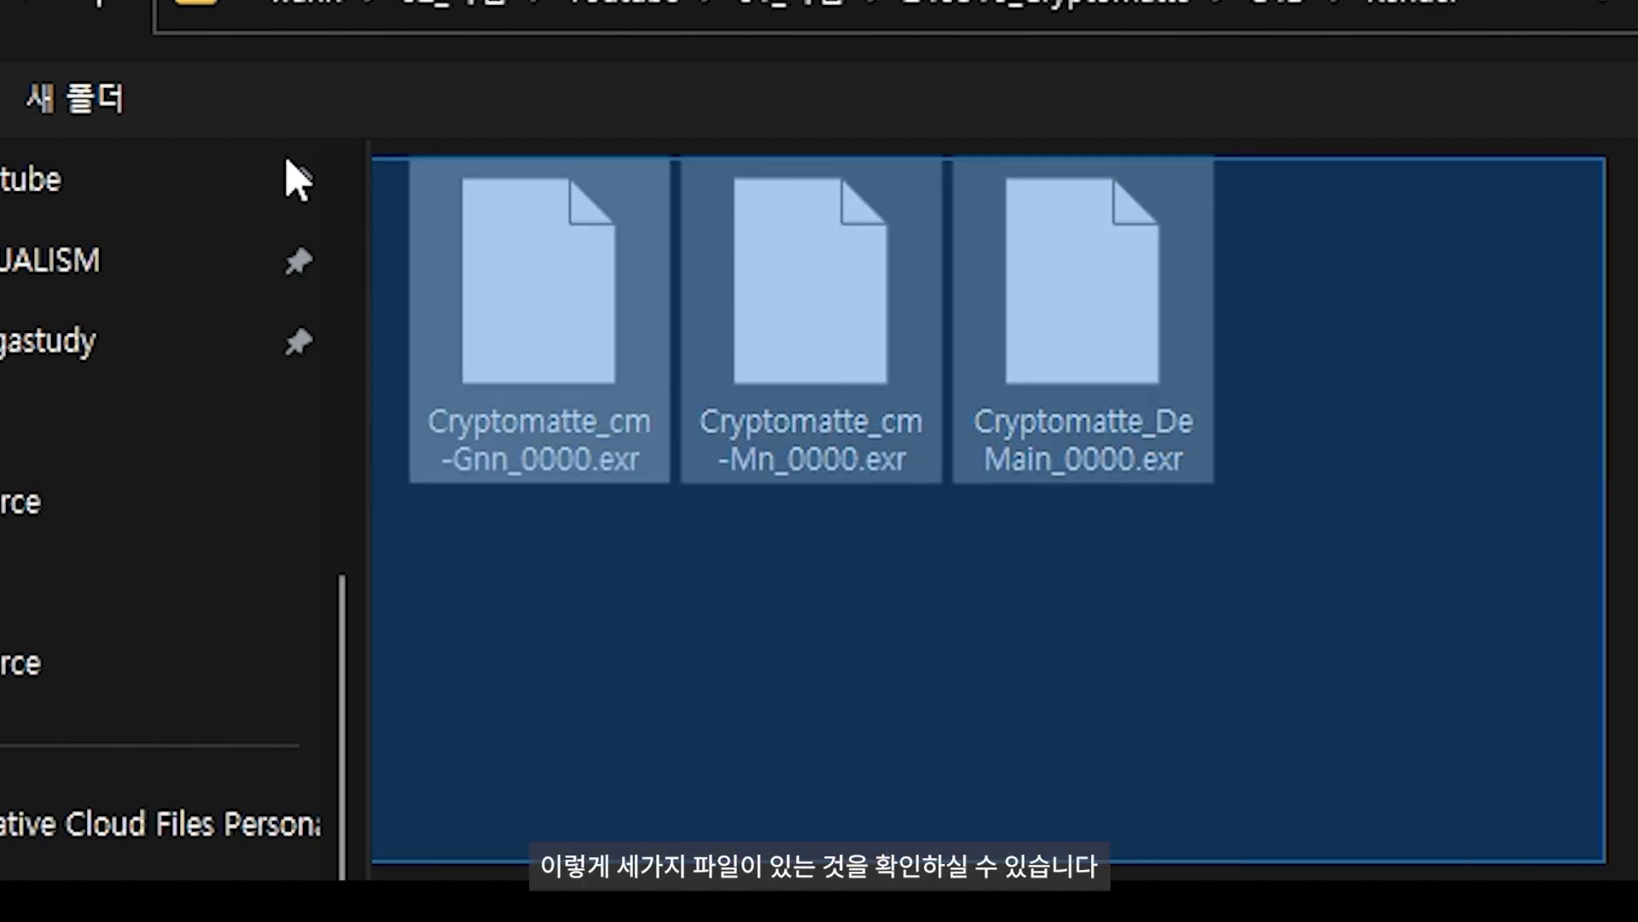
left_click_drag(1605, 860, 889, 676)
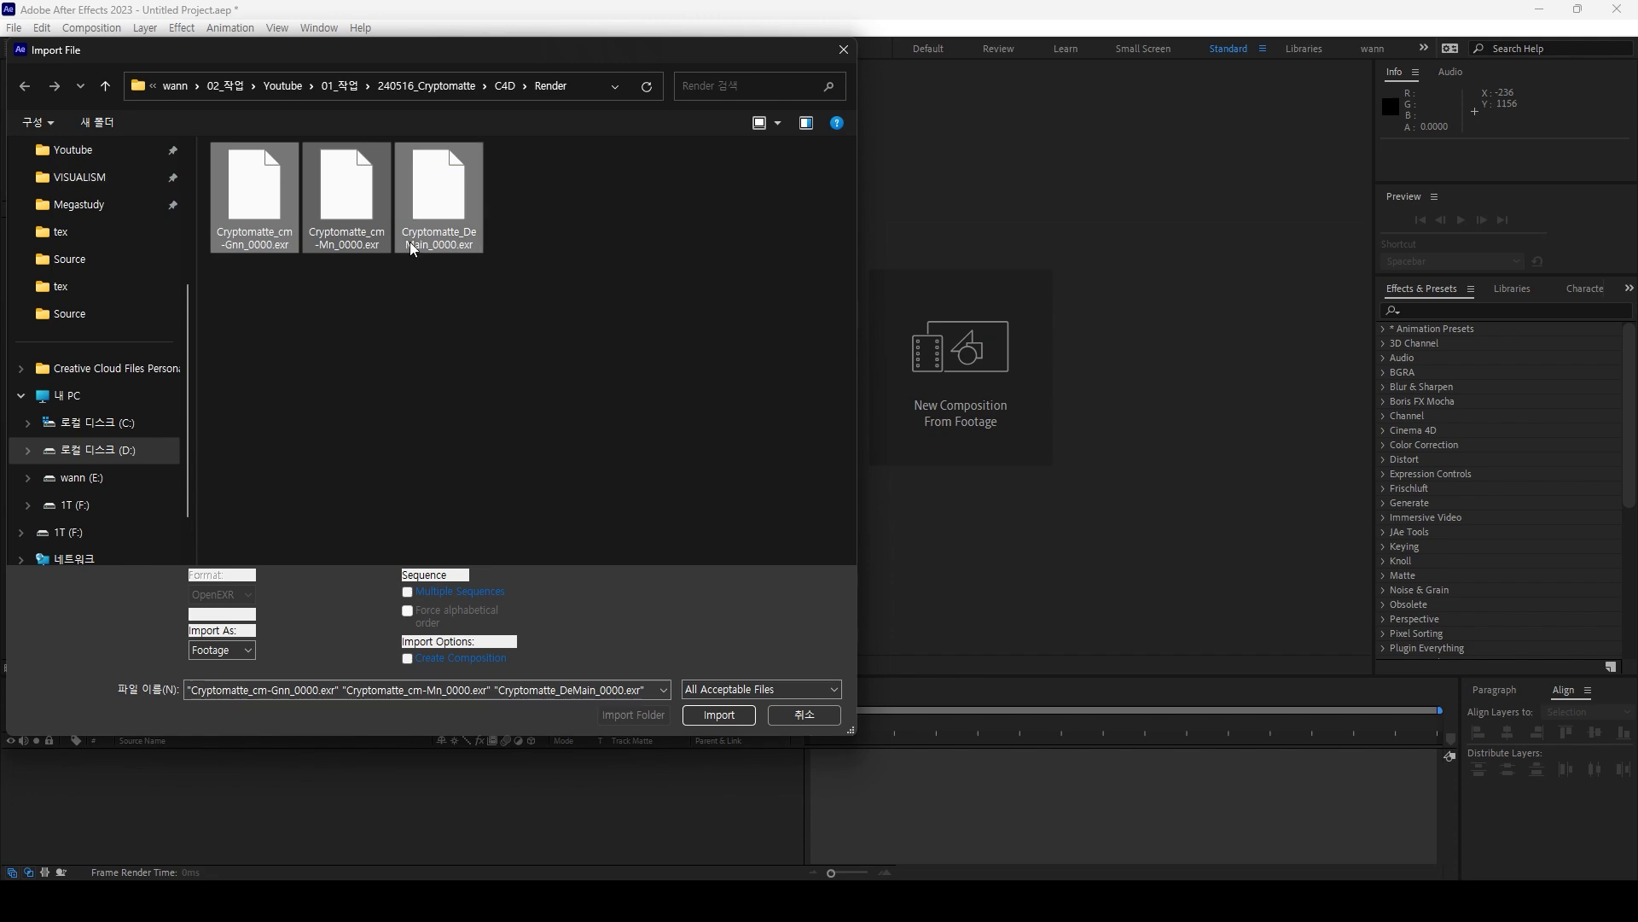
key("Return")
left_click(132, 365)
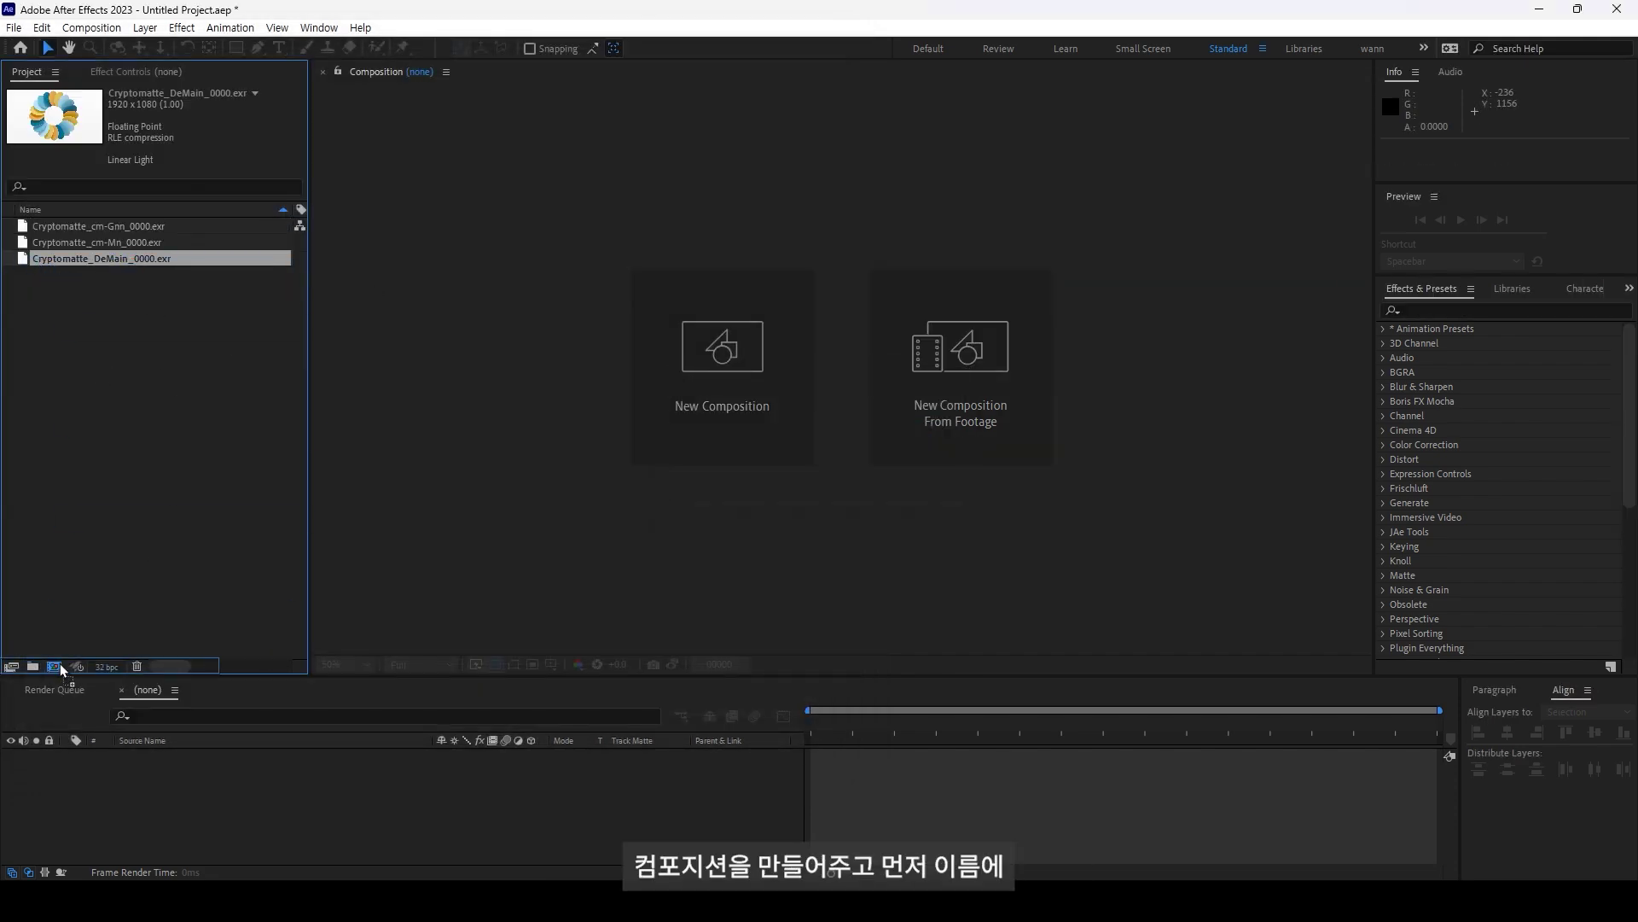
Create a composition from Cryptomatte_DeMain_0000.exr and stack Cryptomatte_cm-Mn_0000.exr above it.
left_click_drag(116, 258, 54, 665)
key("ctrl+space")
key("Return")
left_click(126, 401)
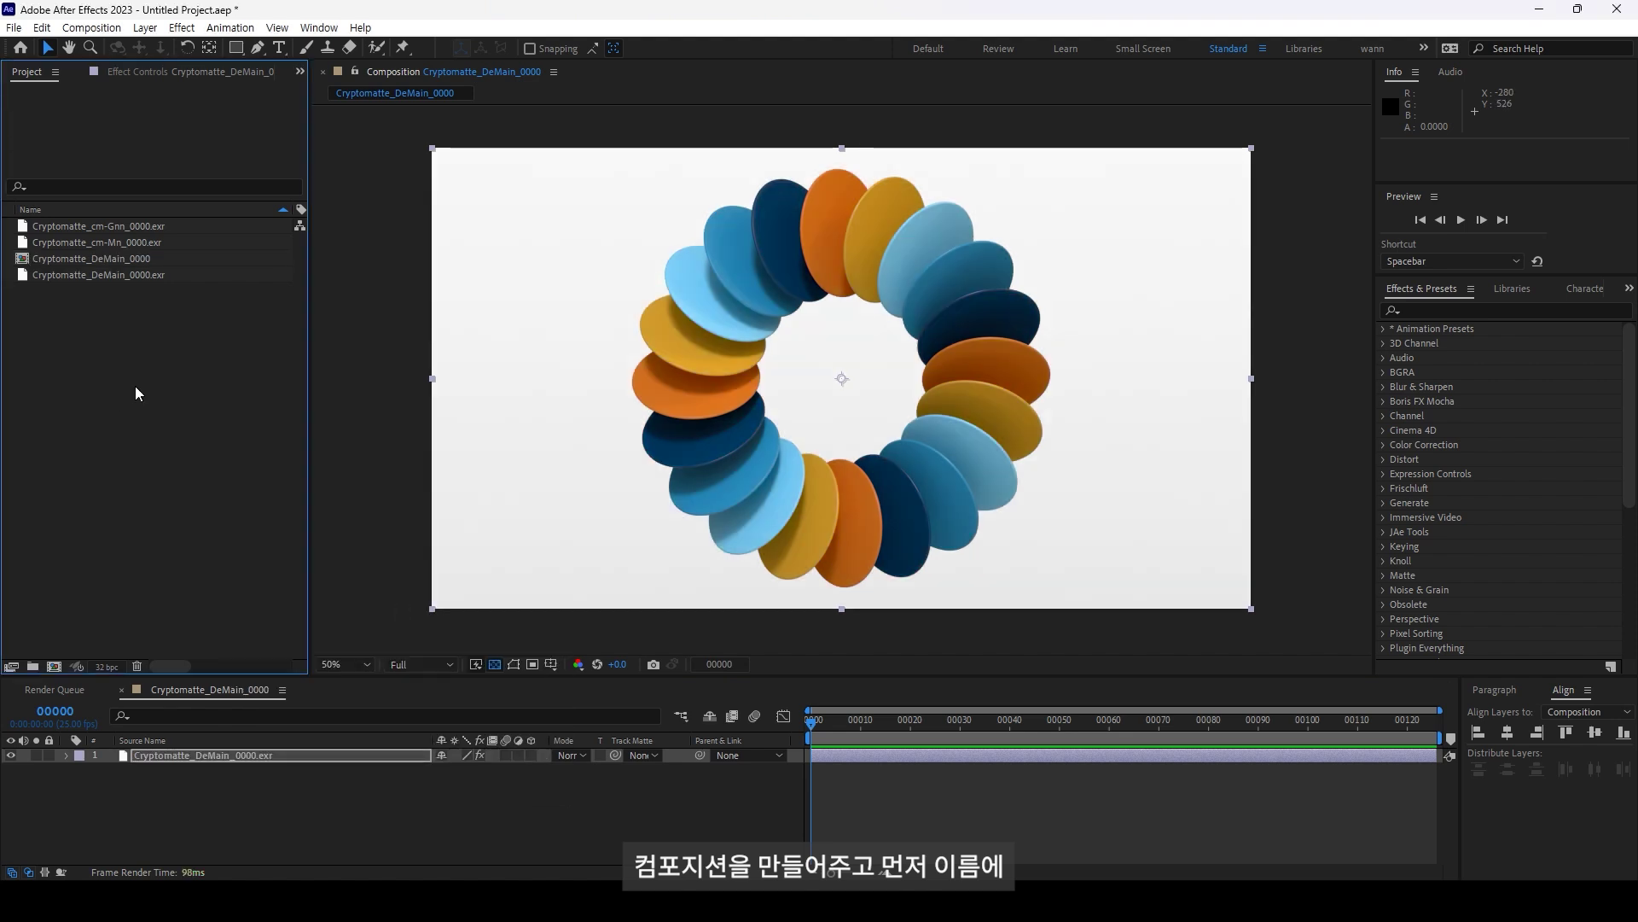
left_click(148, 243)
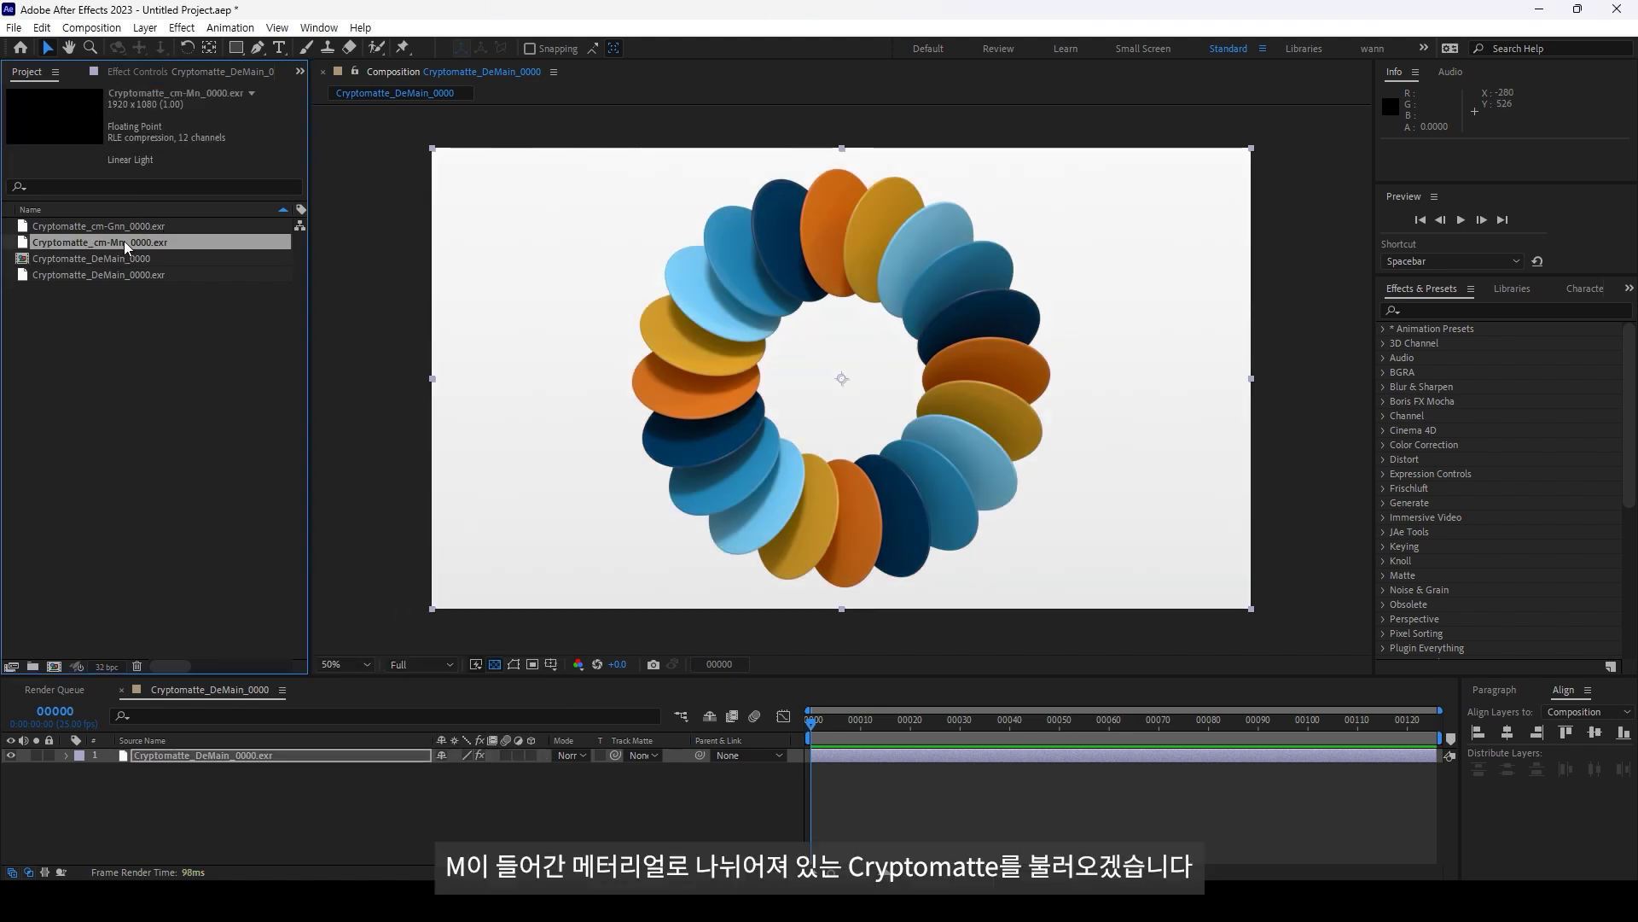
left_click_drag(126, 245, 288, 756)
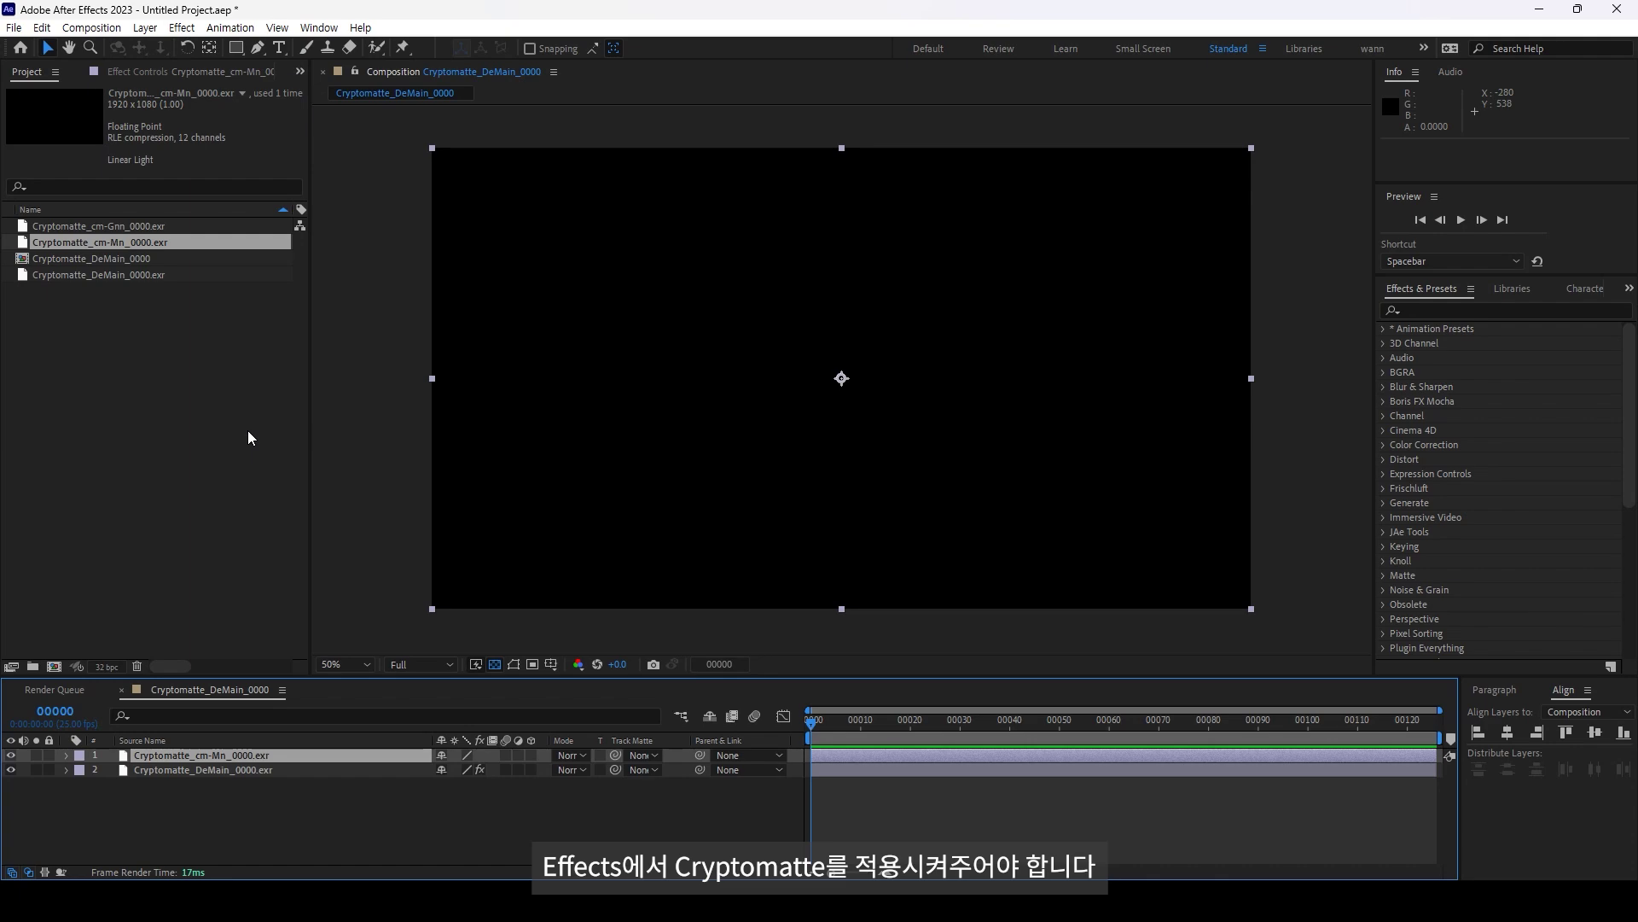
Apply the Cryptomatte effect to the cm-Mn layer.
left_click(1466, 310)
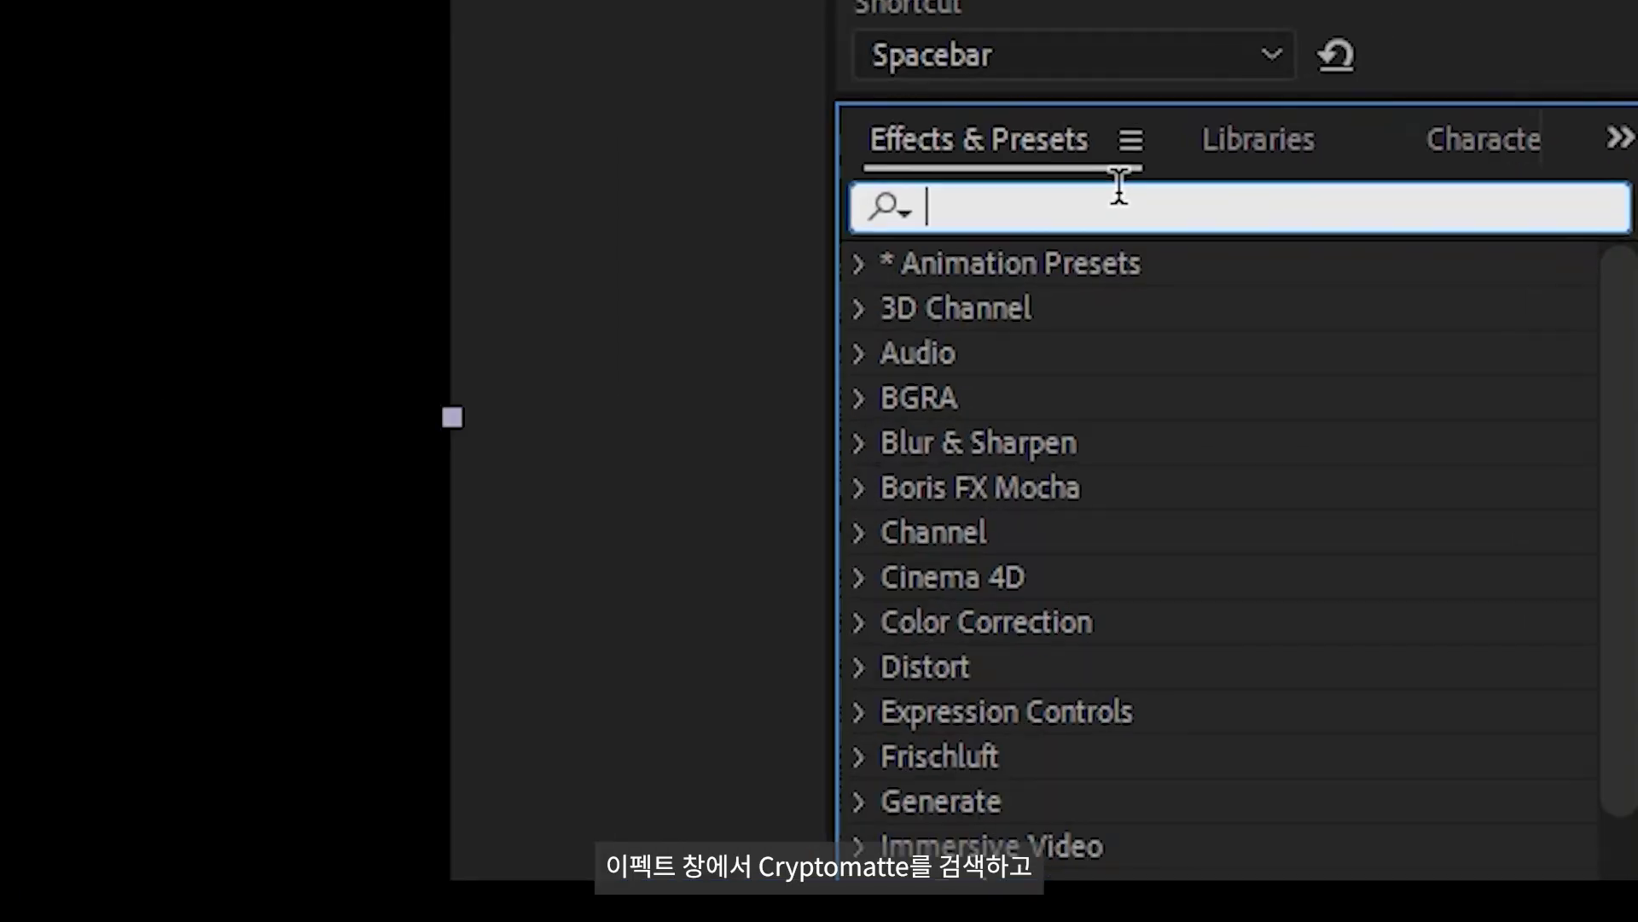
type("crypto")
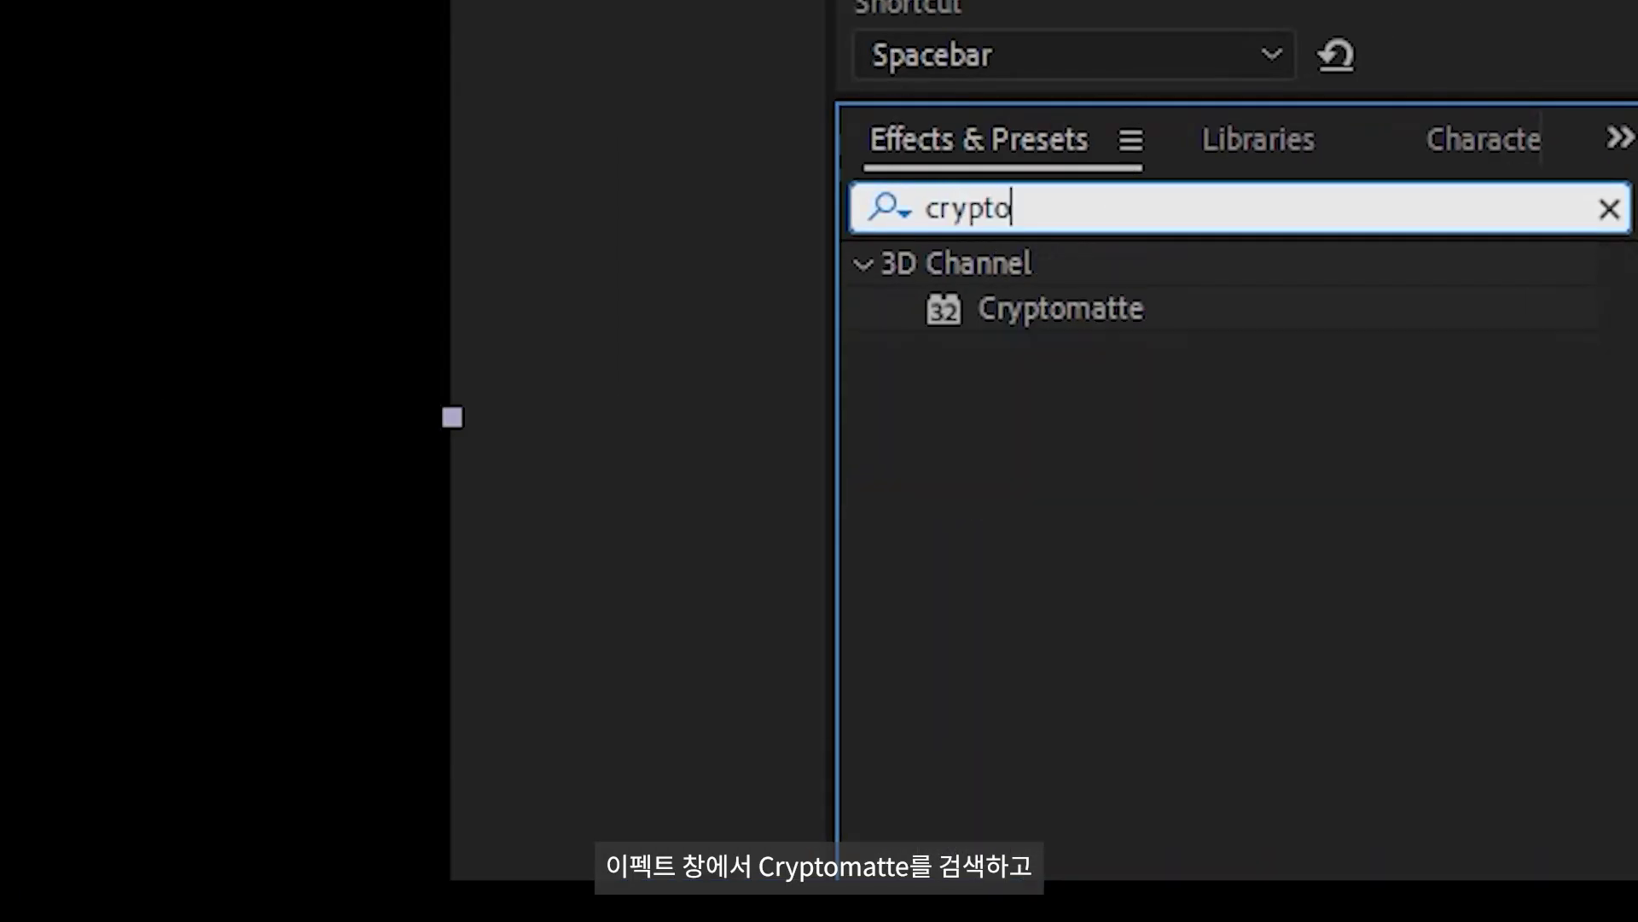
double_click(1455, 345)
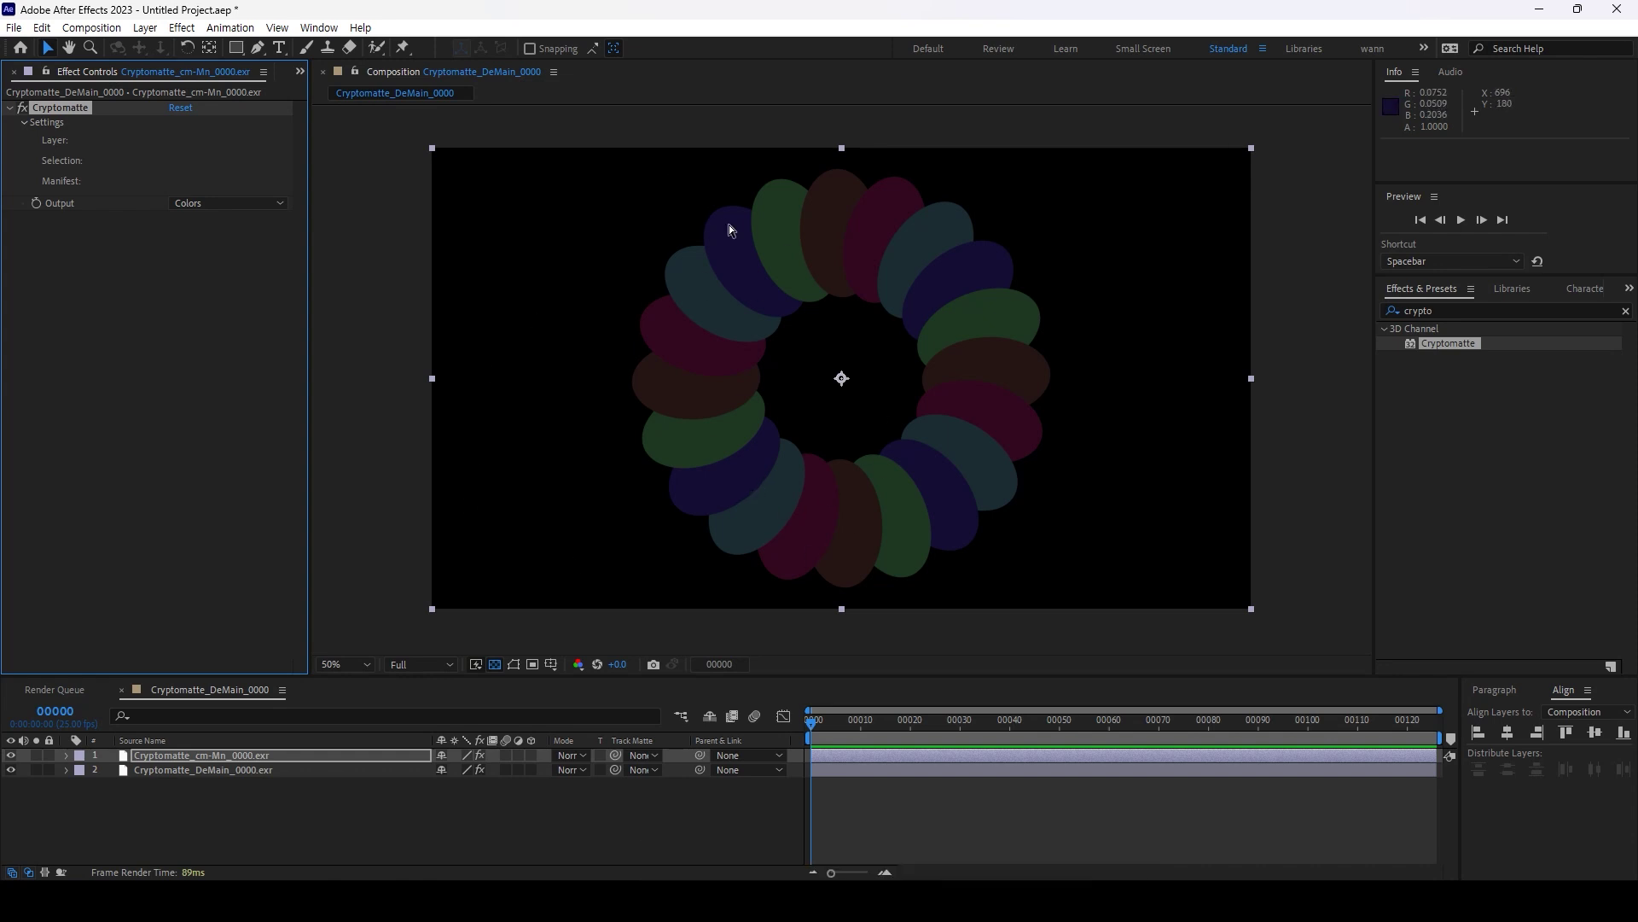
Pick discs in the Composition viewer to choose which material is matted.
left_click(841, 220)
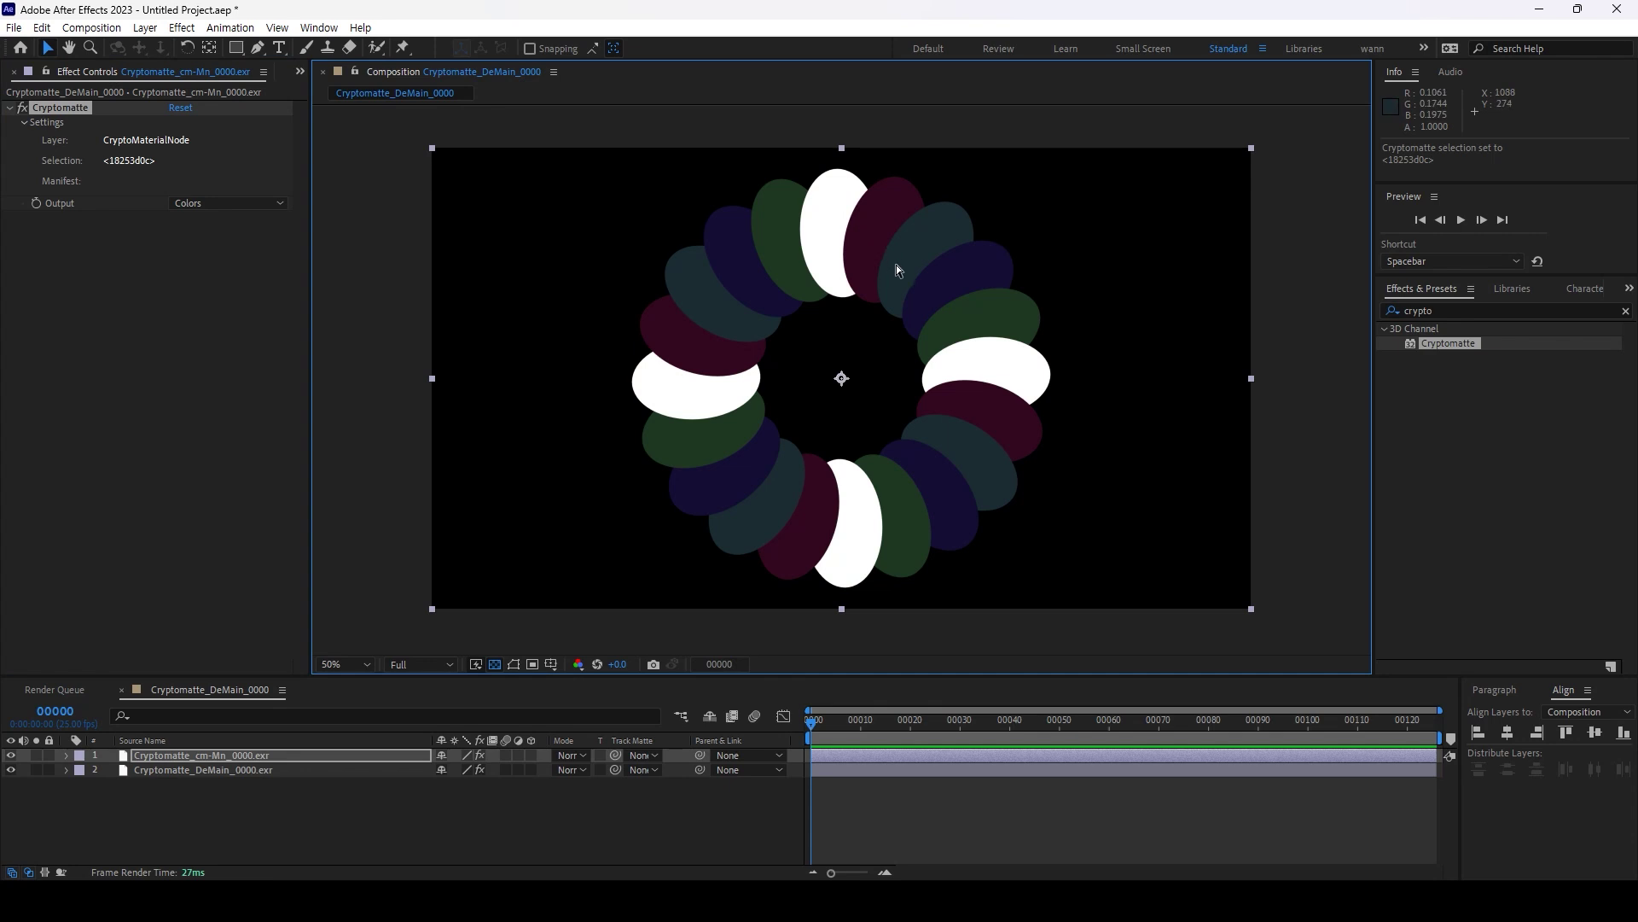
left_click(896, 265)
left_click(949, 290)
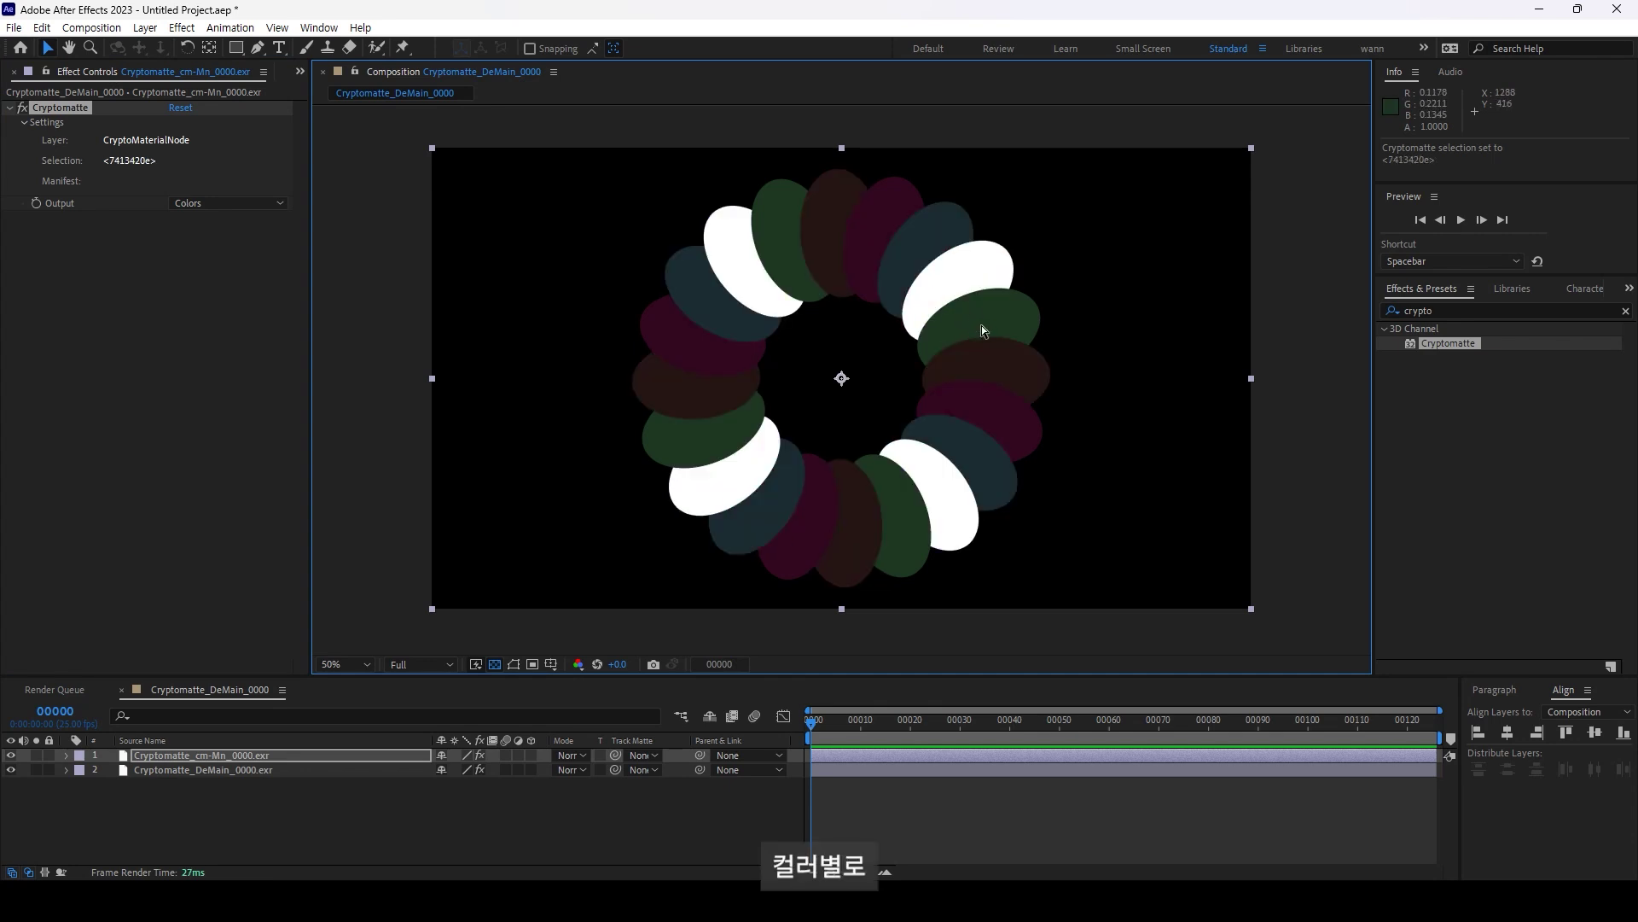
left_click(992, 356)
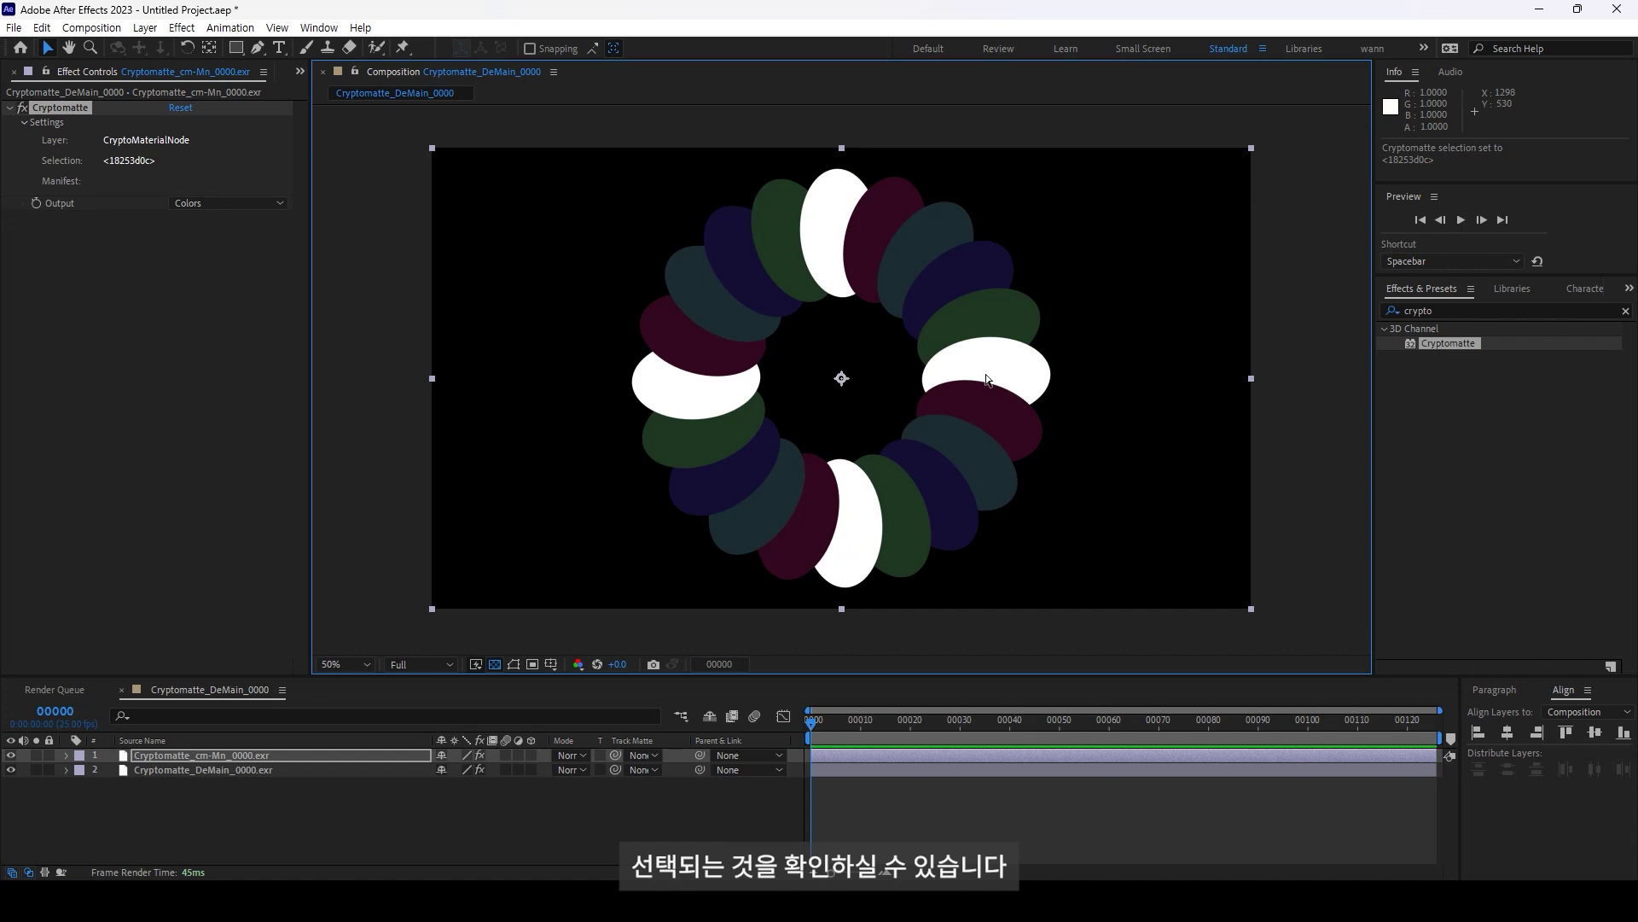
left_click(971, 408)
left_click(944, 463)
left_click(936, 495)
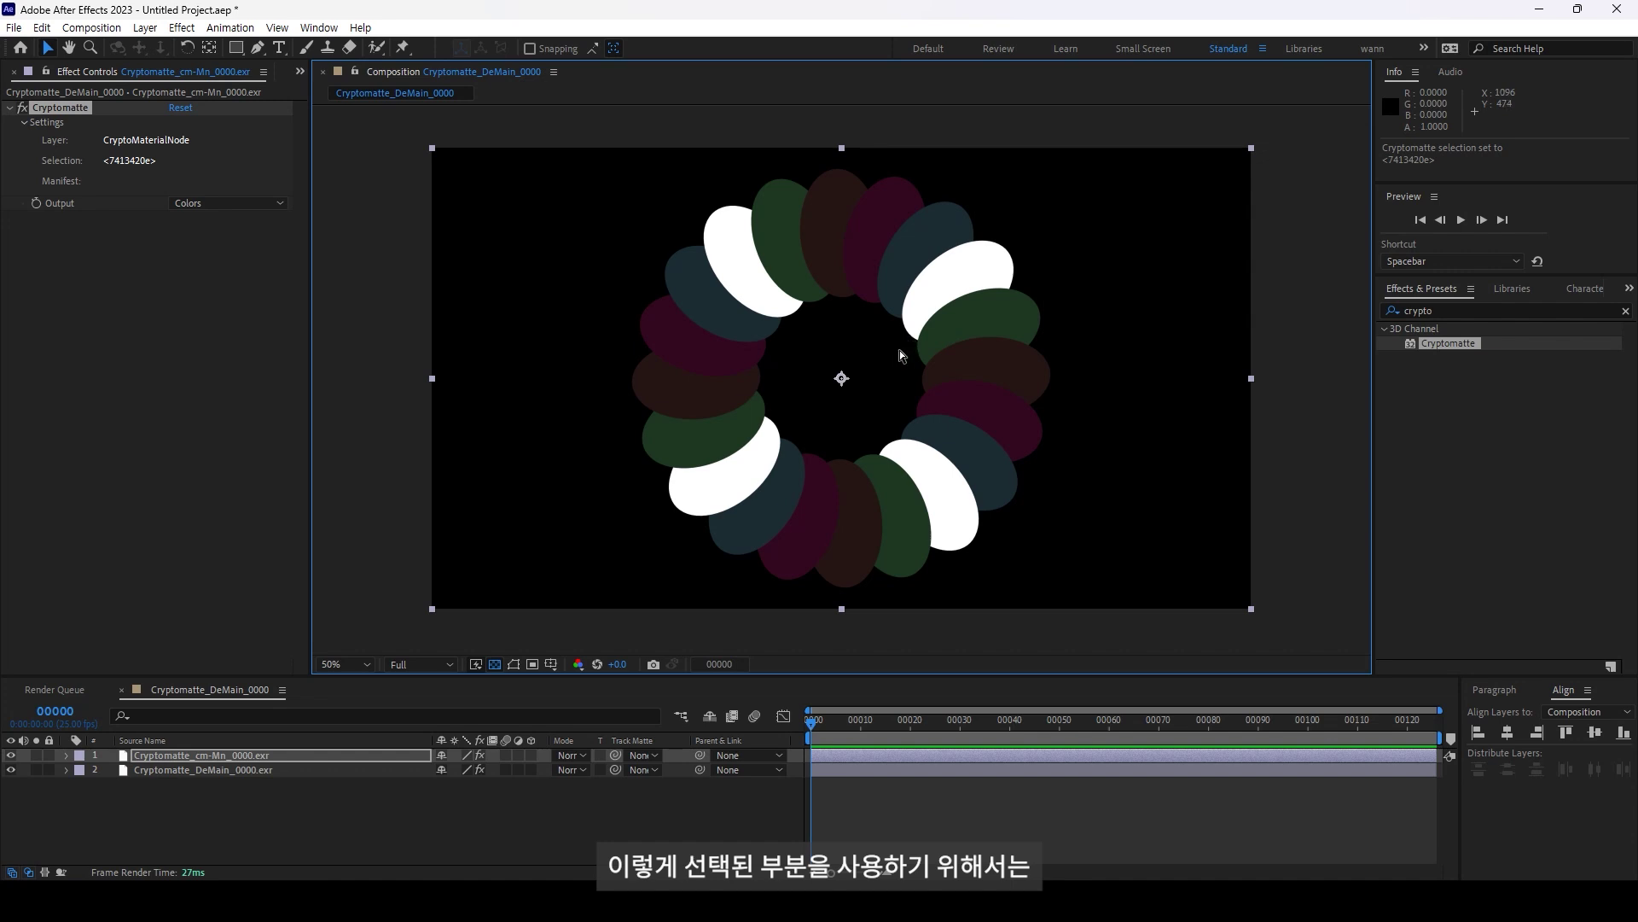
left_click(854, 244)
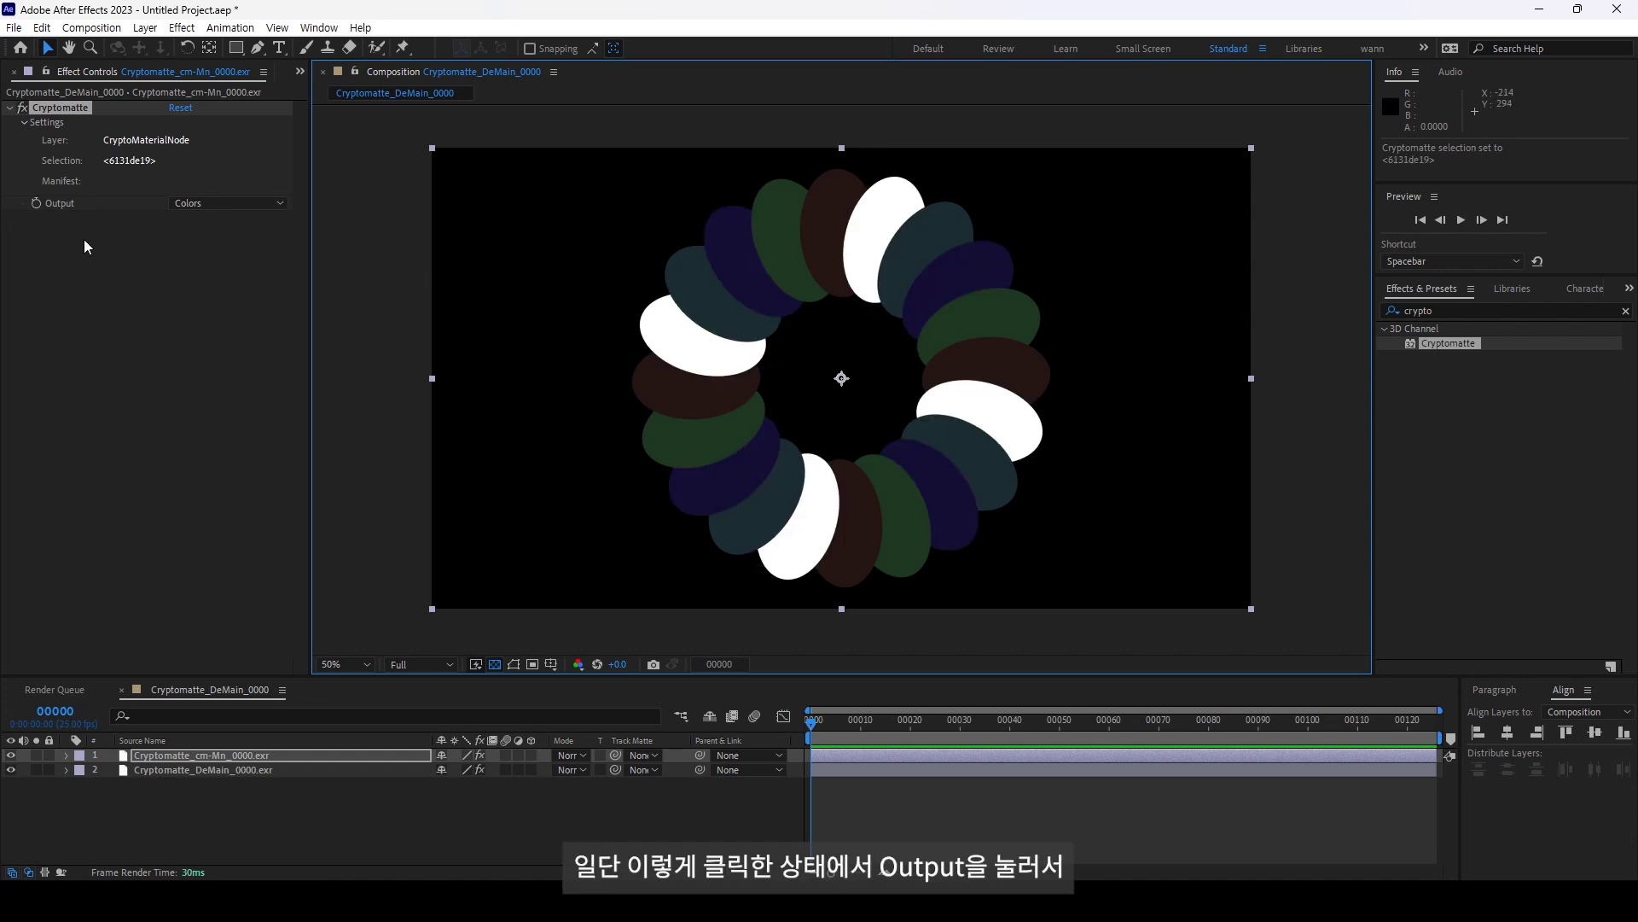
Set Cryptomatte output to Matte Only and add an adjustment layer track-matted to layer 1.
left_click(208, 205)
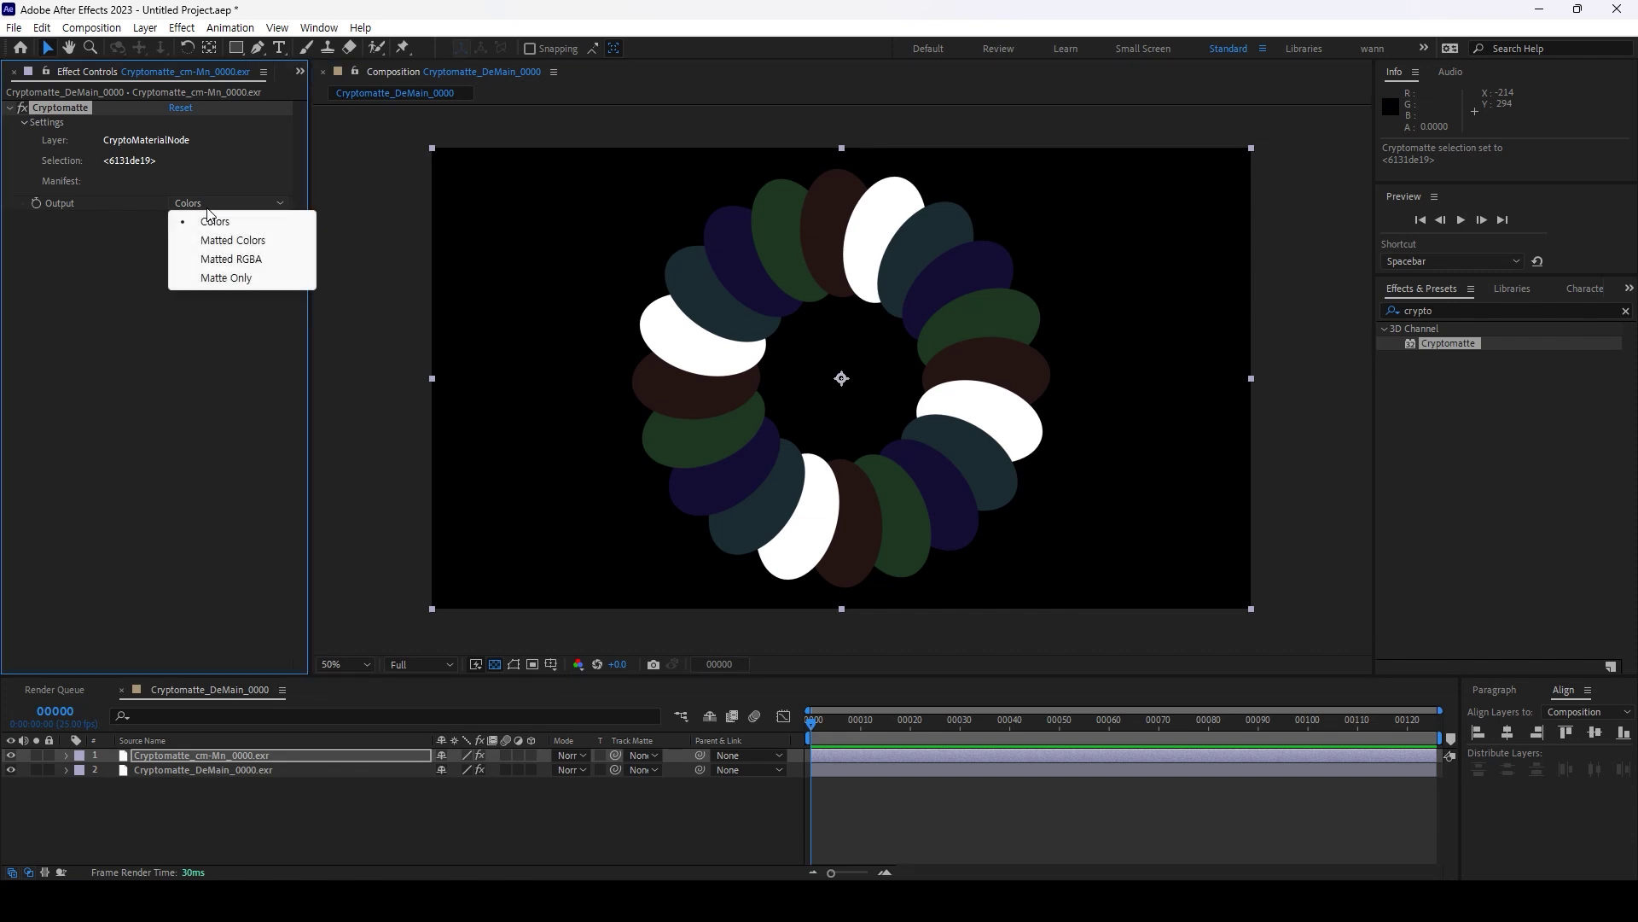
left_click(226, 279)
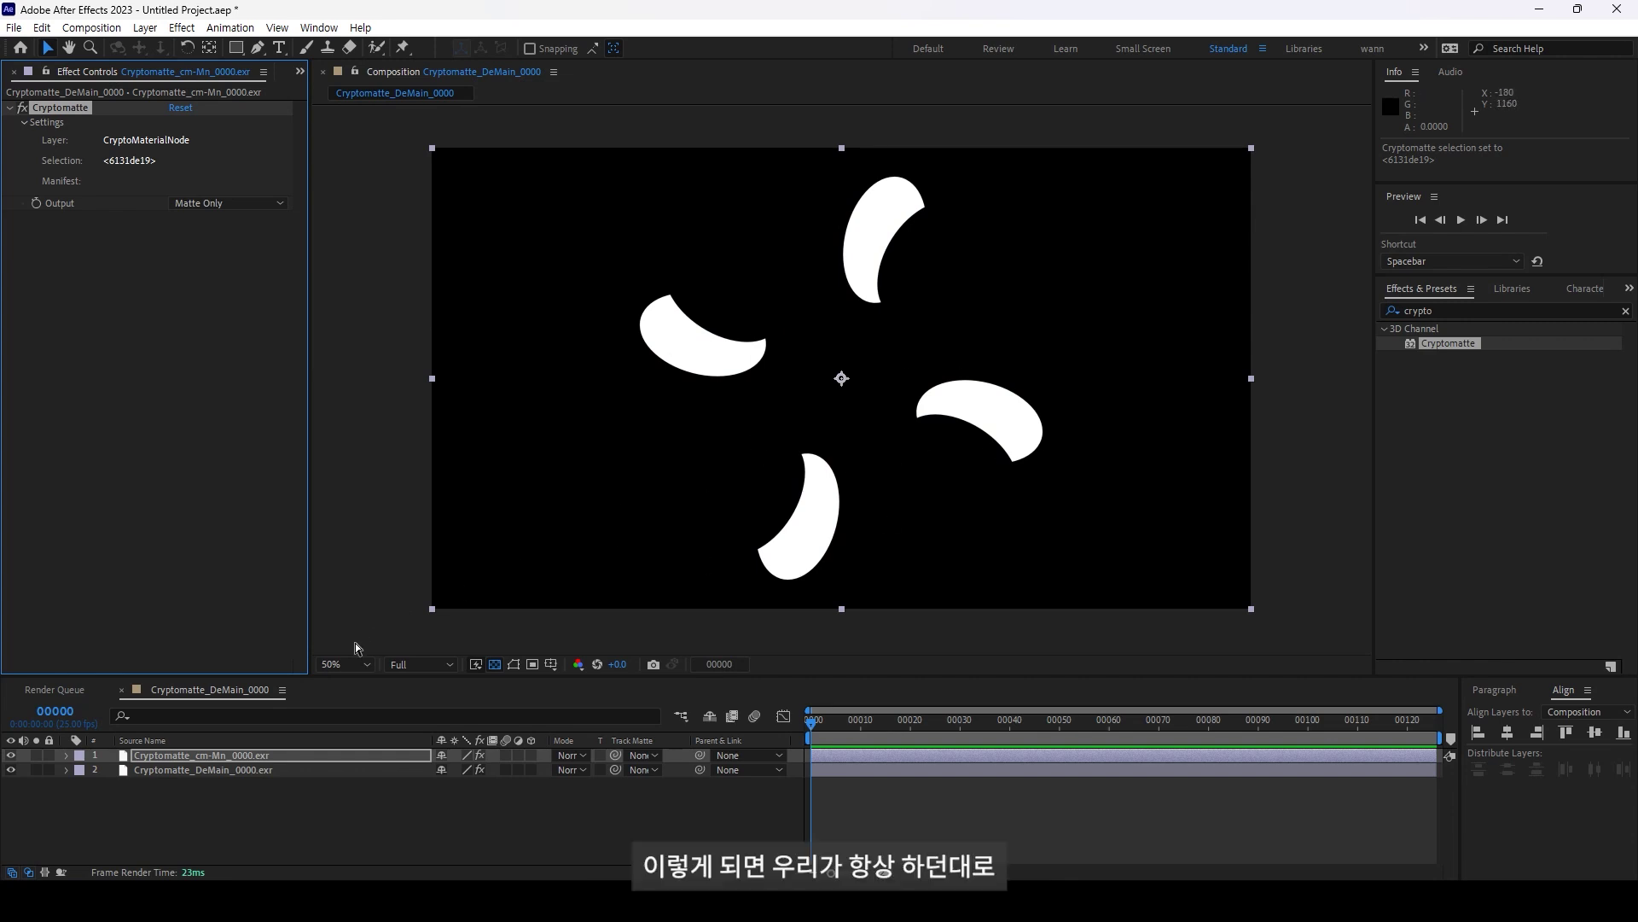
left_click(307, 770)
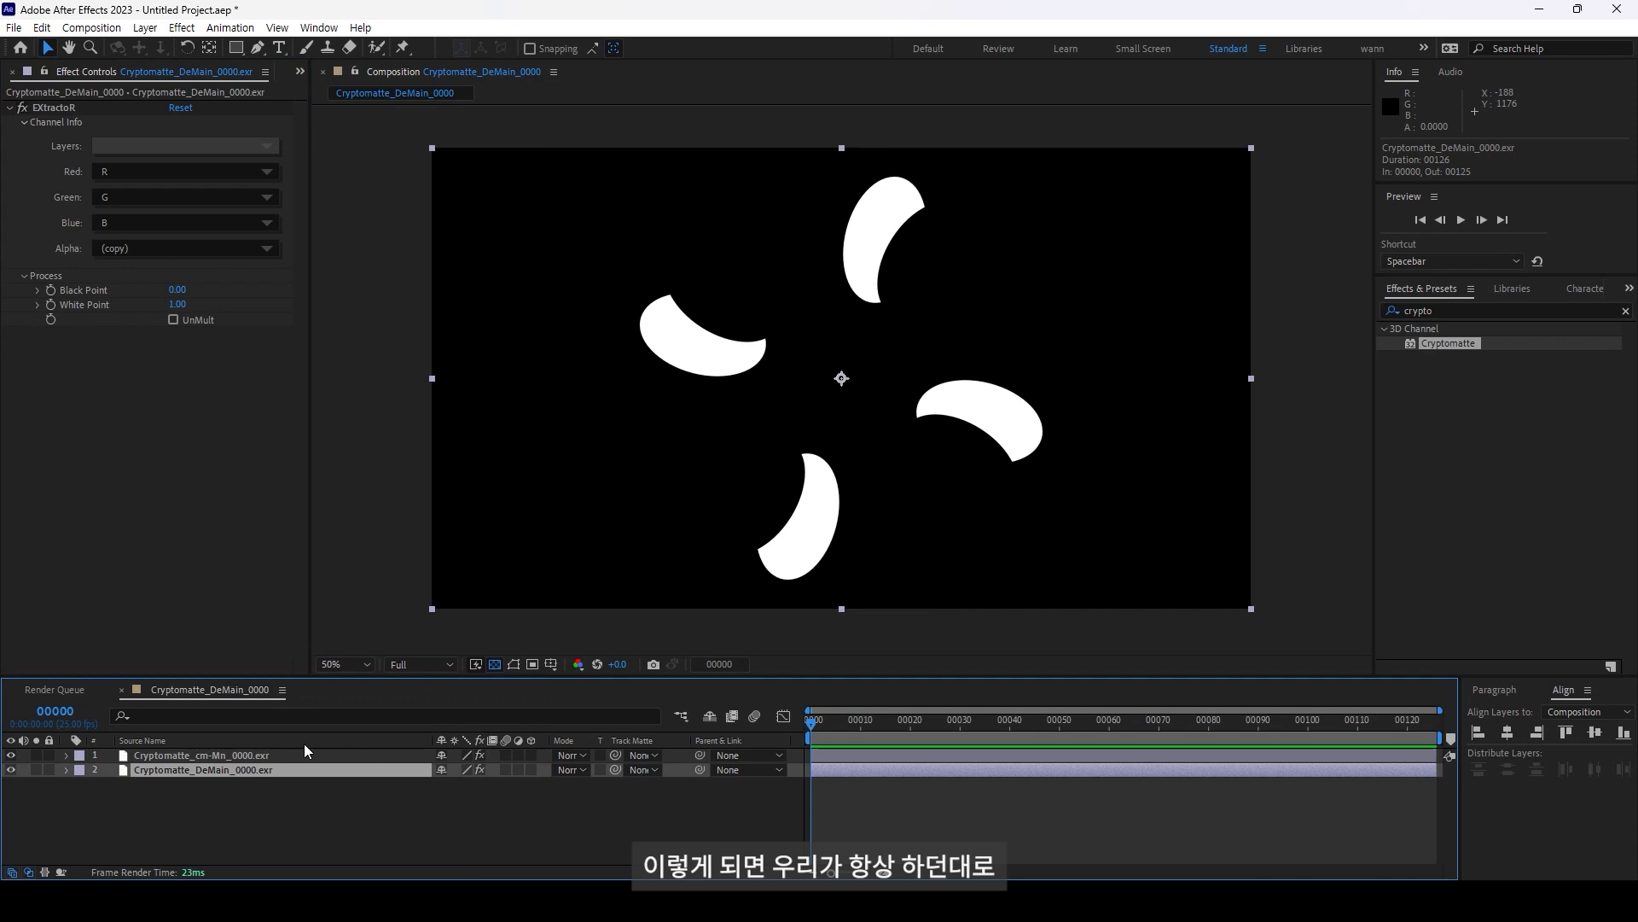
key("ctrl+alt+y")
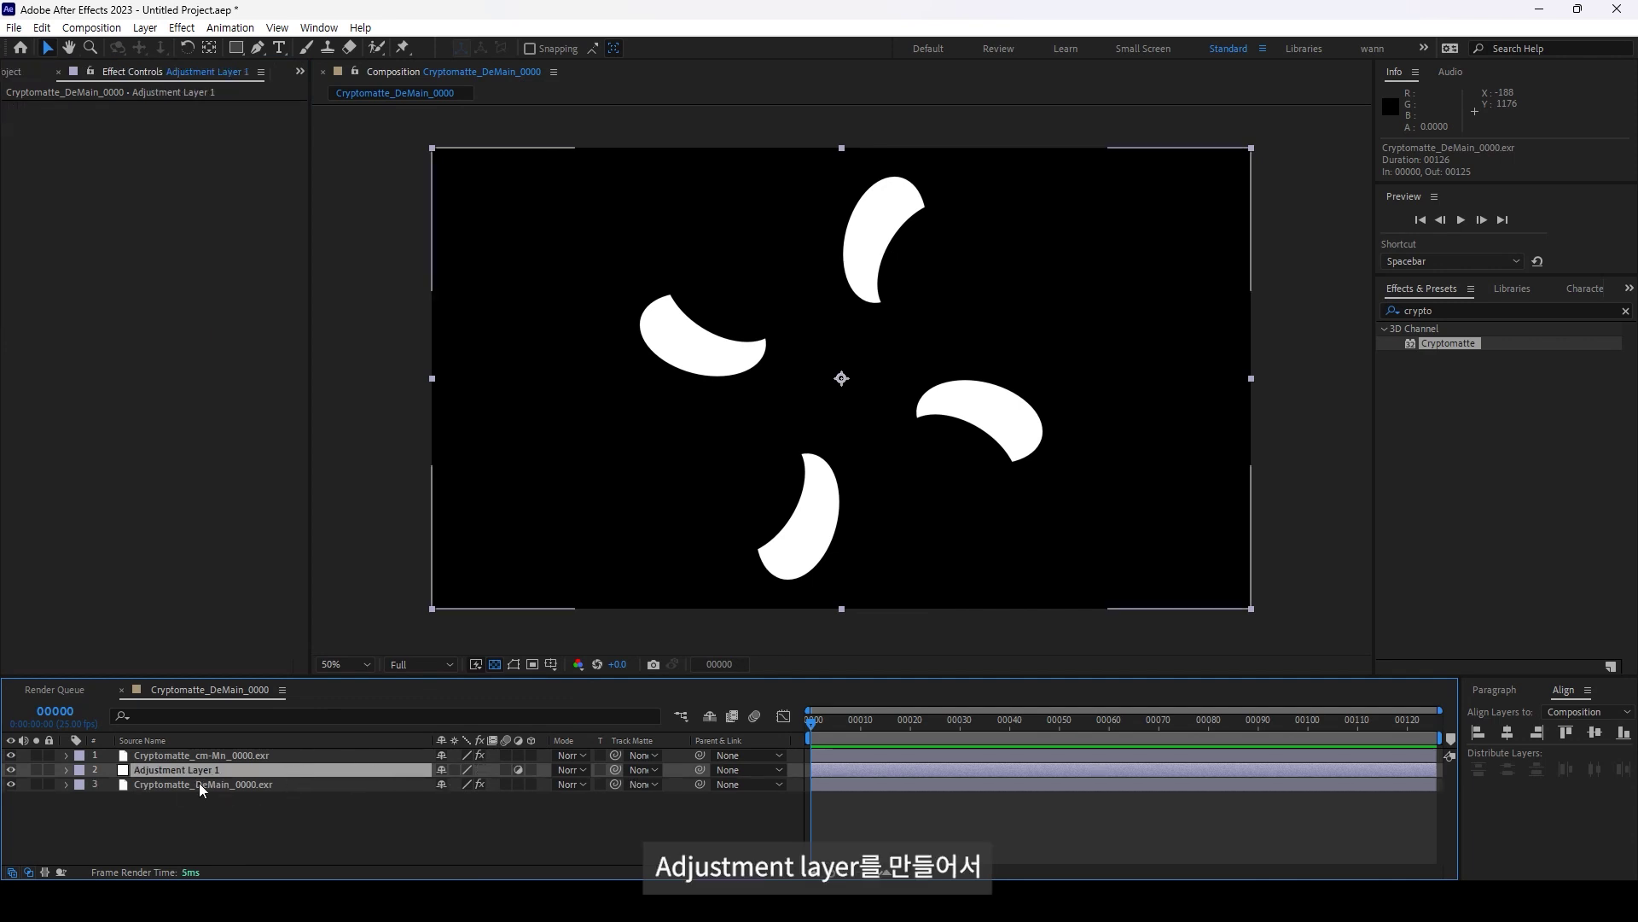
left_click(655, 770)
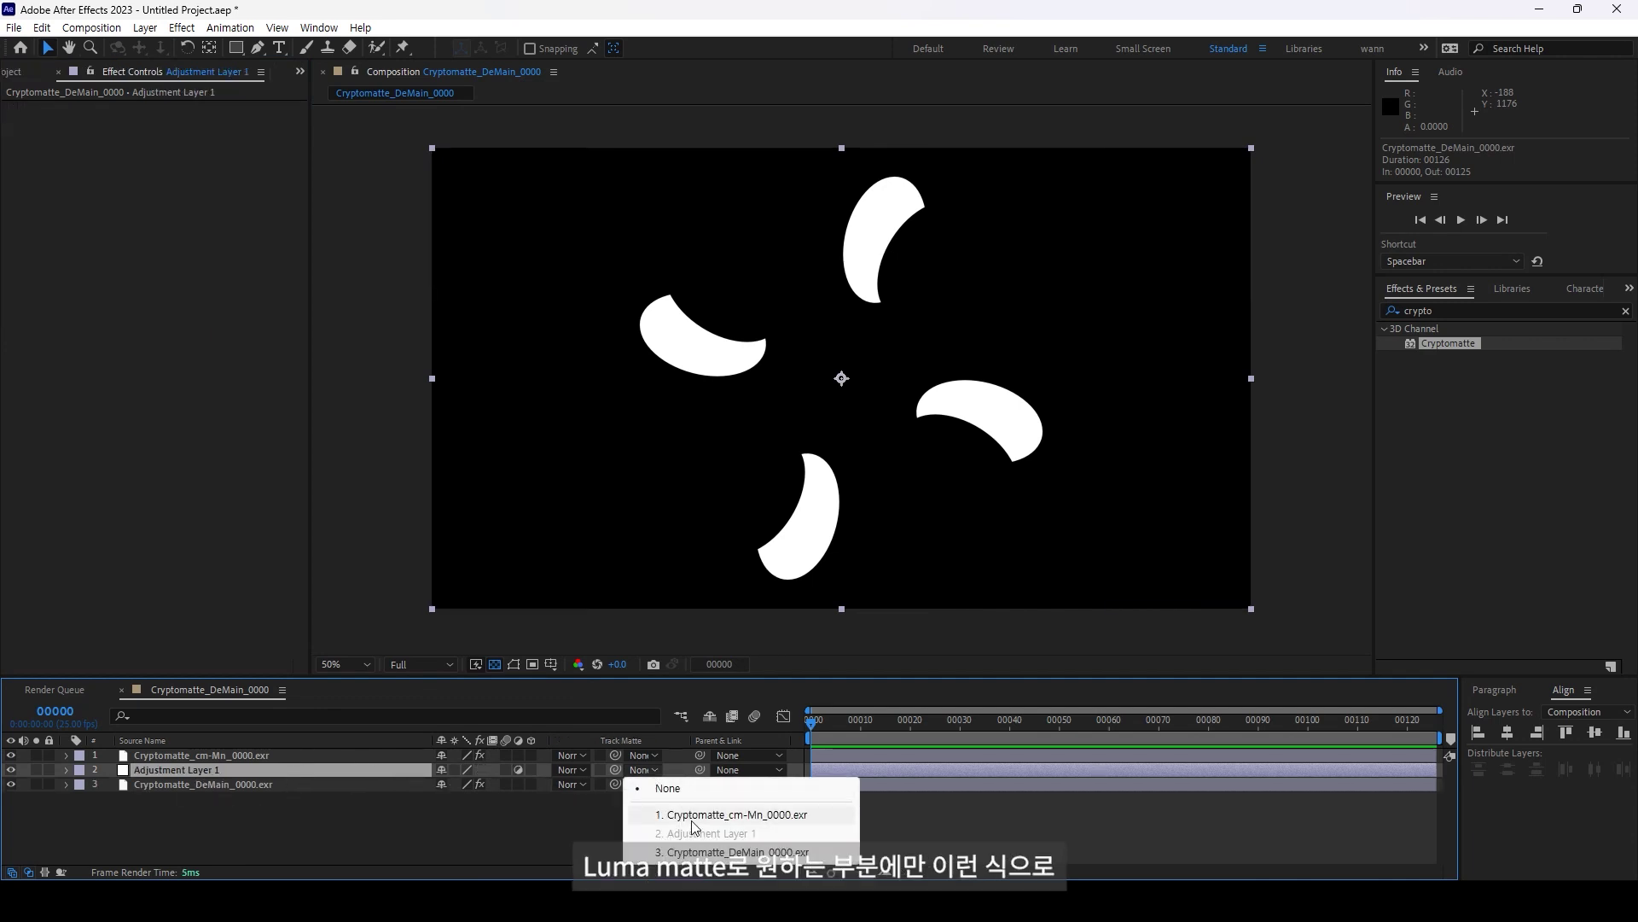
left_click(692, 817)
Apply Curves to the adjustment layer and bend the curve up.
left_click(1451, 310)
type("curve")
mouse_move(1450, 386)
left_mouse_down()
mouse_move(163, 278)
mouse_move(198, 288)
left_mouse_up()
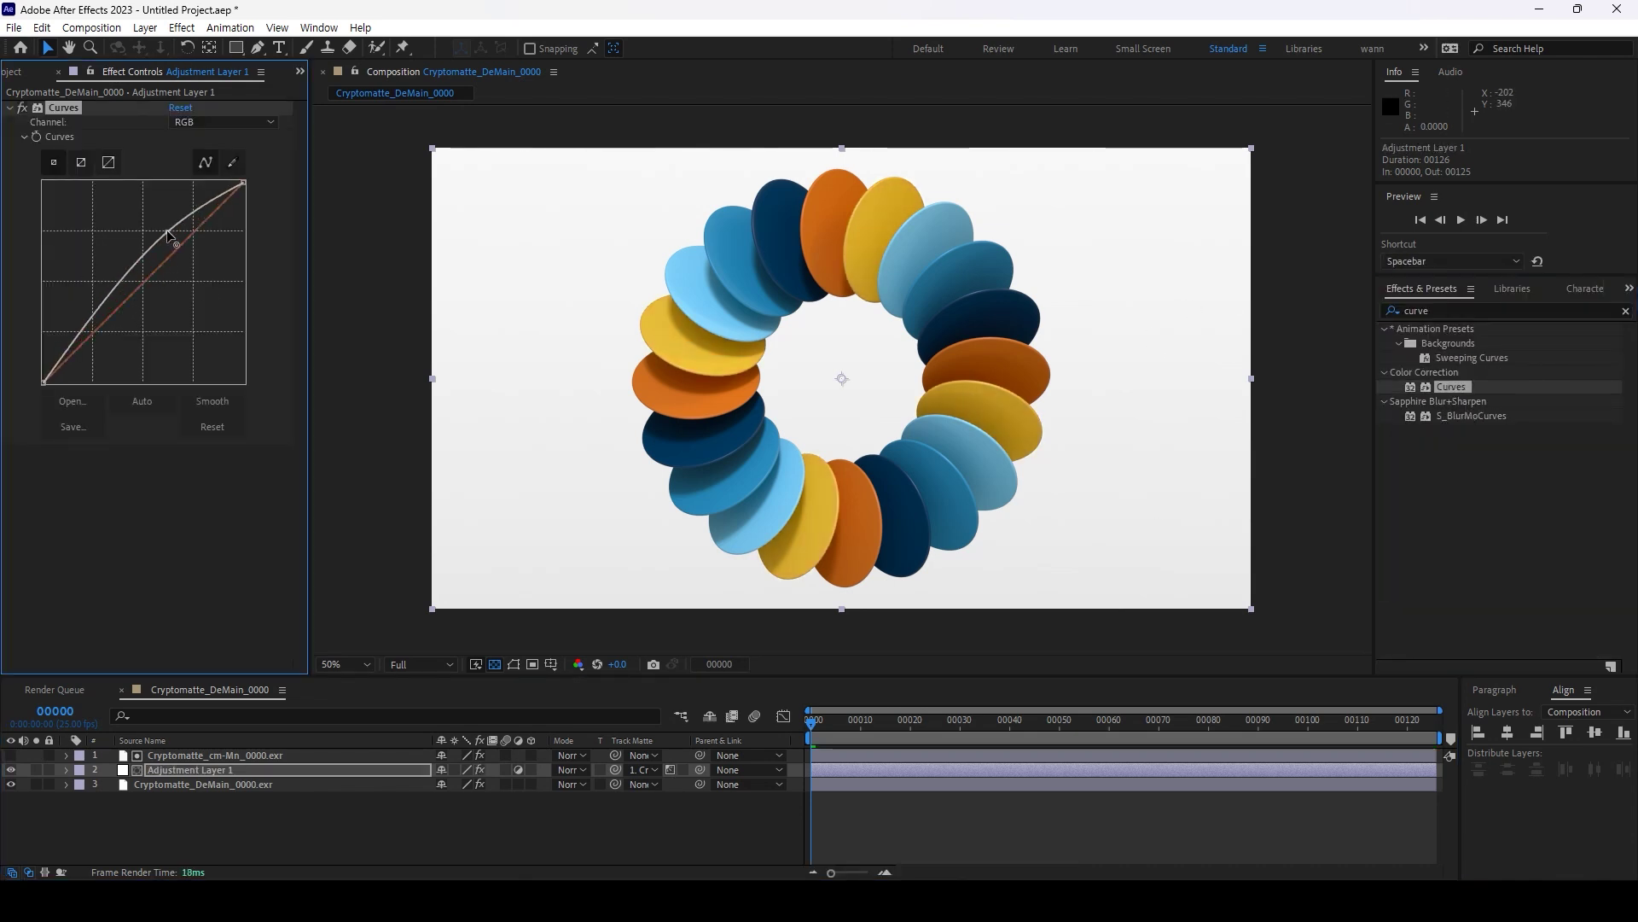
left_click_drag(199, 288, 166, 256)
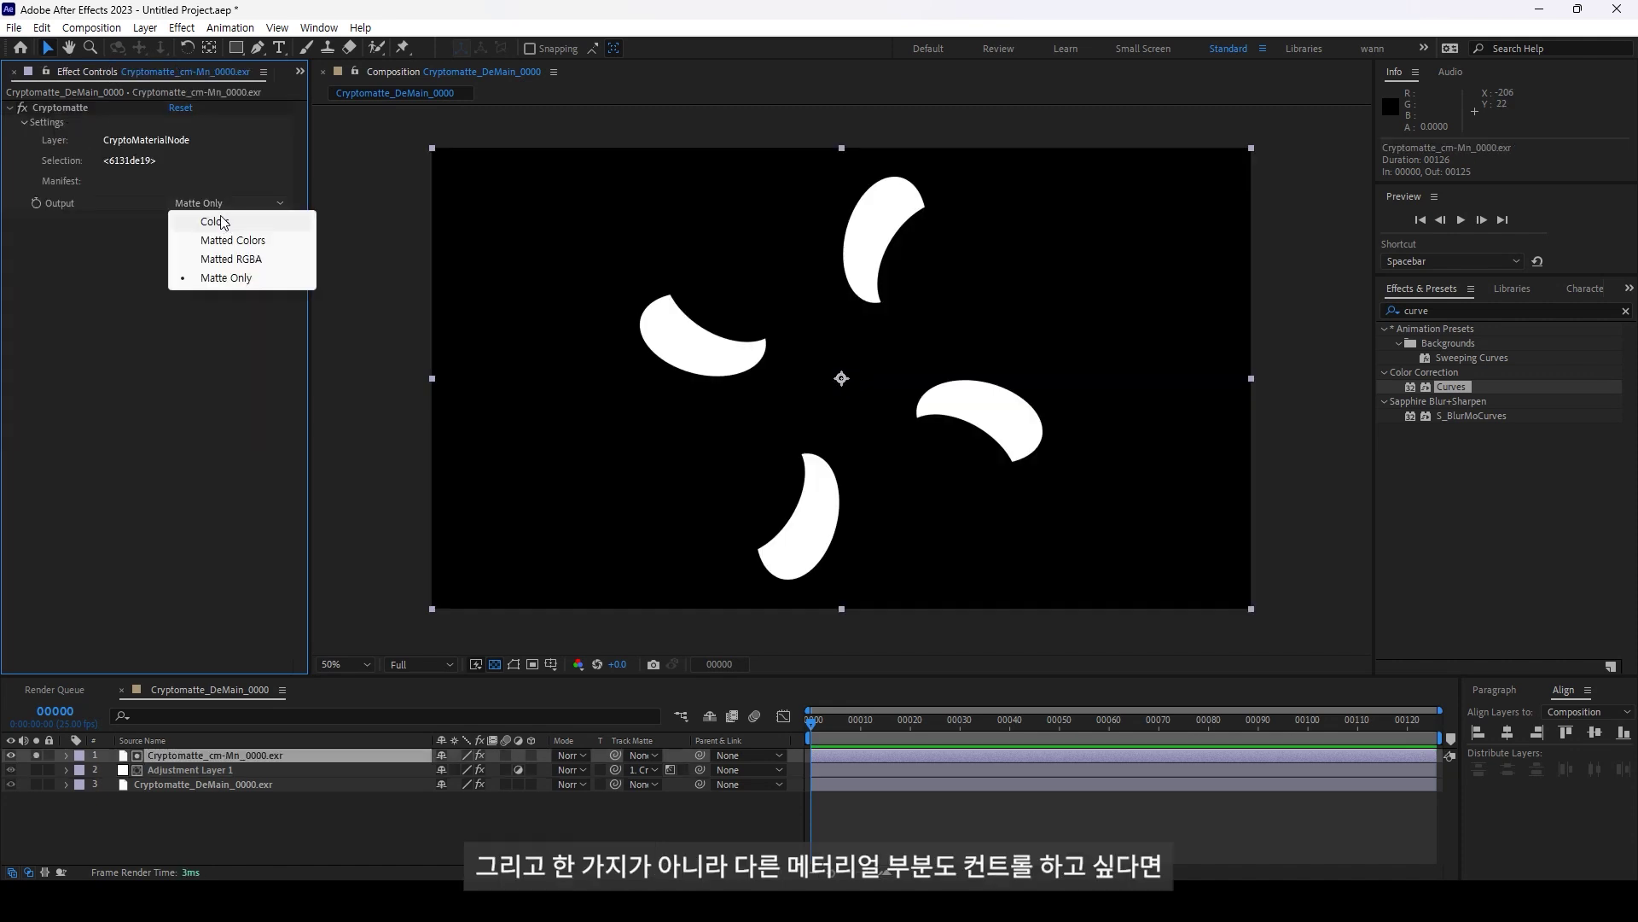
Reselect the navy and brown discs as the matte, output Matte Only, and hide layer 1.
left_click(224, 223)
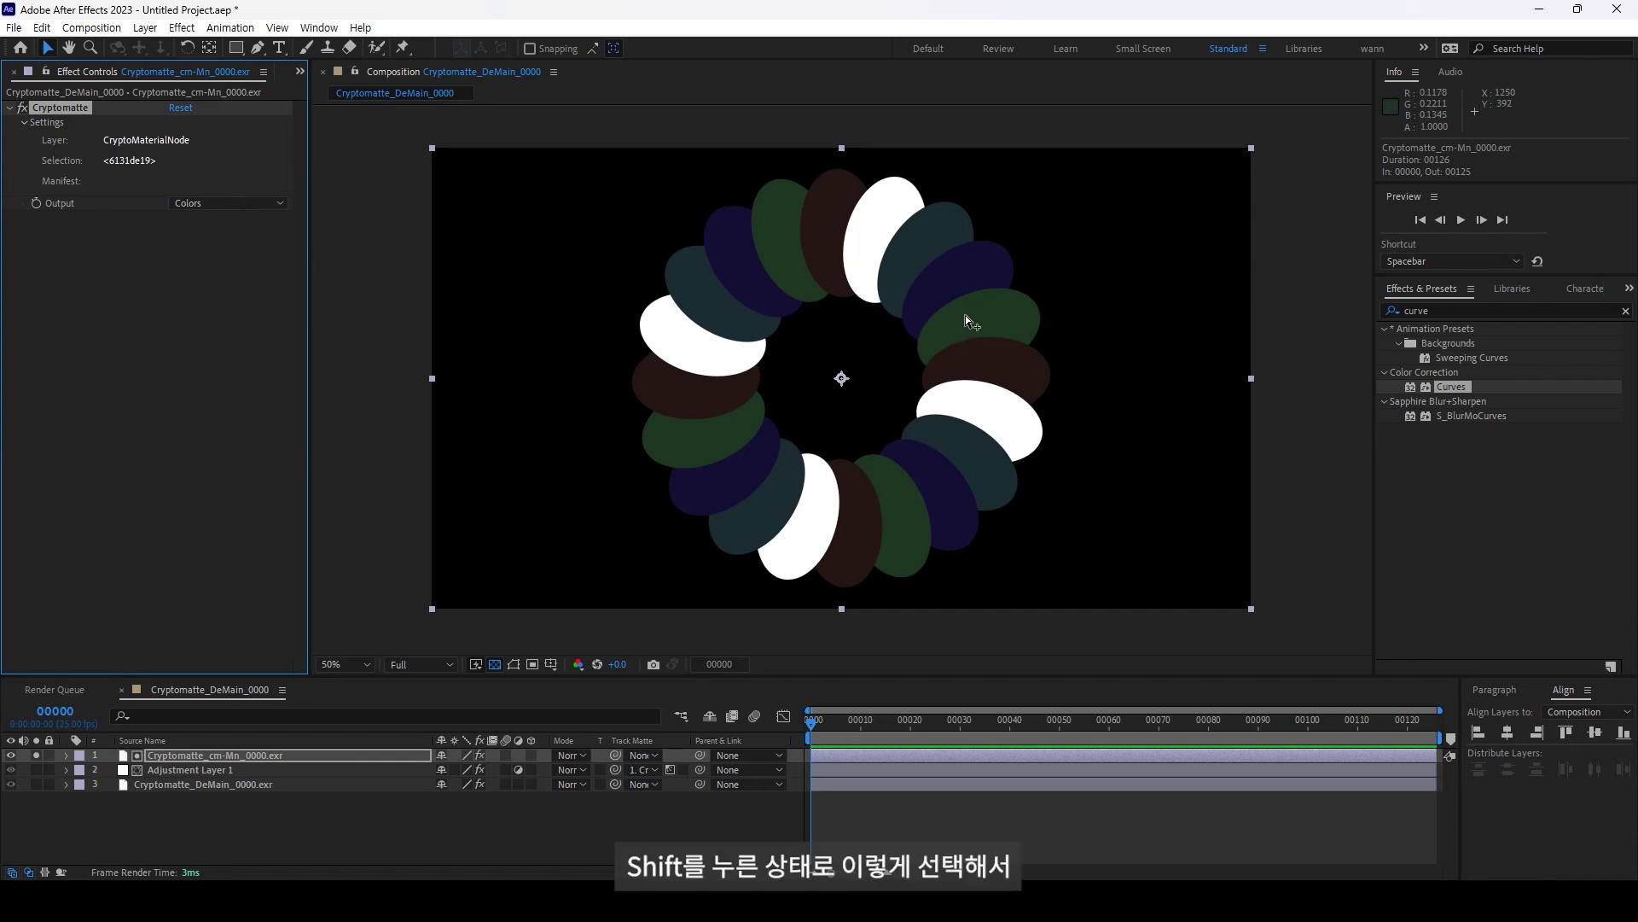
left_click(680, 486, "shift")
left_click(875, 538, "shift")
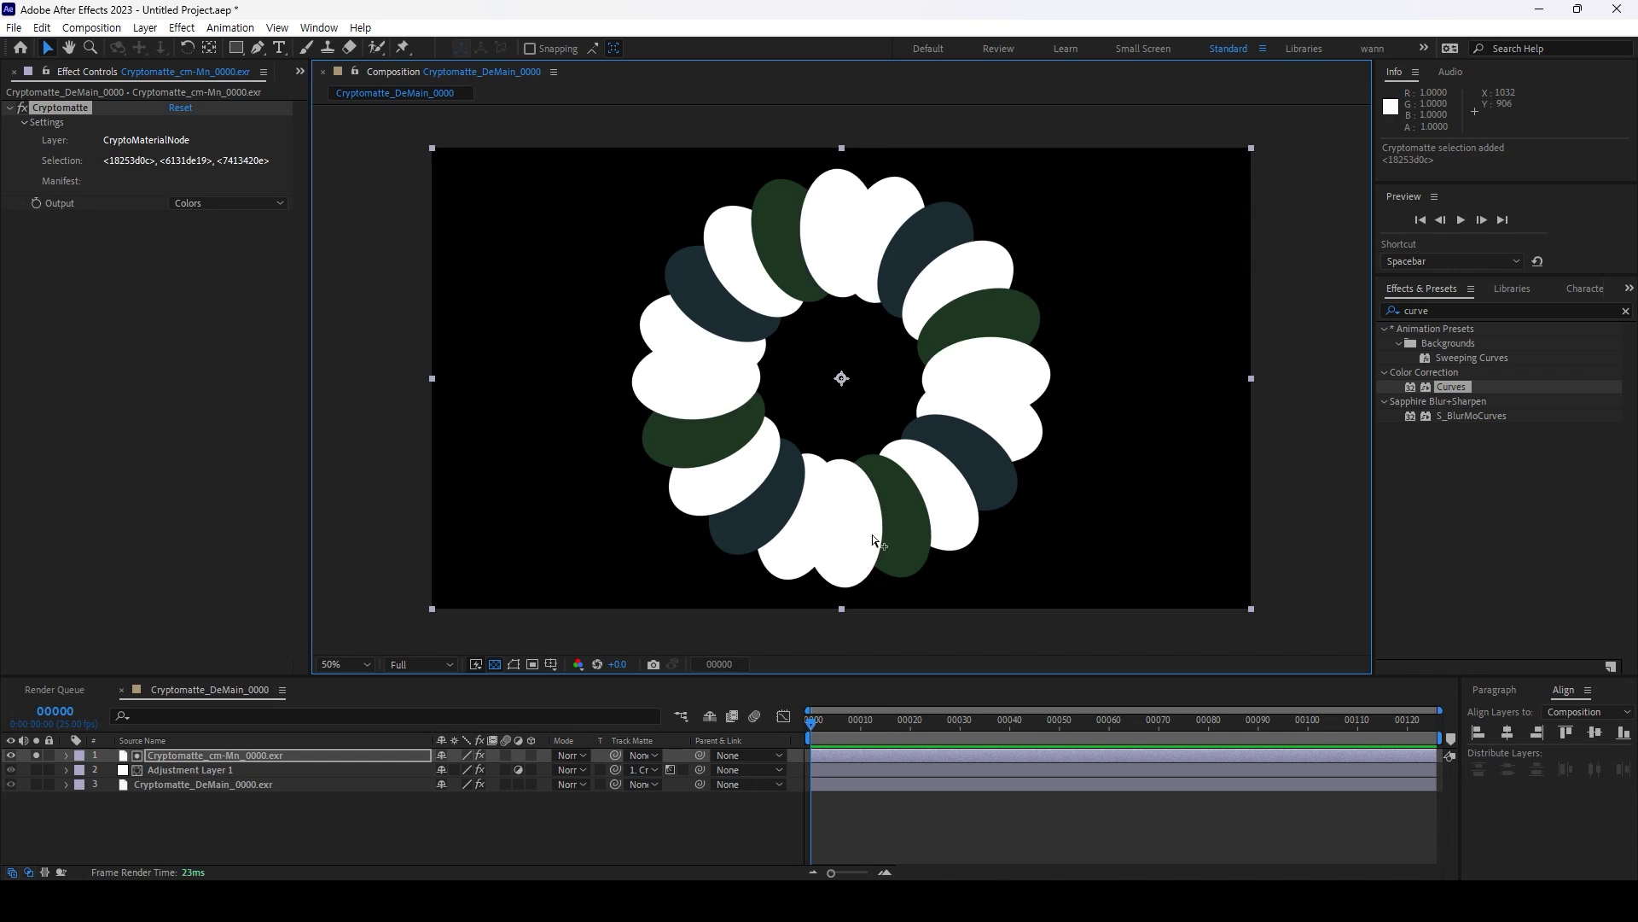
left_click(805, 553, "ctrl")
left_click(194, 203)
left_click(195, 220)
left_click(10, 755)
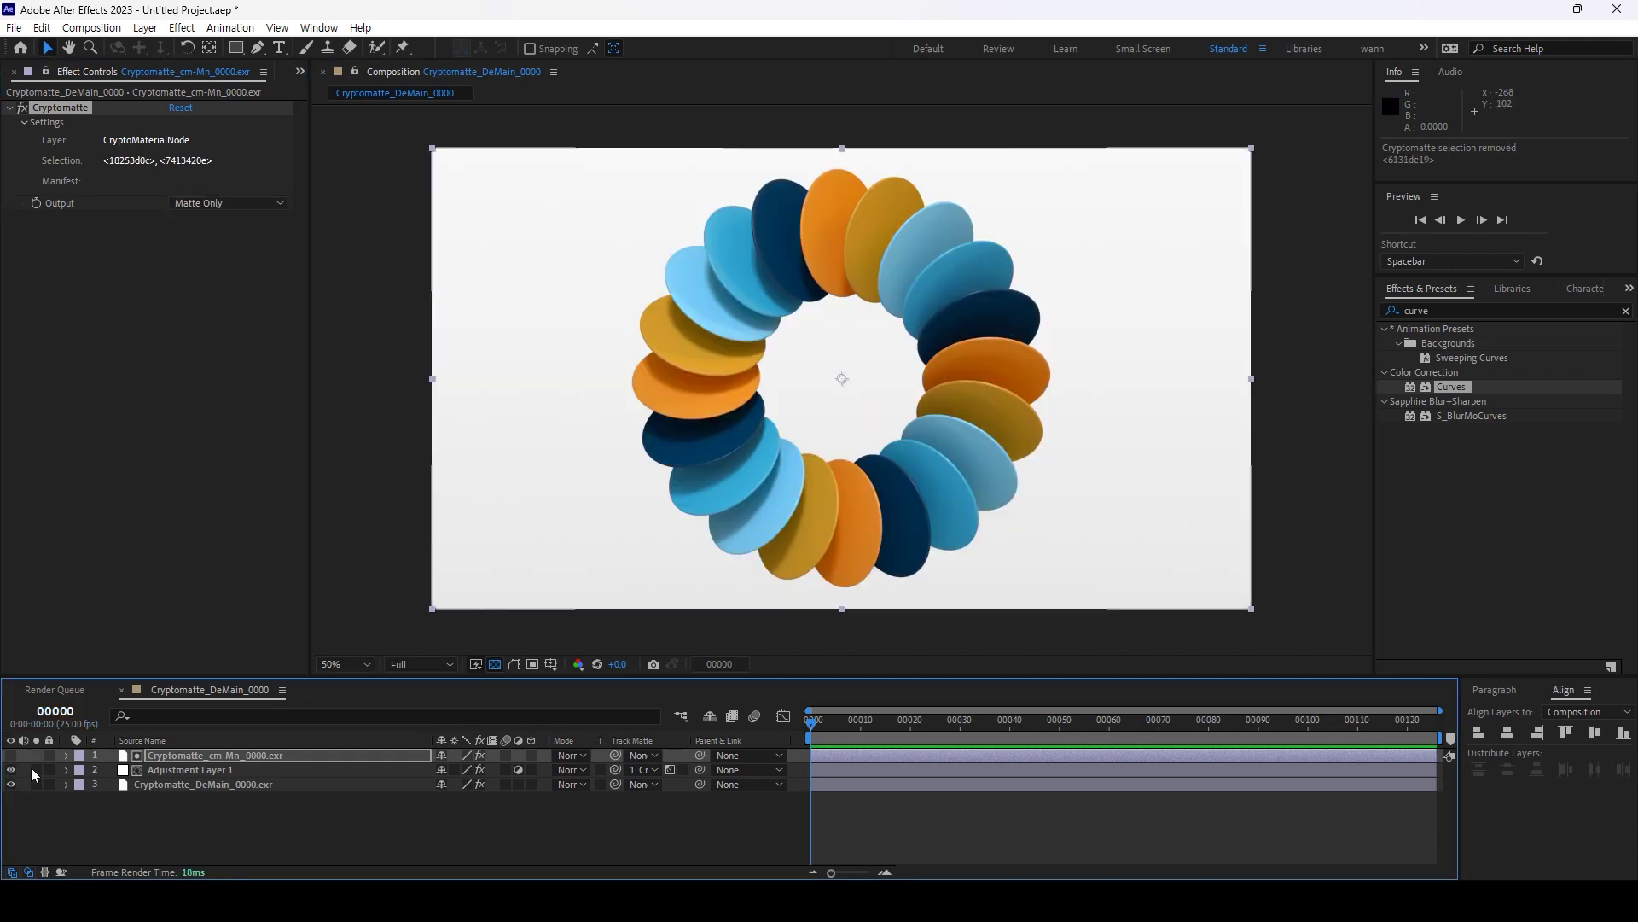
Bend the adjustment layer's Curves into an S shape, then delete the Curves effect.
left_click(189, 770)
left_click_drag(178, 249, 178, 224)
mouse_move(146, 280)
left_mouse_down()
mouse_move(122, 275)
mouse_move(149, 323)
left_mouse_up()
key("Delete")
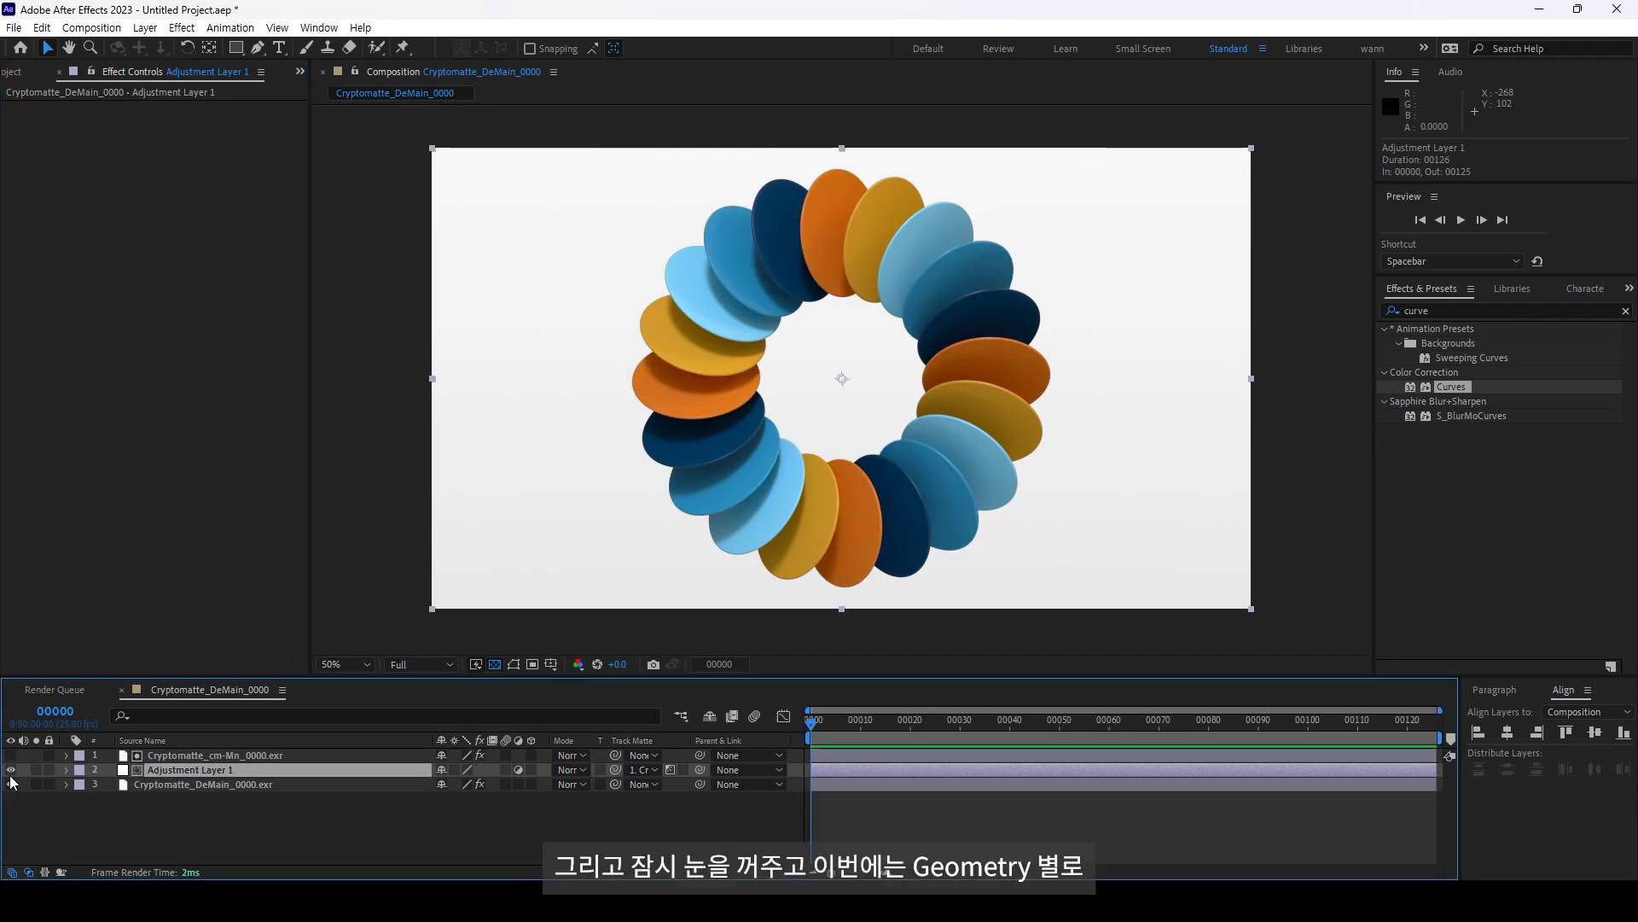
Hide the adjustment layer and add Cryptomatte_cm-Gnn_0000.exr as the top comp layer.
left_click(11, 770)
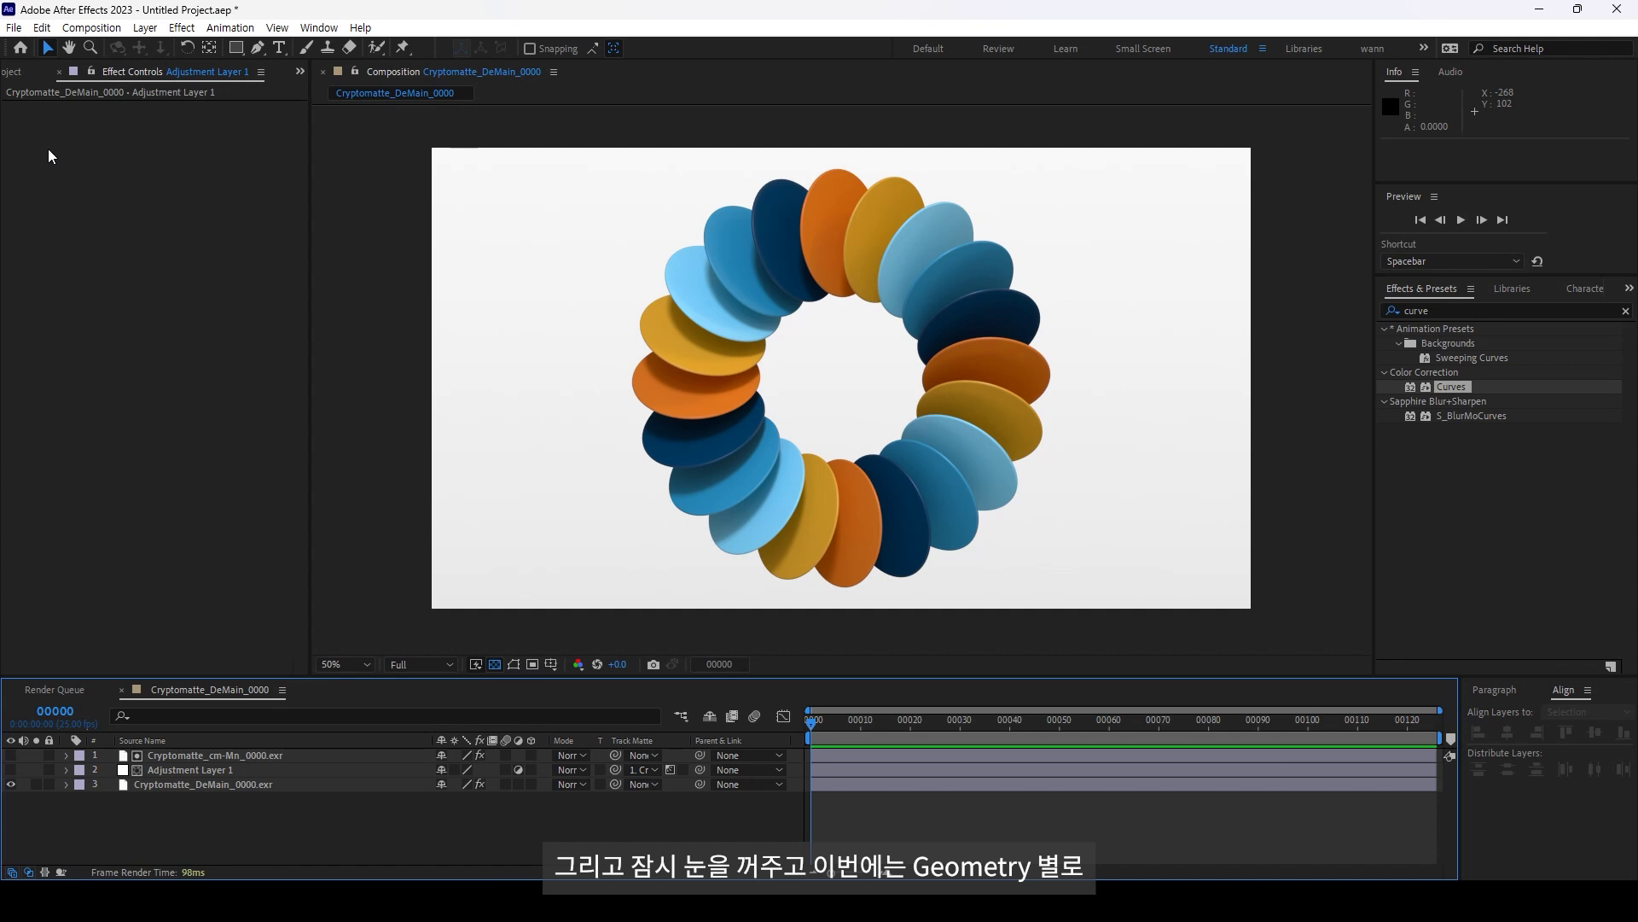
left_click(23, 73)
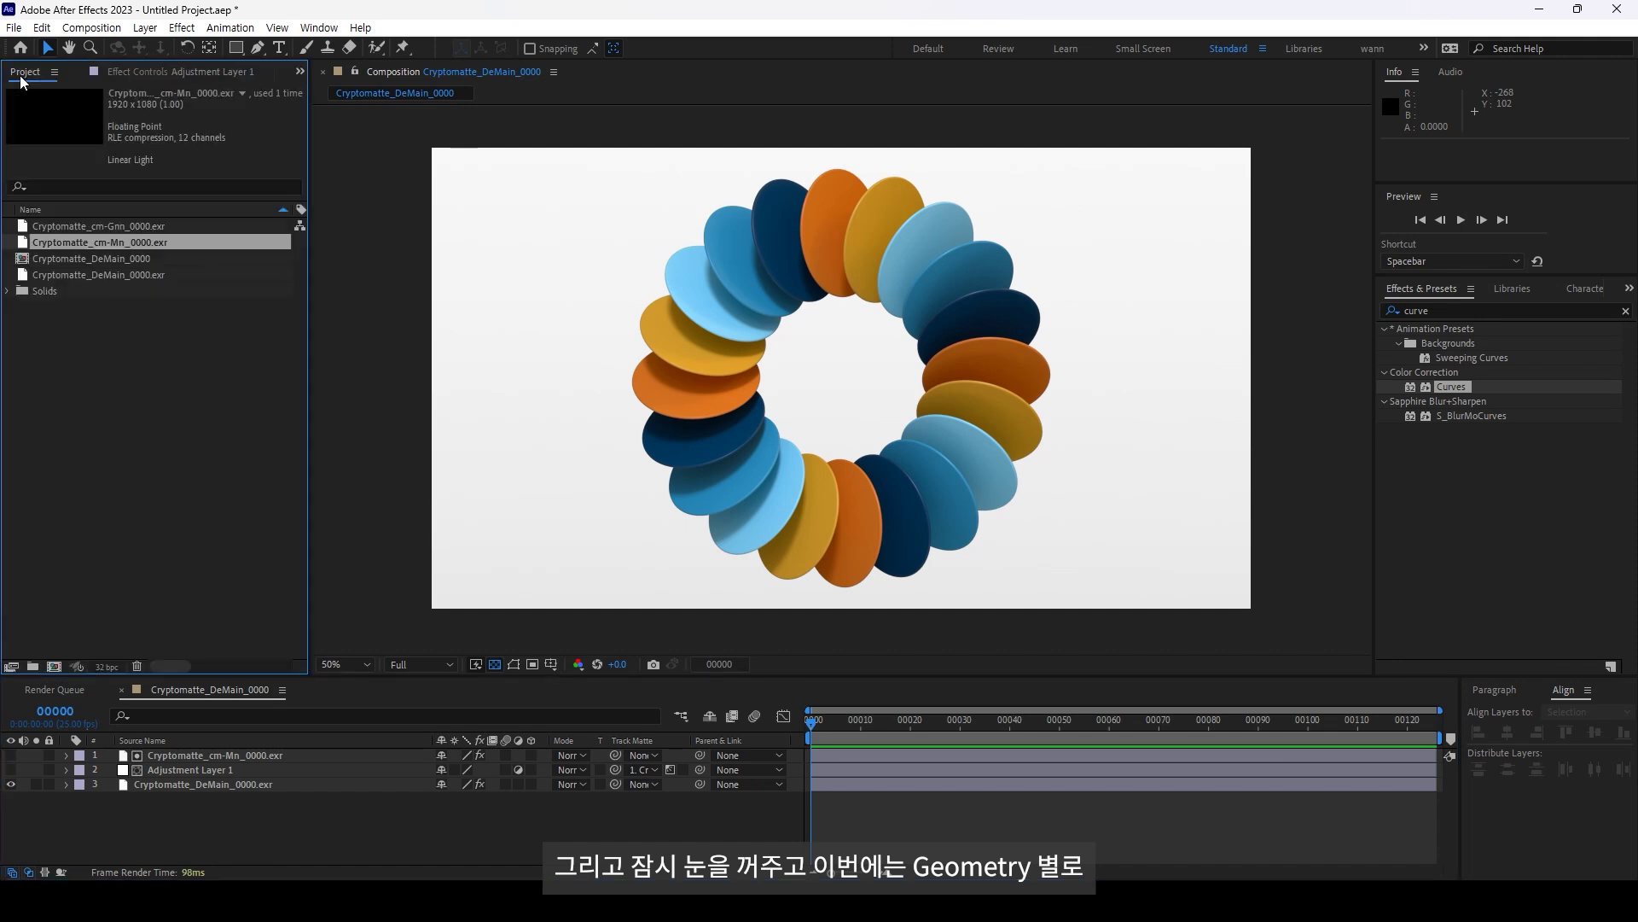
left_click(134, 227)
left_click_drag(131, 235, 256, 760)
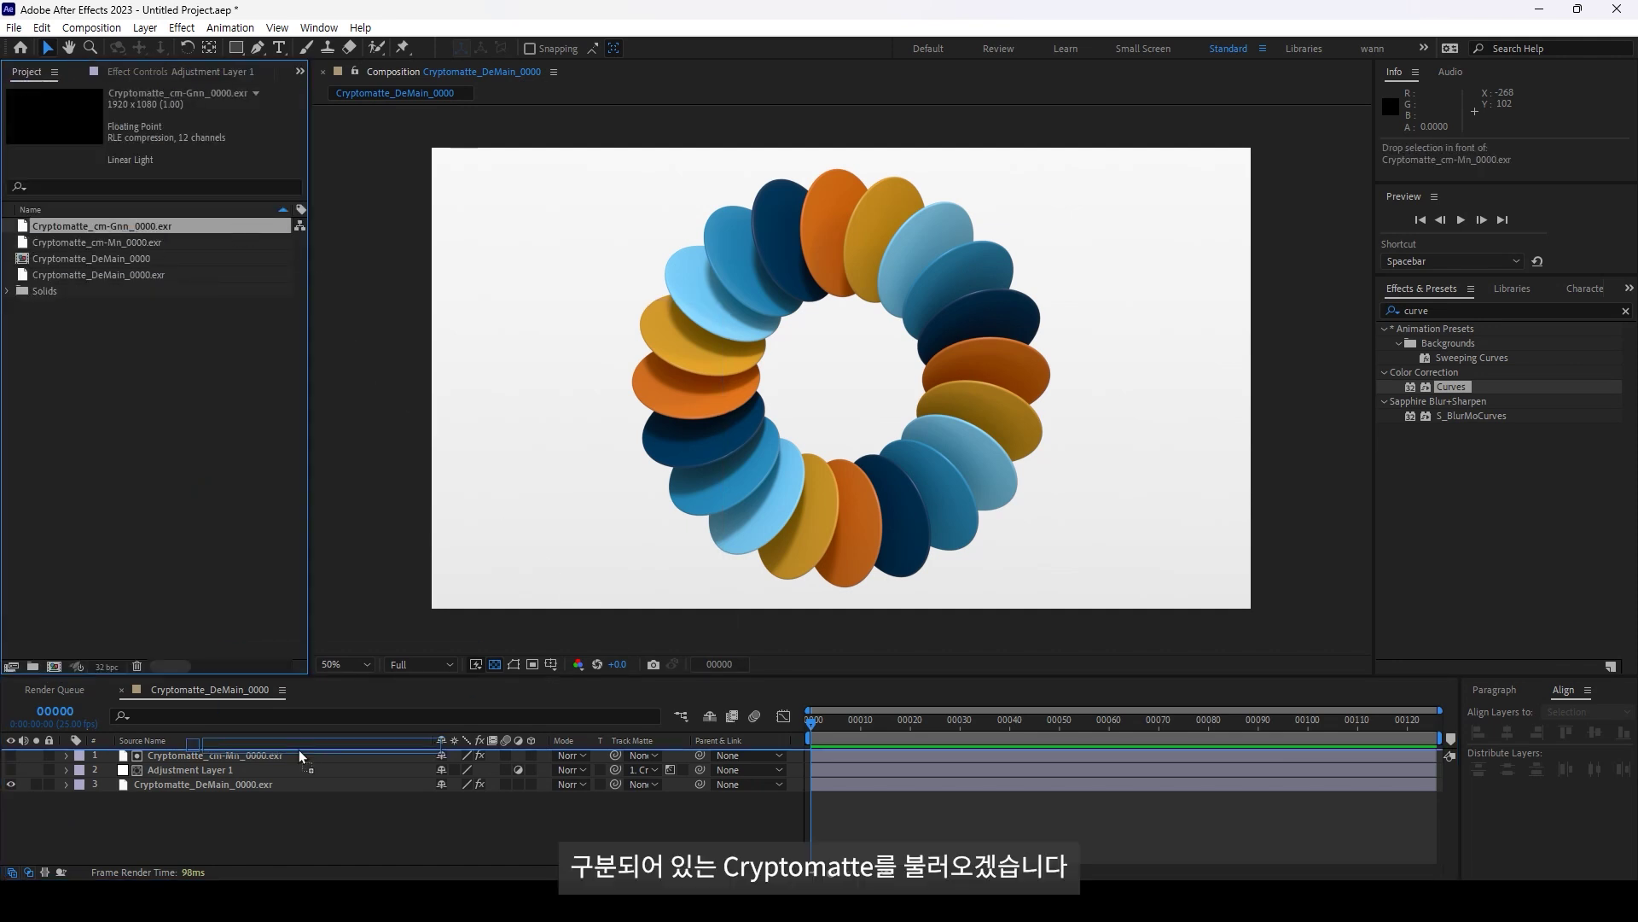
Apply the Cryptomatte effect to the geometry EXR layer.
left_click(1510, 310)
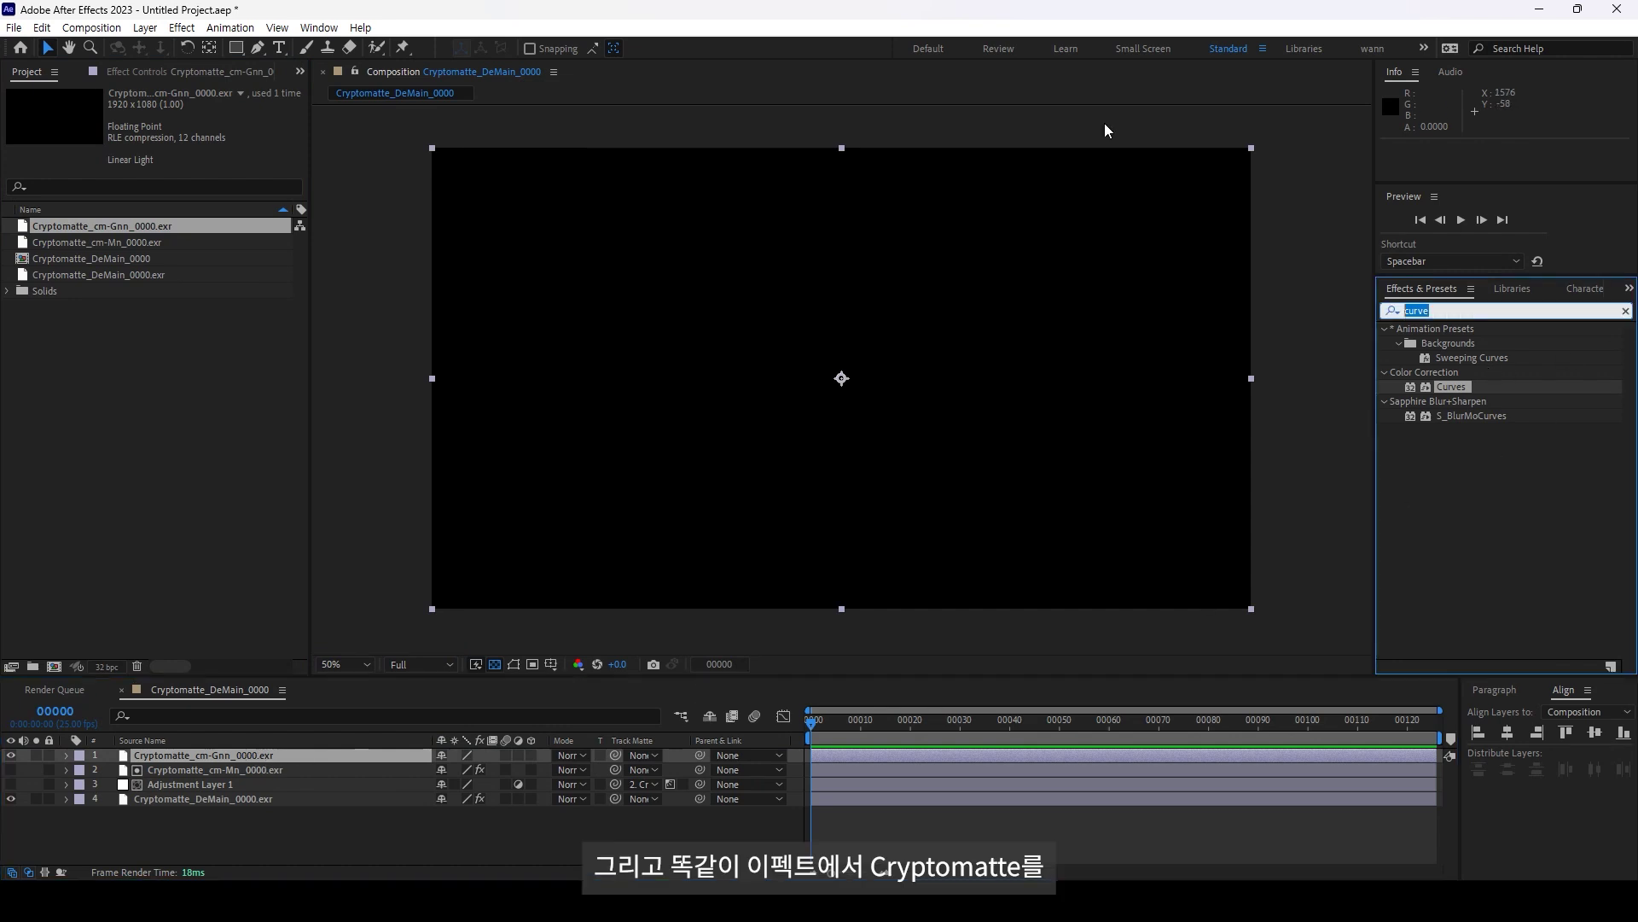
type("cr")
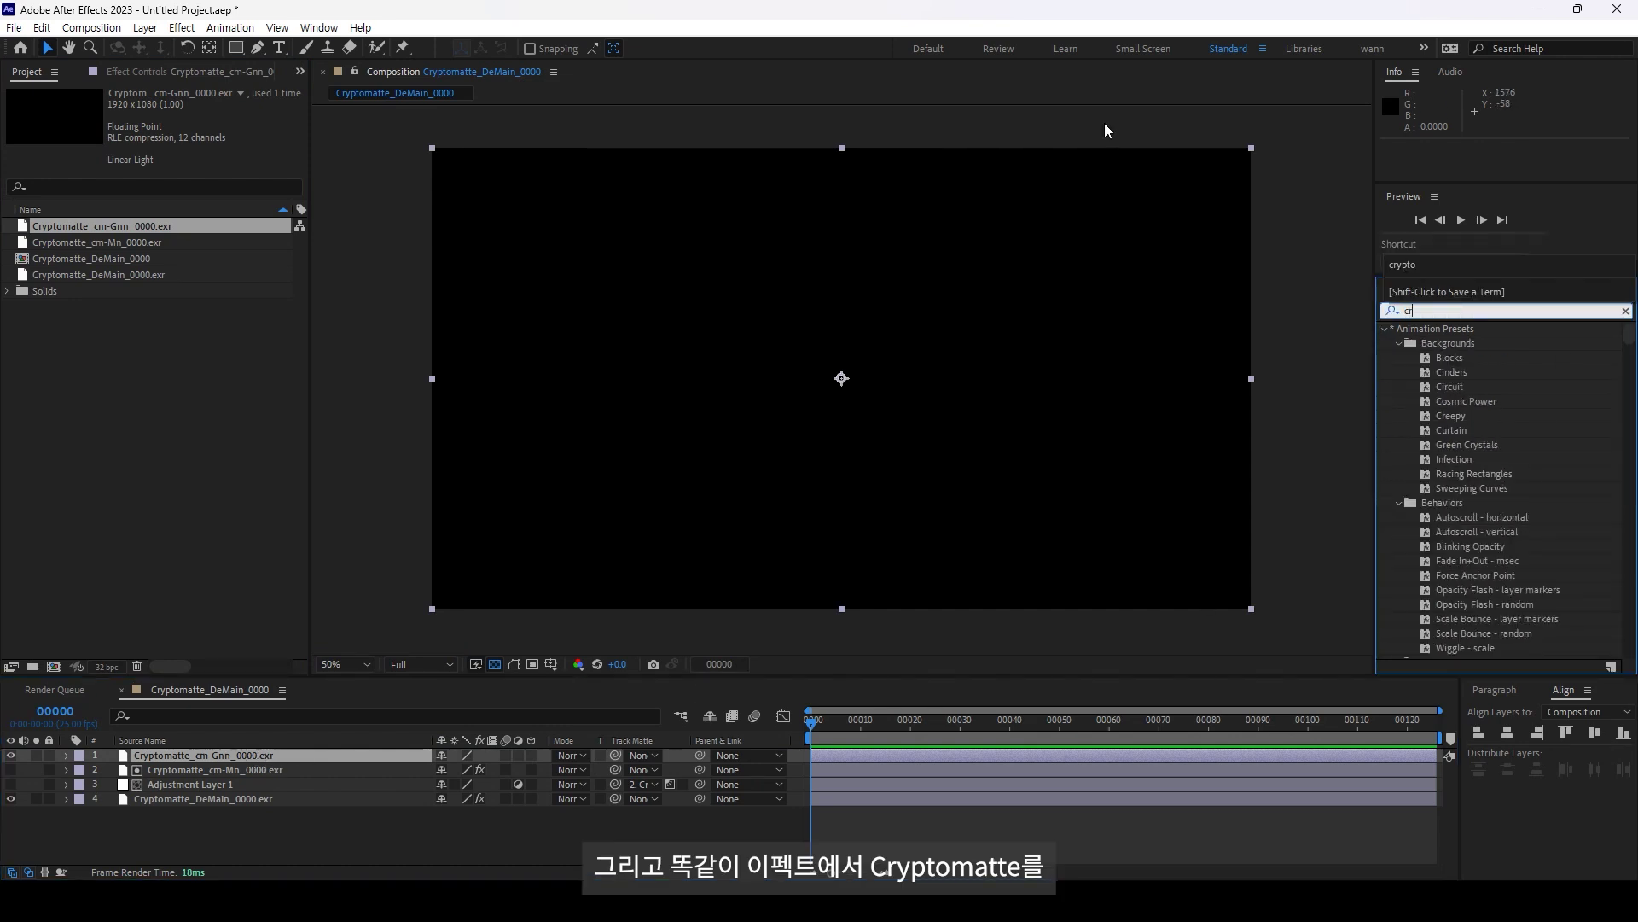
type("ypto")
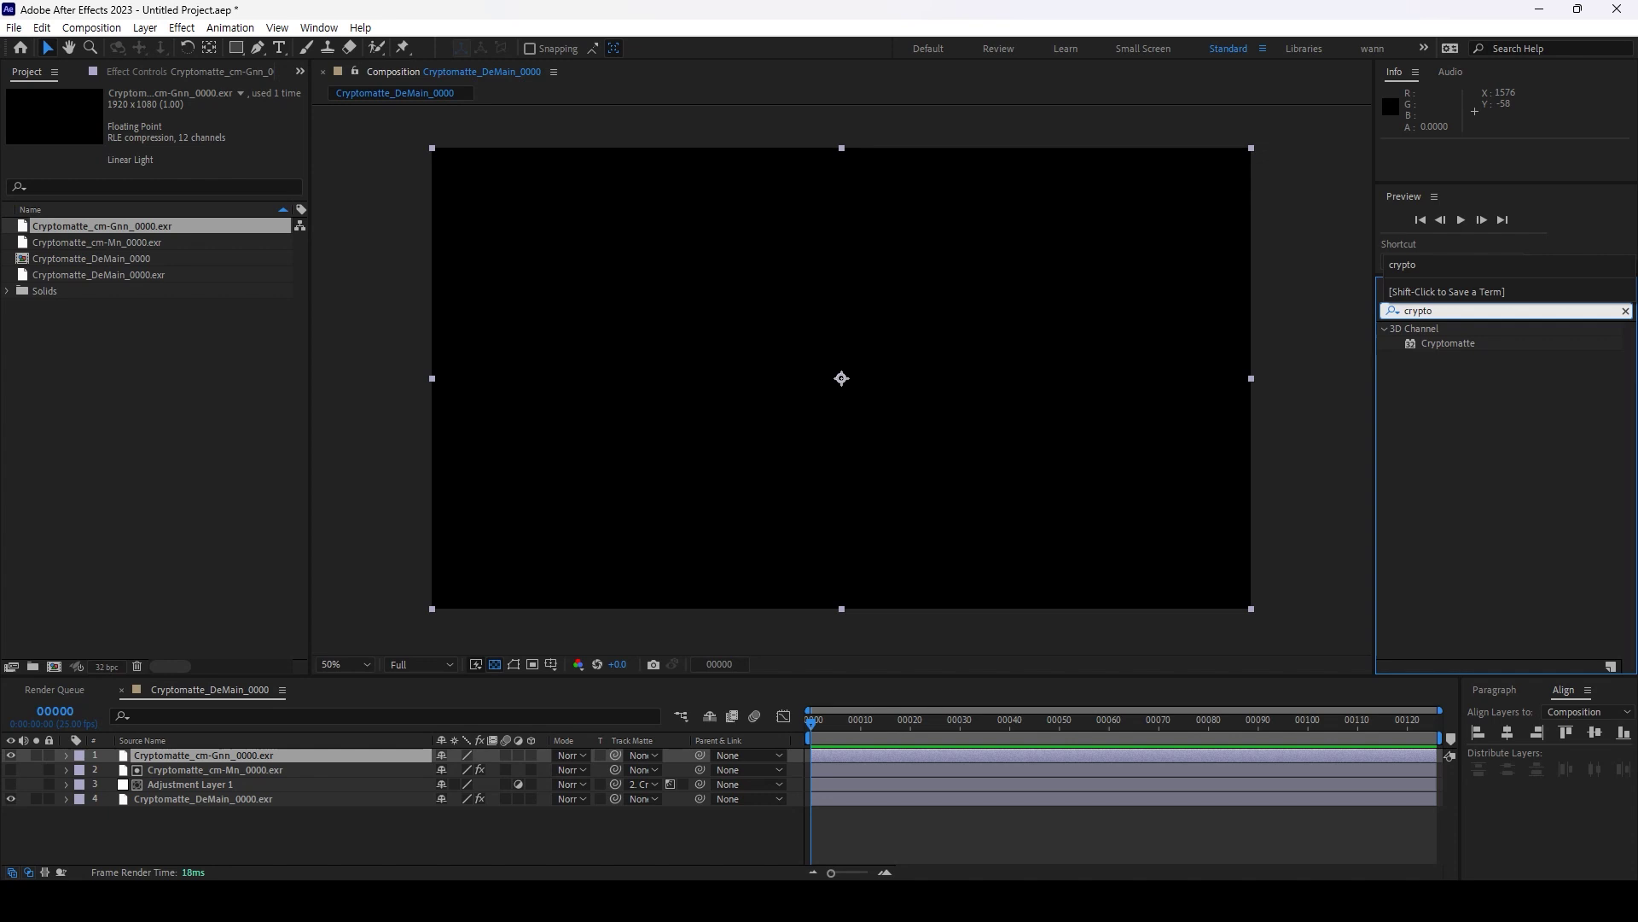
double_click(1450, 343)
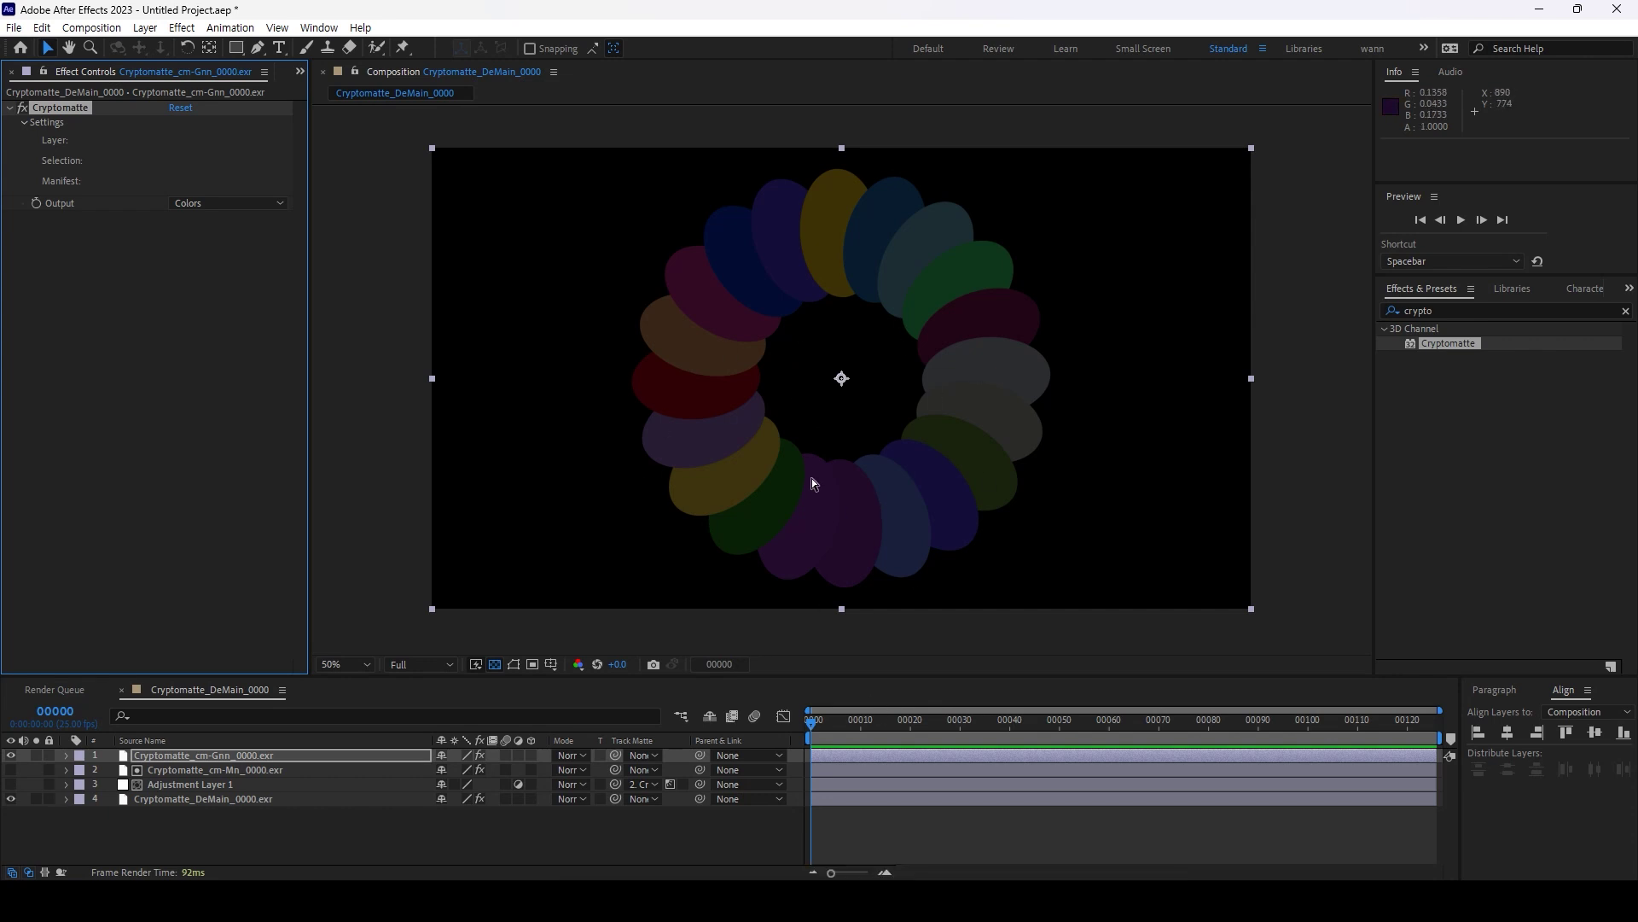
Pick several discs in the geometry Cryptomatte and set its Output to Matte Only.
left_click(909, 268)
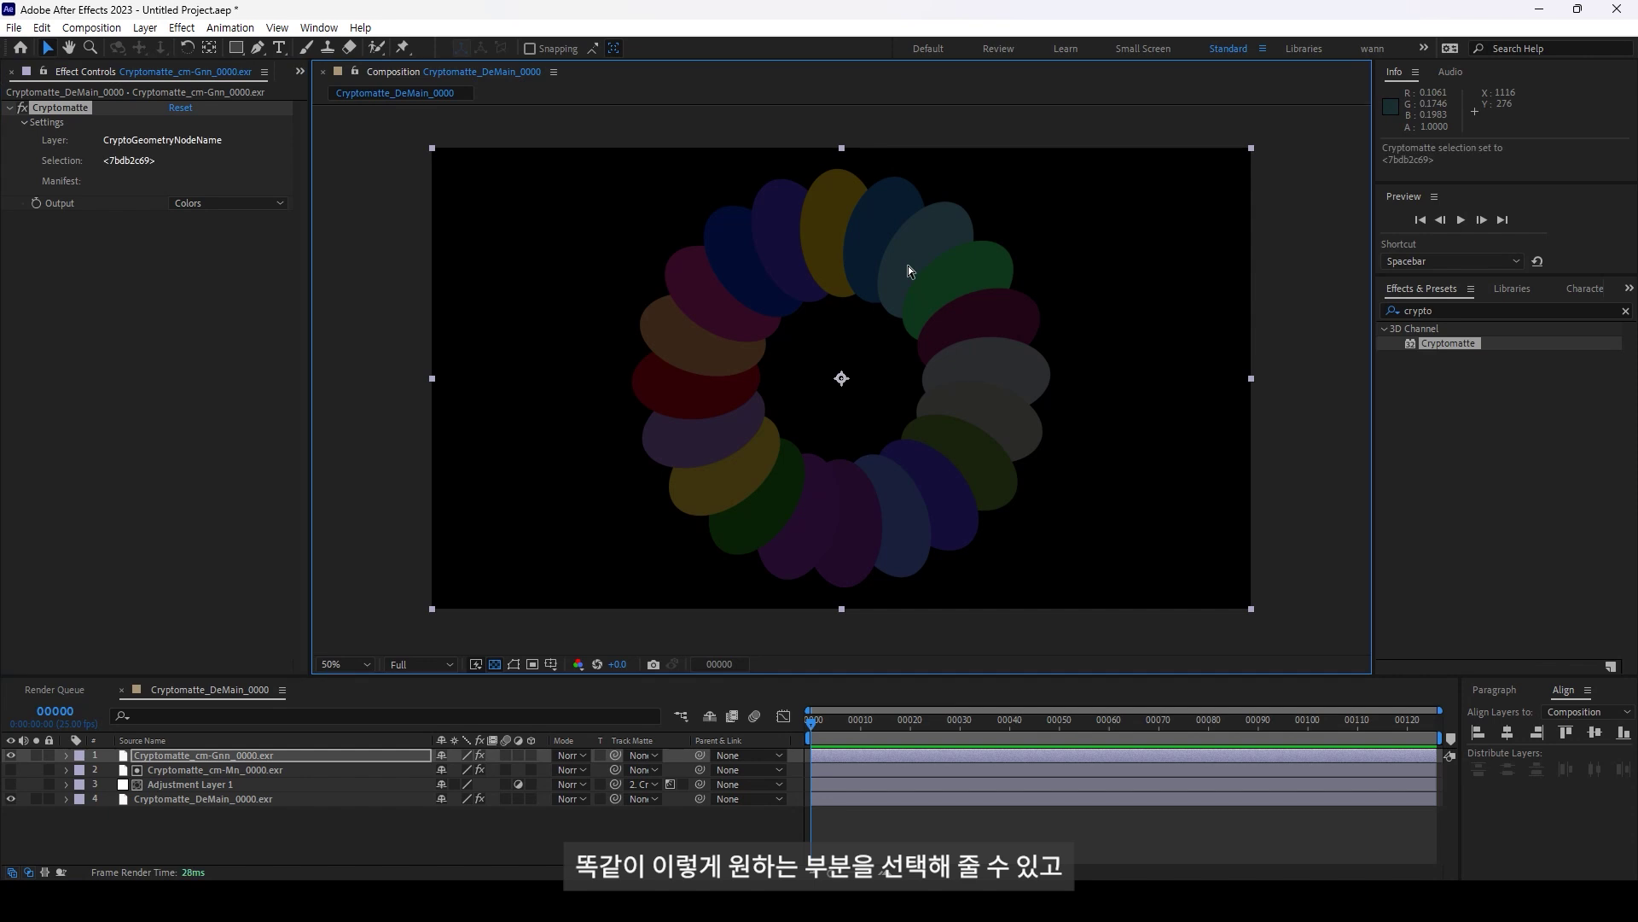
left_click(773, 260)
left_click(743, 355)
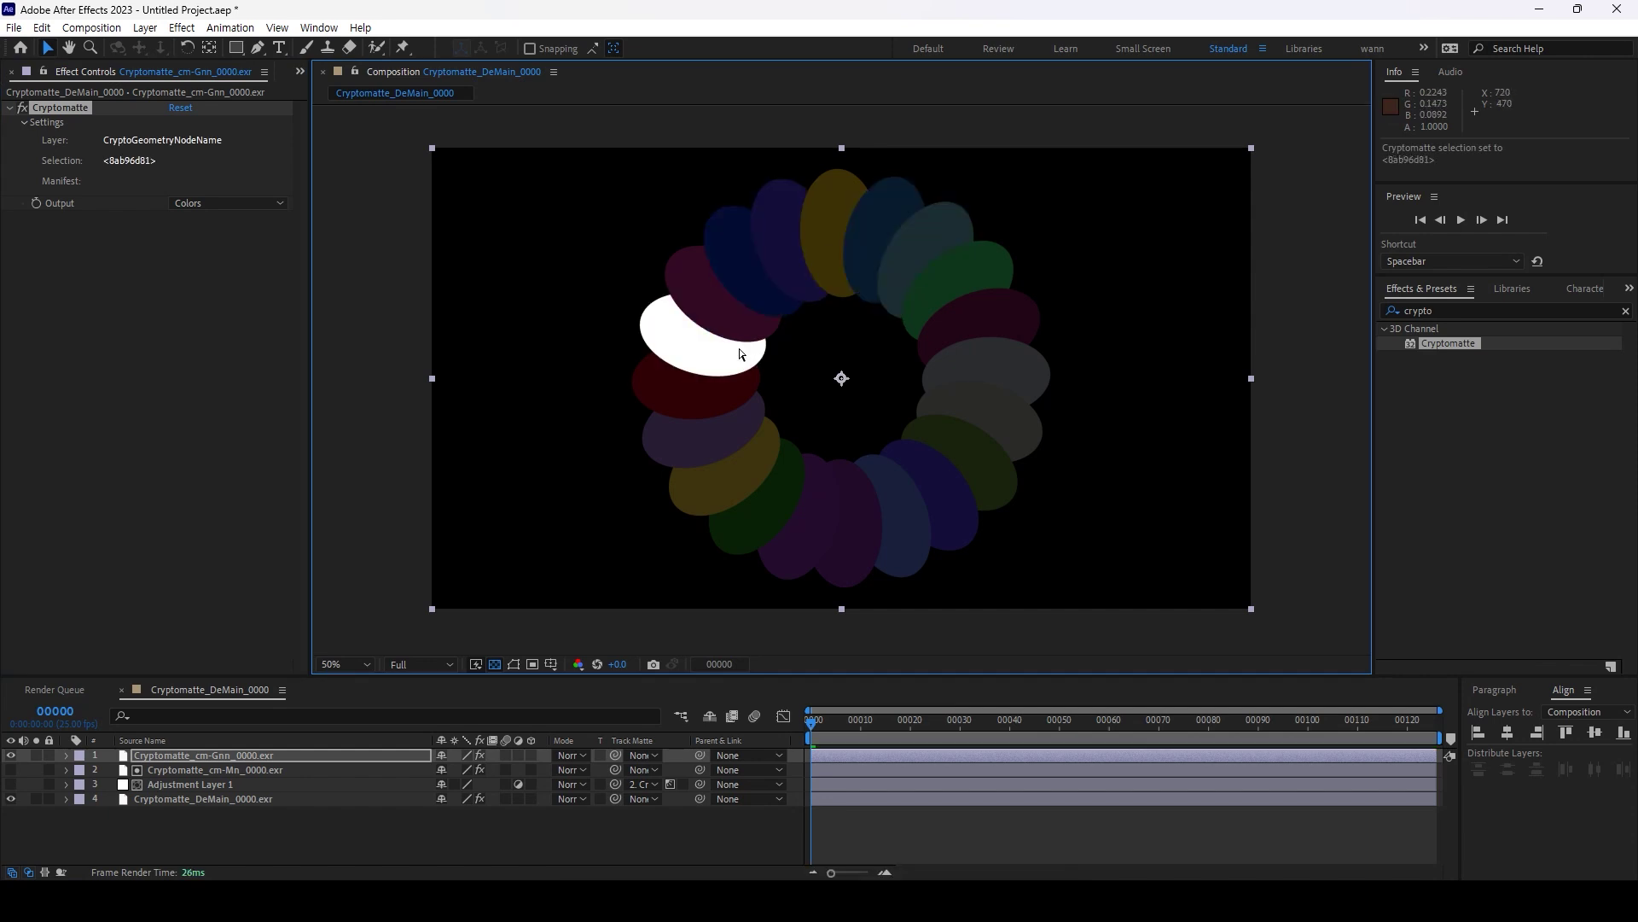
left_click(220, 209)
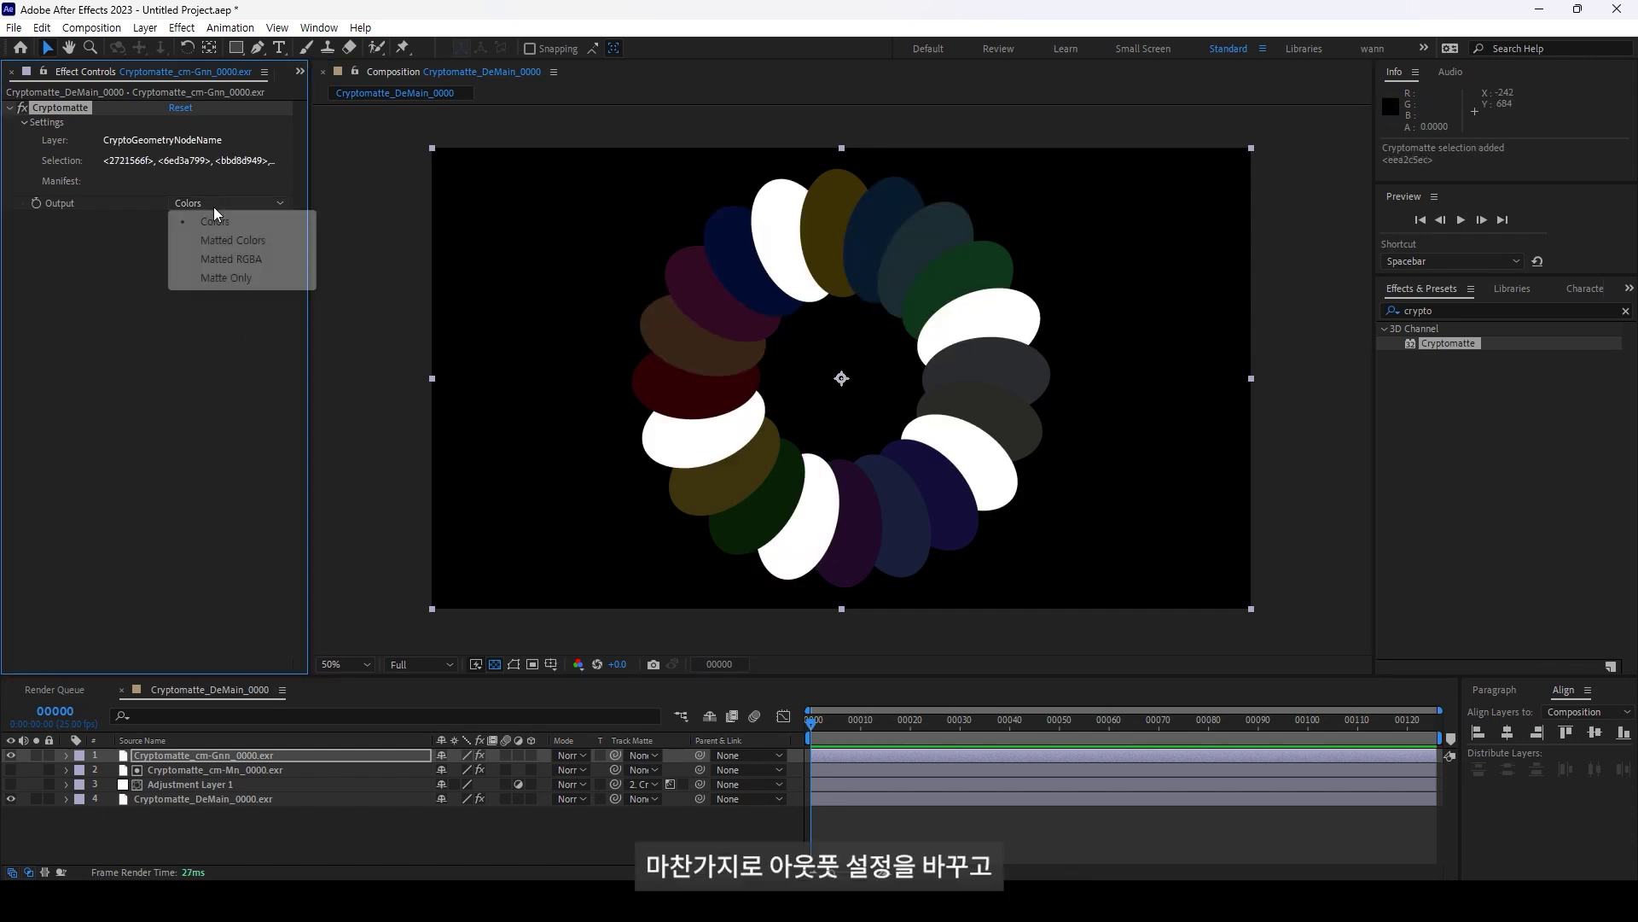
left_click(220, 277)
Matte the re-enabled adjustment layer to layer 1 and darken the selected discs with Curves.
left_click_drag(700, 784, 768, 715)
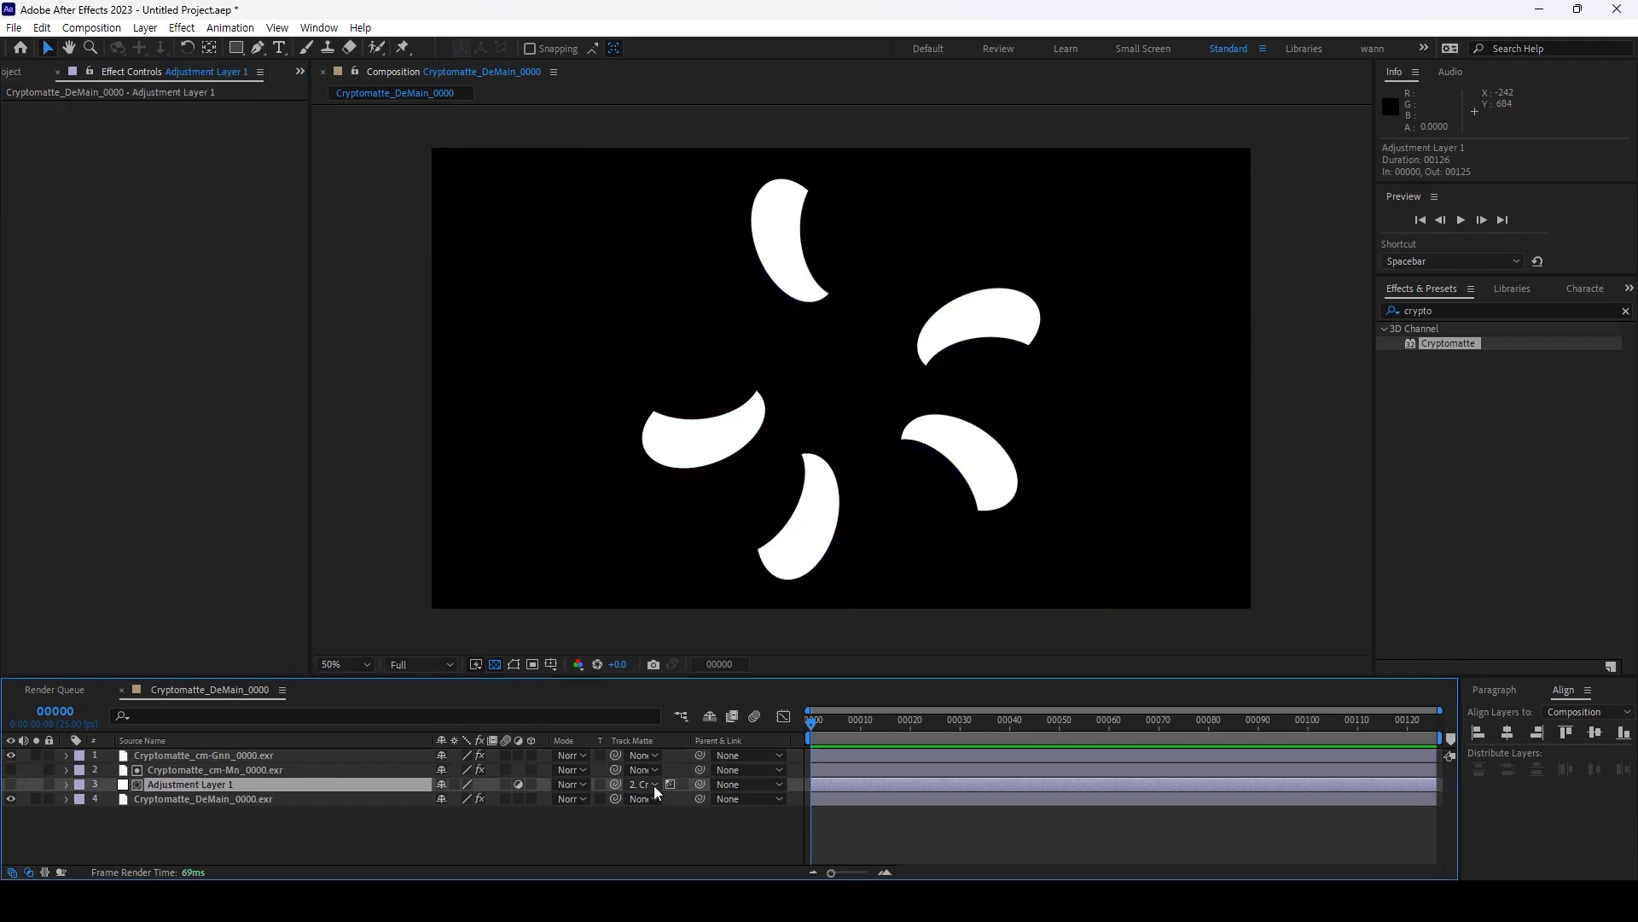
left_click(10, 784)
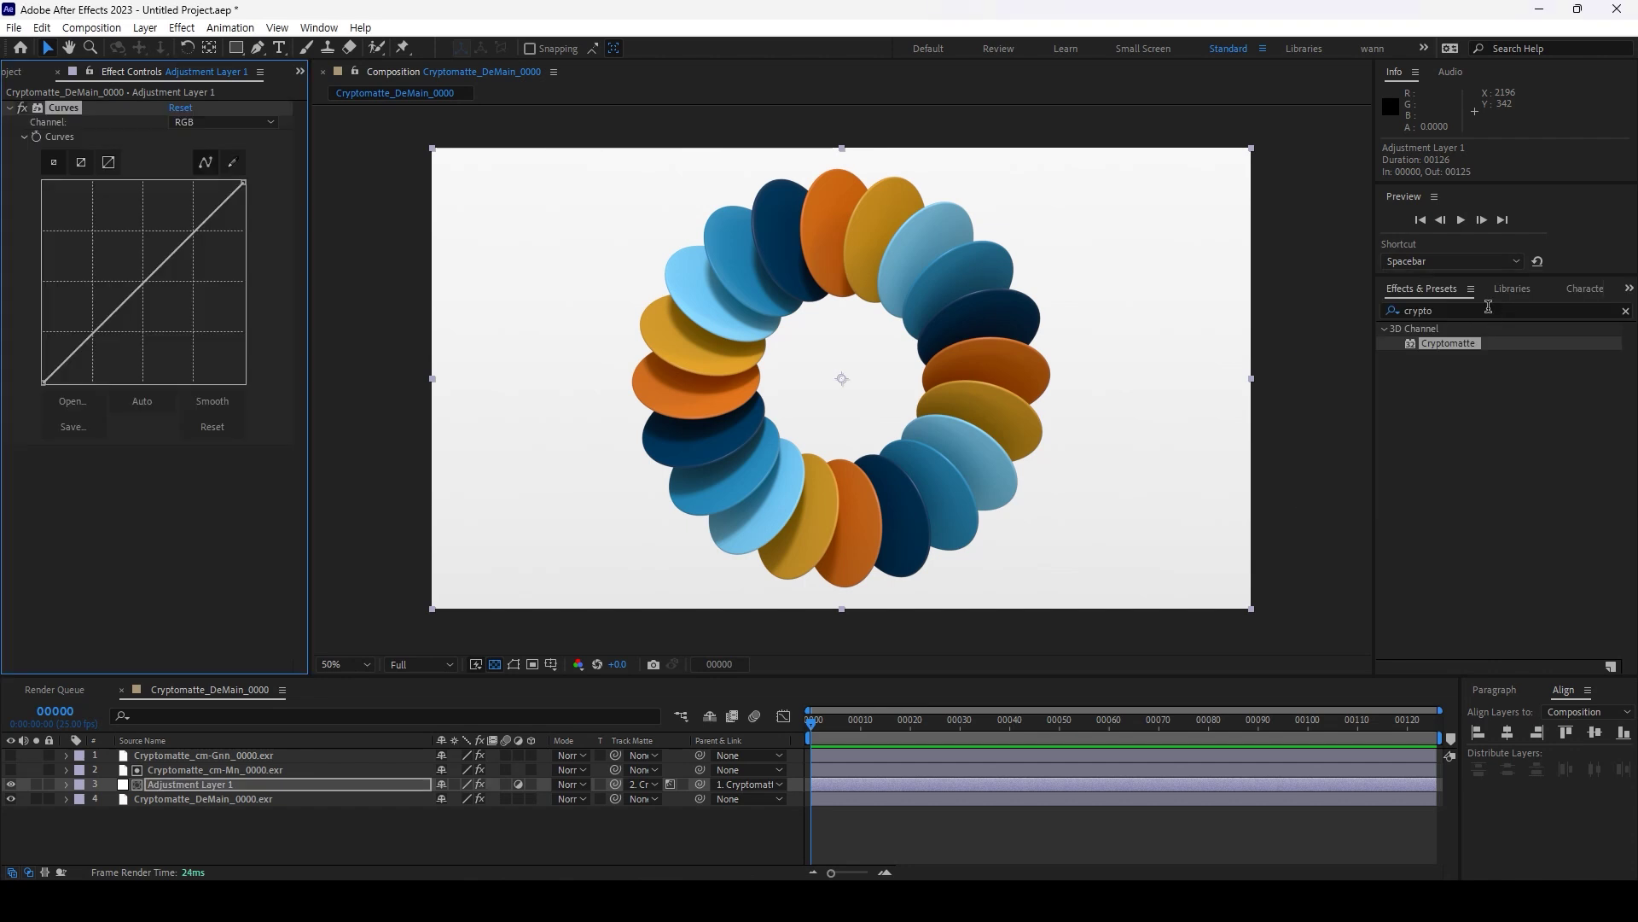
left_click_drag(134, 304, 137, 322)
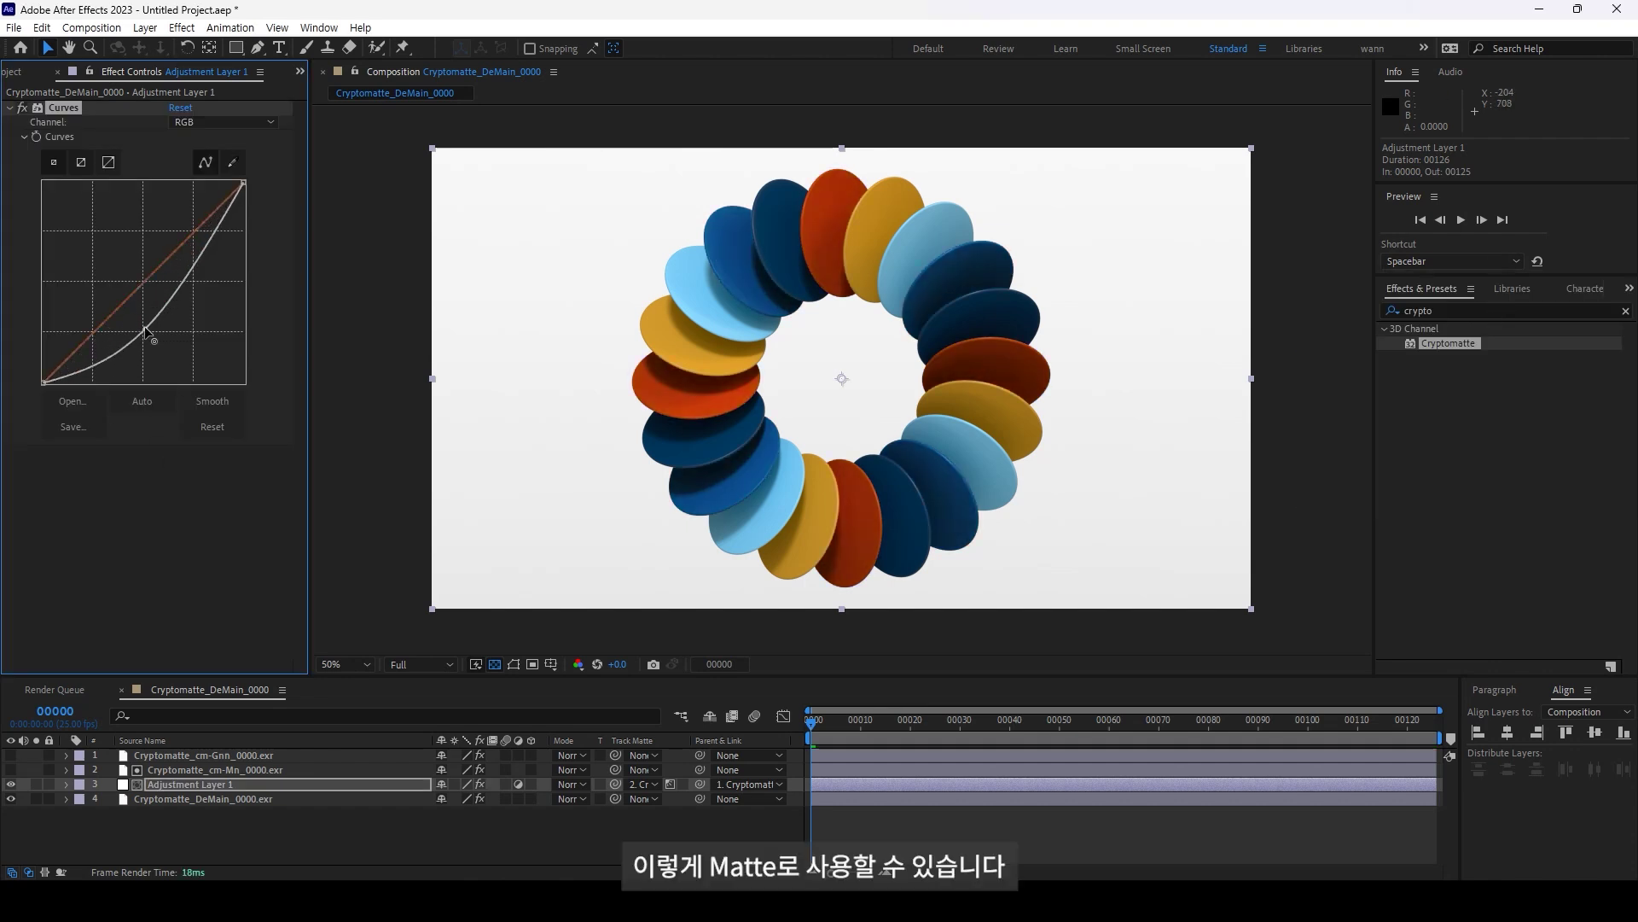